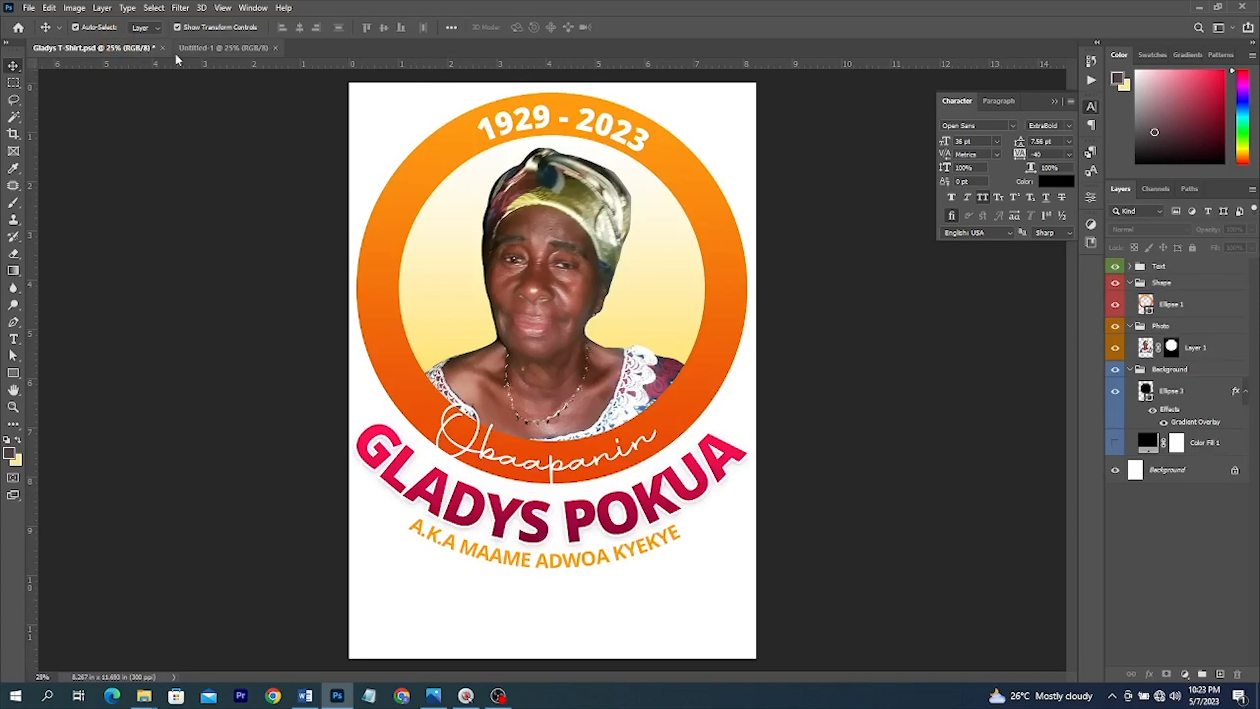
- Switch from Gladys T-Shirt.psd to the blank Untitled-1 document tab
left_click(210, 48)
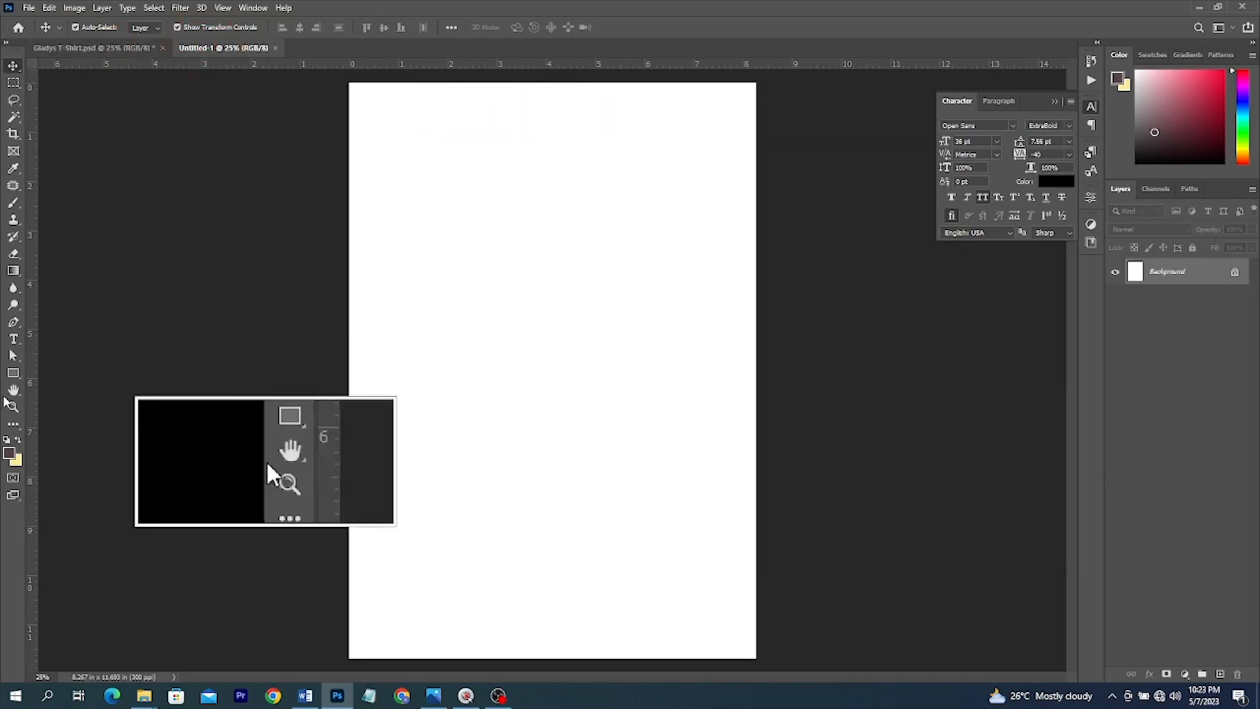
- Draw a 4.75 in circle with the Ellipse tool in the upper part of the page
right_click(13, 373)
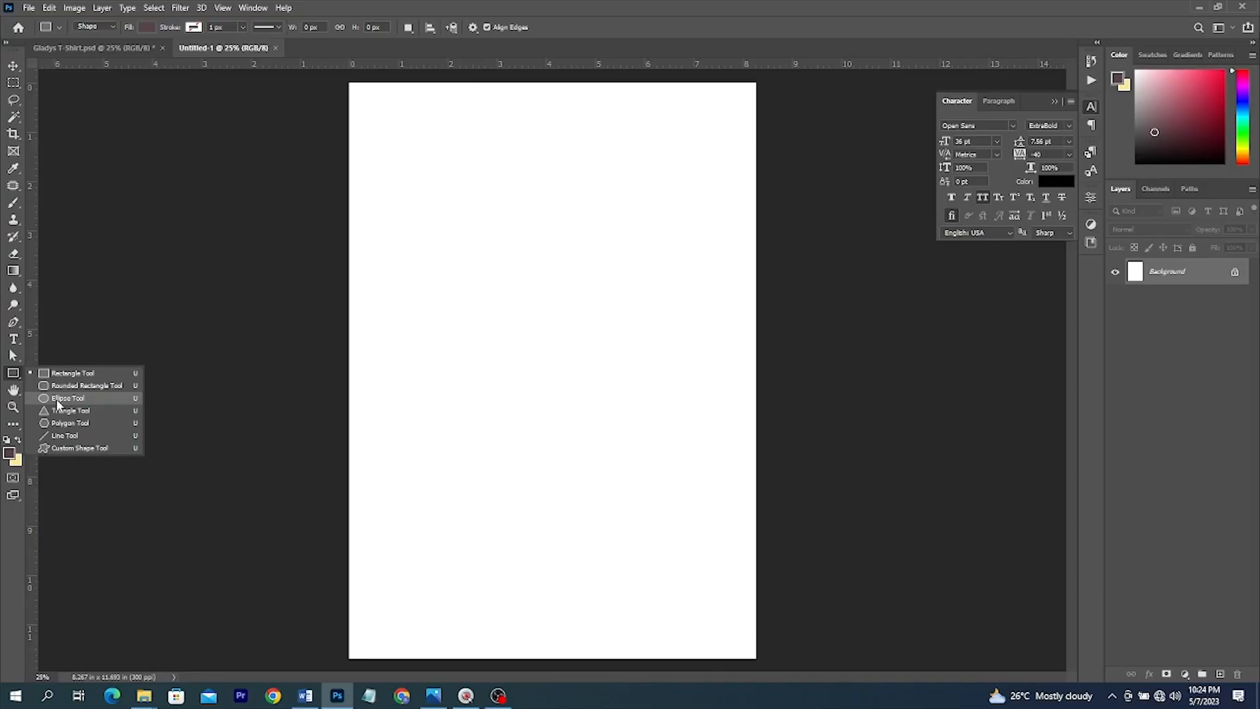
left_click(62, 398)
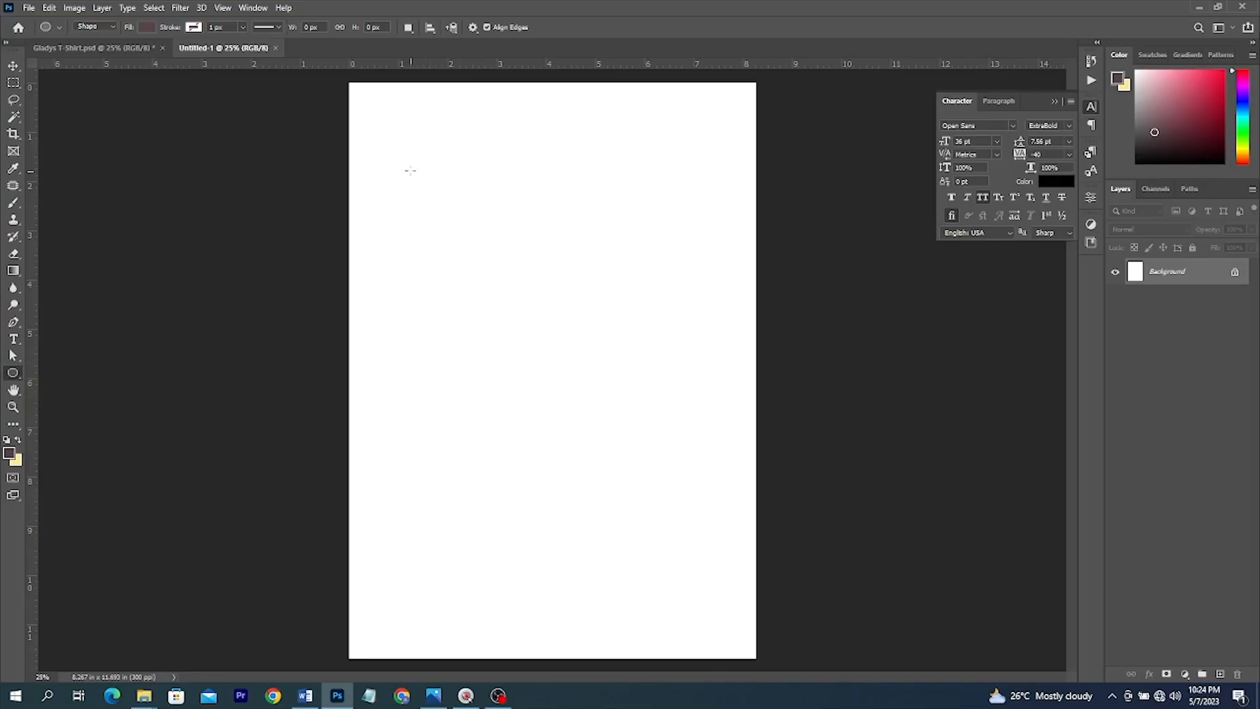
left_click_drag(433, 199, 686, 433)
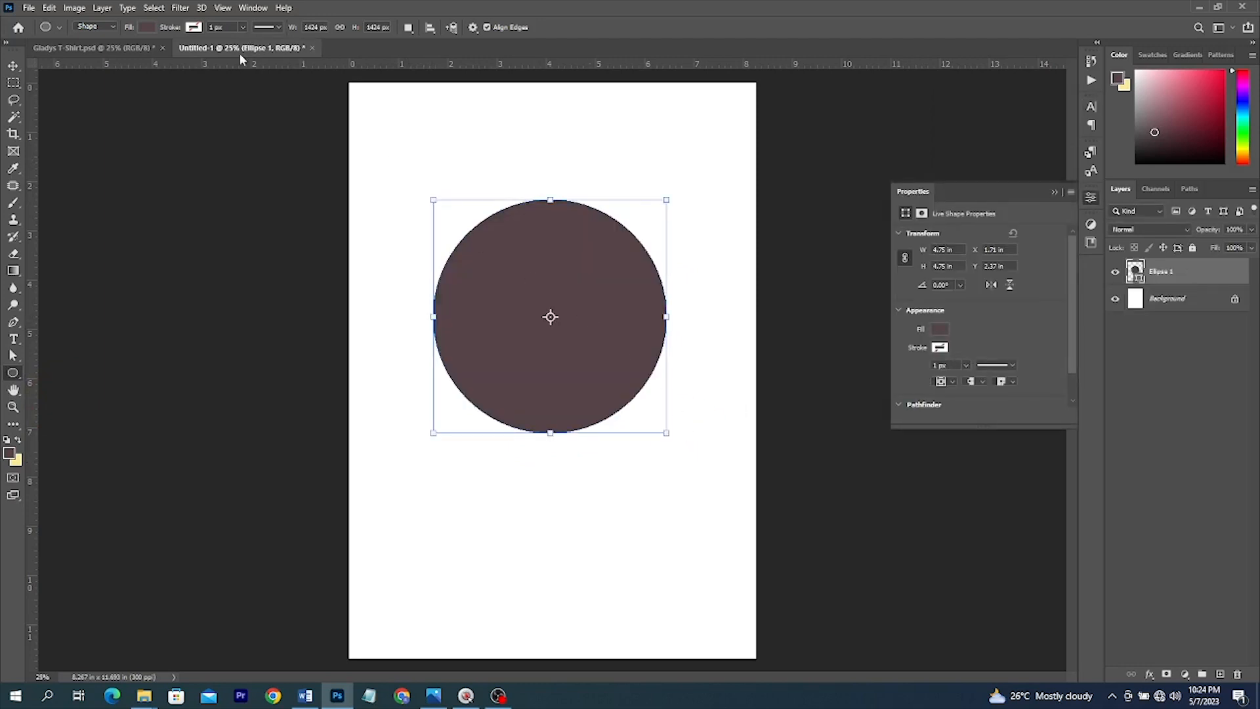
left_click(13, 67)
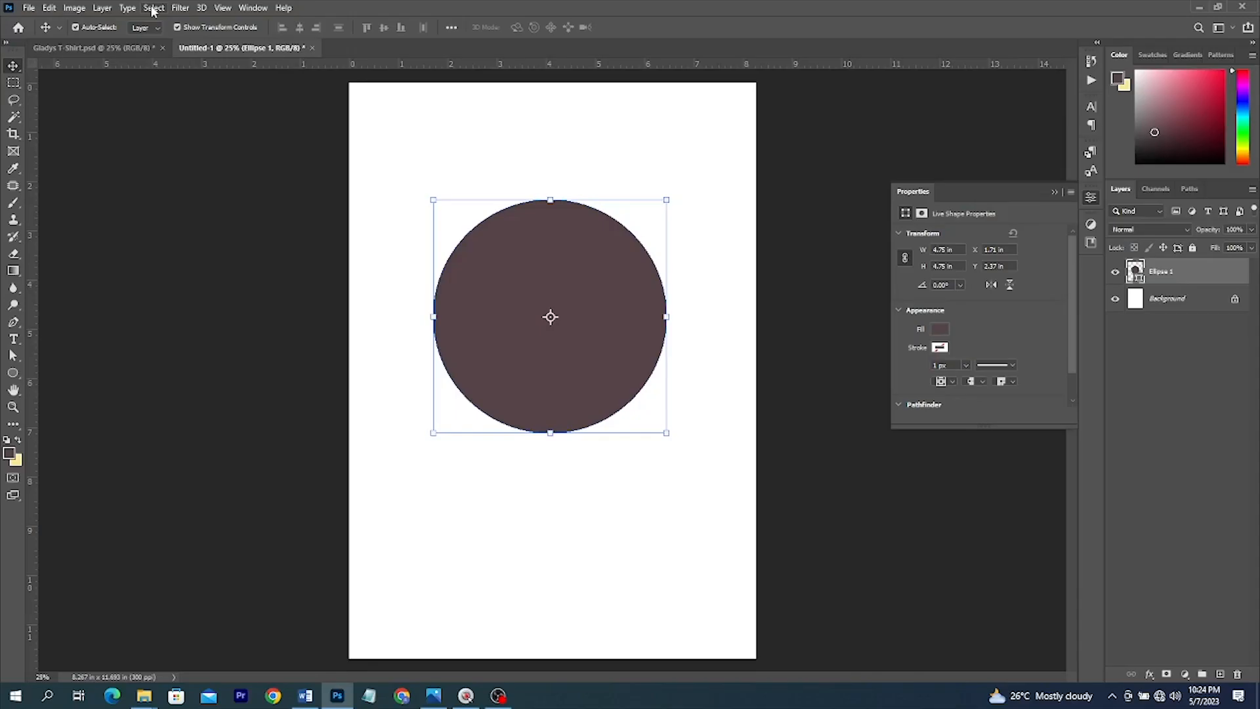
- Select all, align the circle to the page's horizontal centre, then deselect
left_click(153, 8)
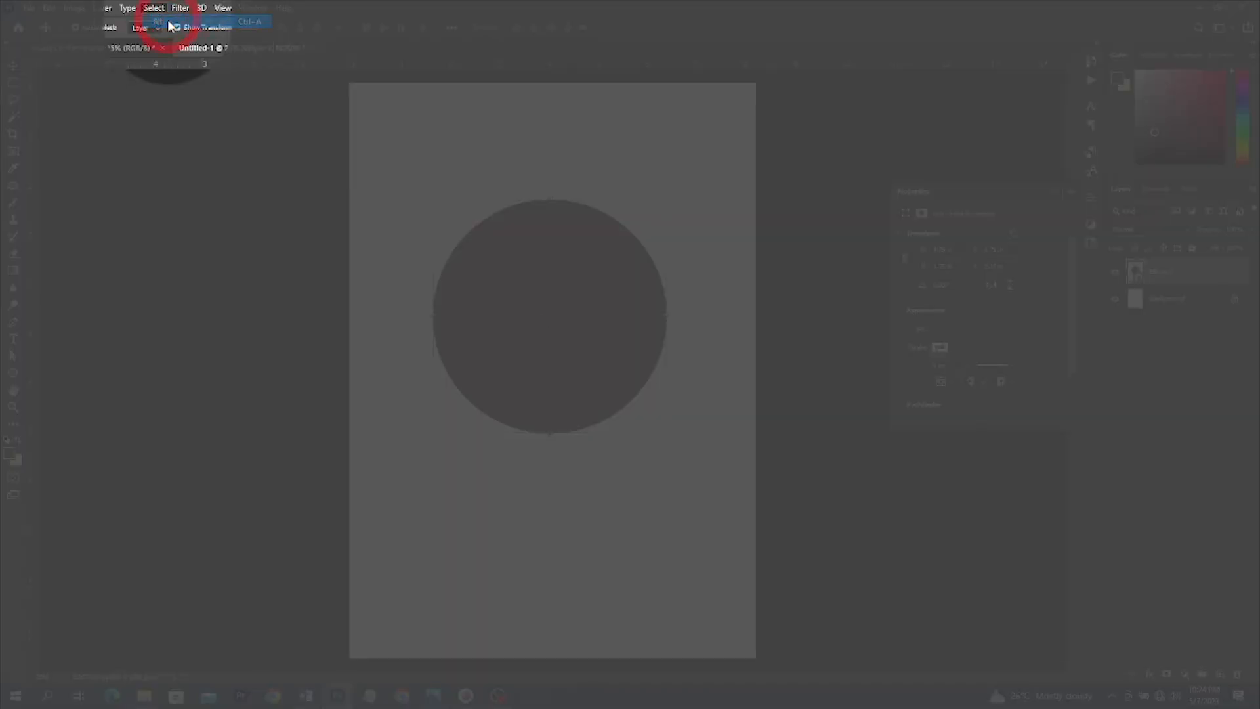
left_click(169, 25)
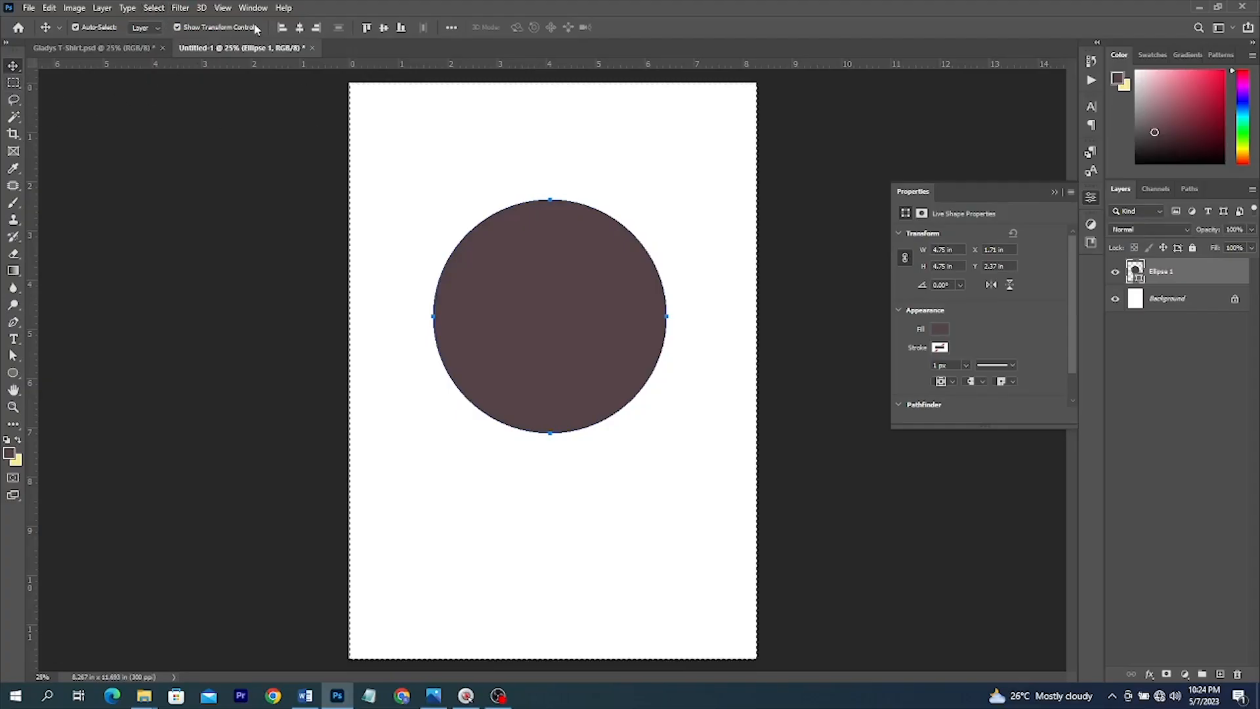
left_click(299, 27)
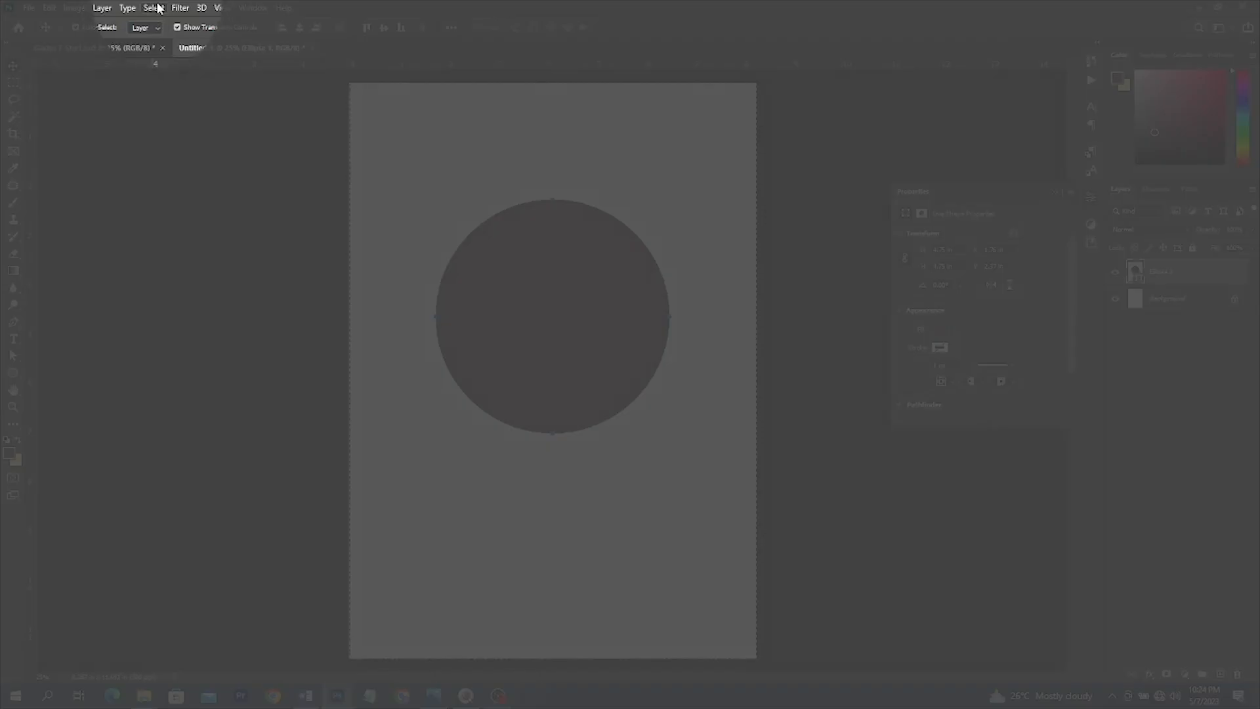
left_click(153, 8)
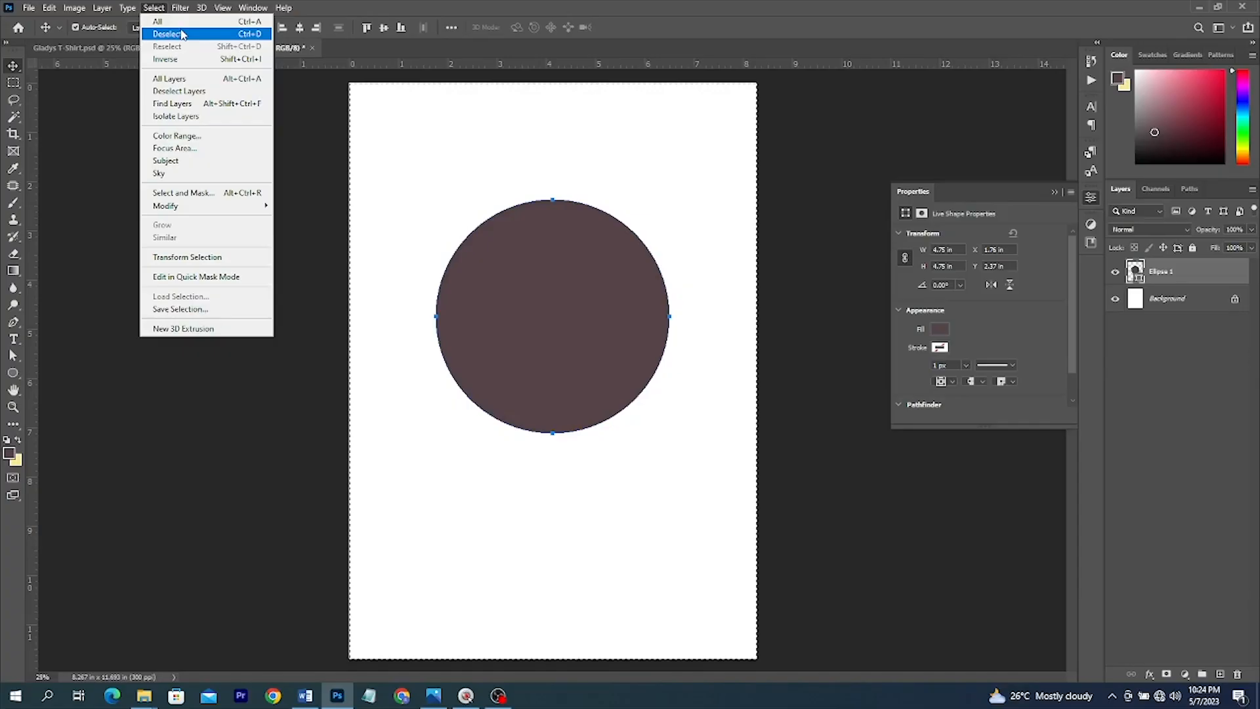
left_click(181, 33)
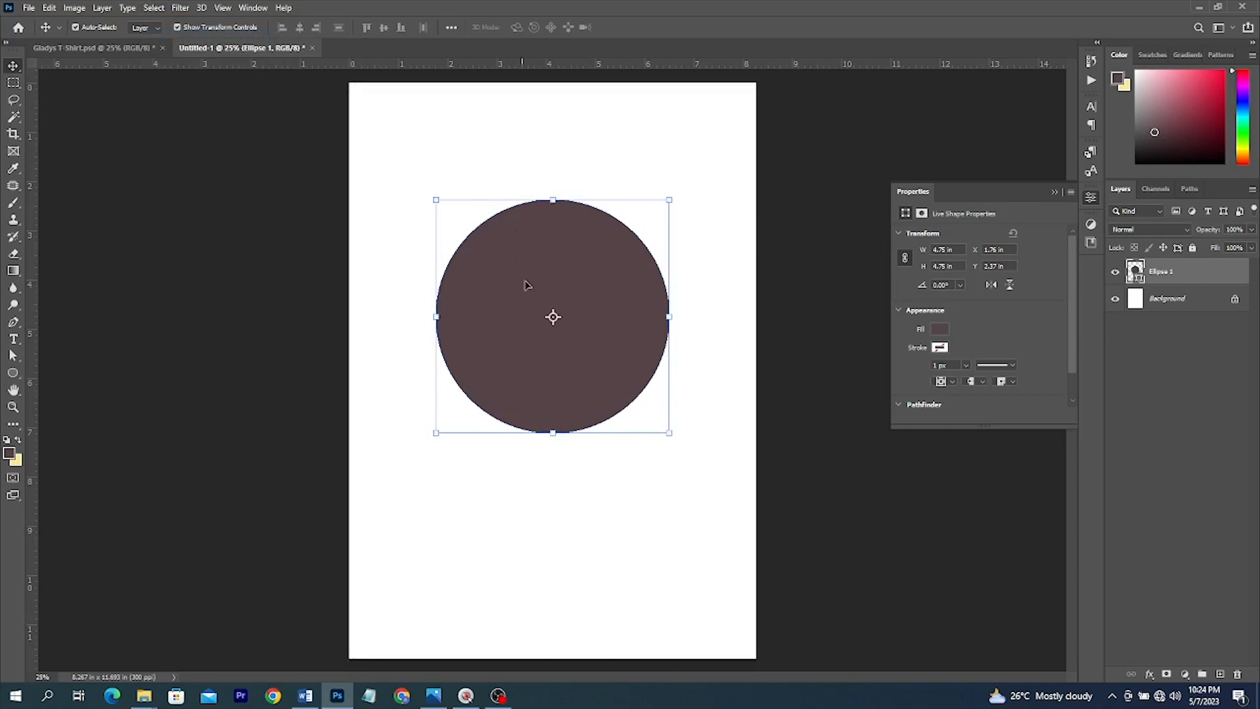
- Add a Gradient Overlay effect to Ellipse 1 using a yellow-to-white preset
left_click(1150, 676)
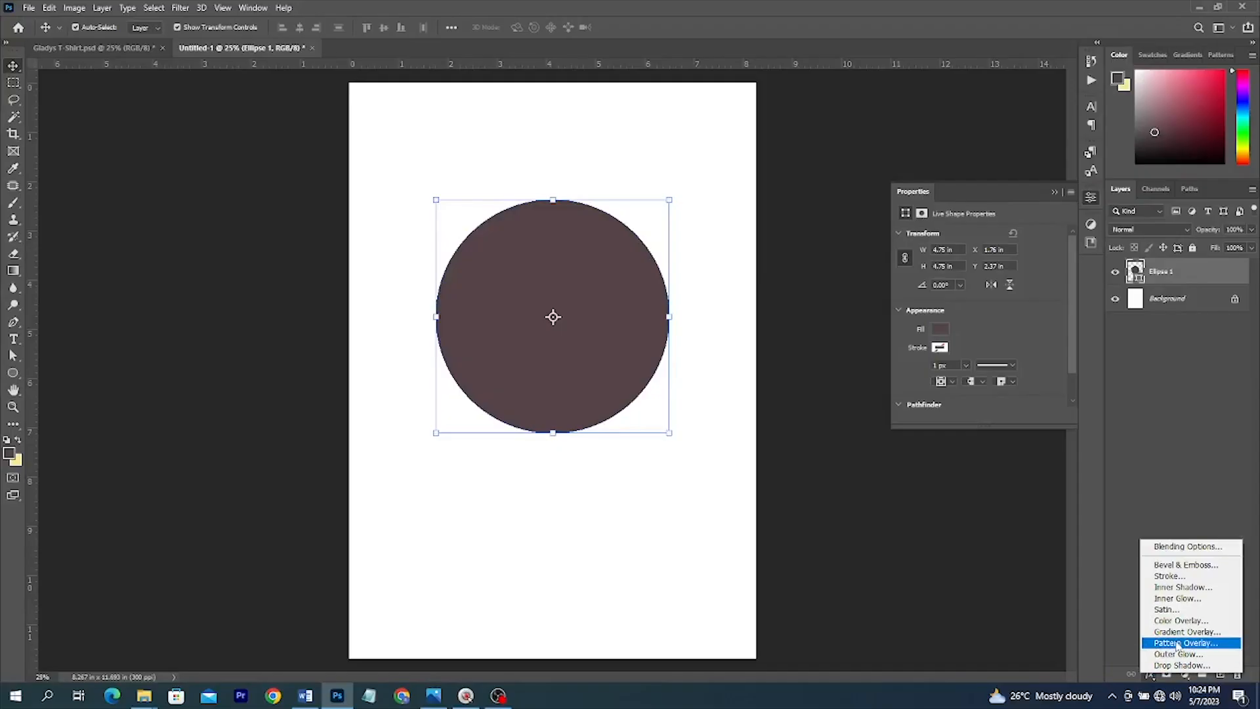
left_click(1184, 638)
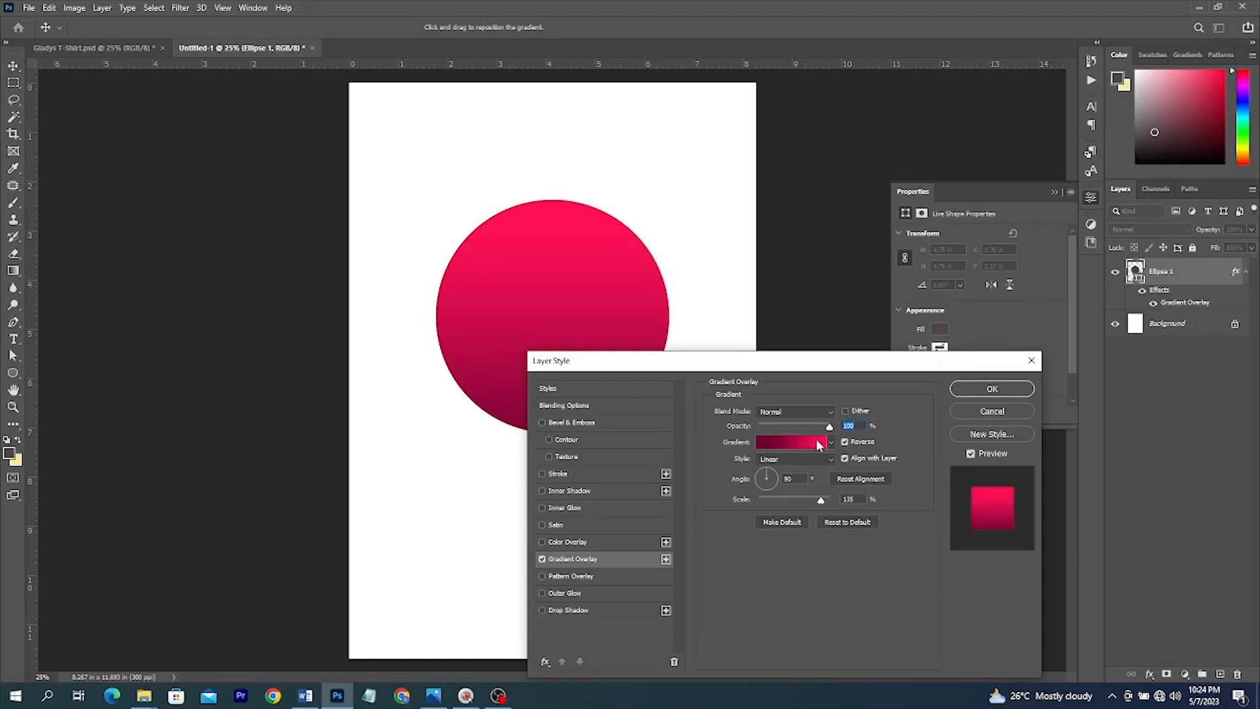
left_click(817, 441)
scroll(1011, 188, "down", 4)
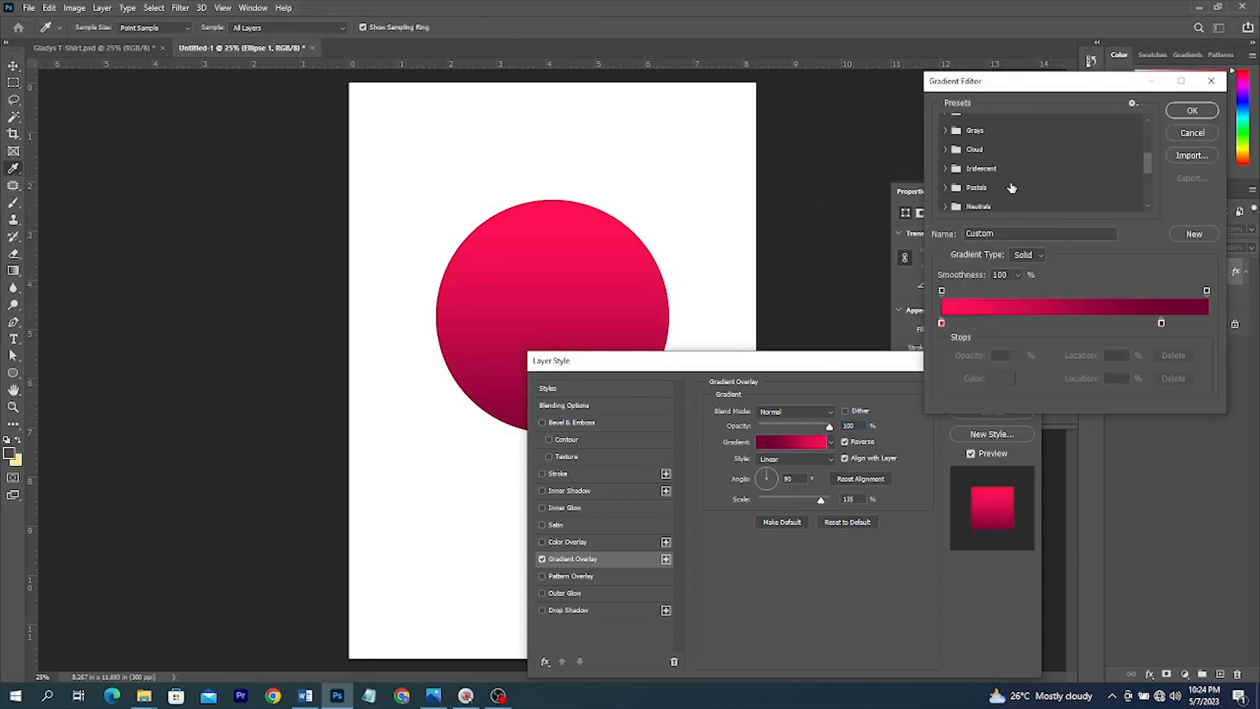
scroll(1012, 188, "down", 3)
left_click(1032, 204)
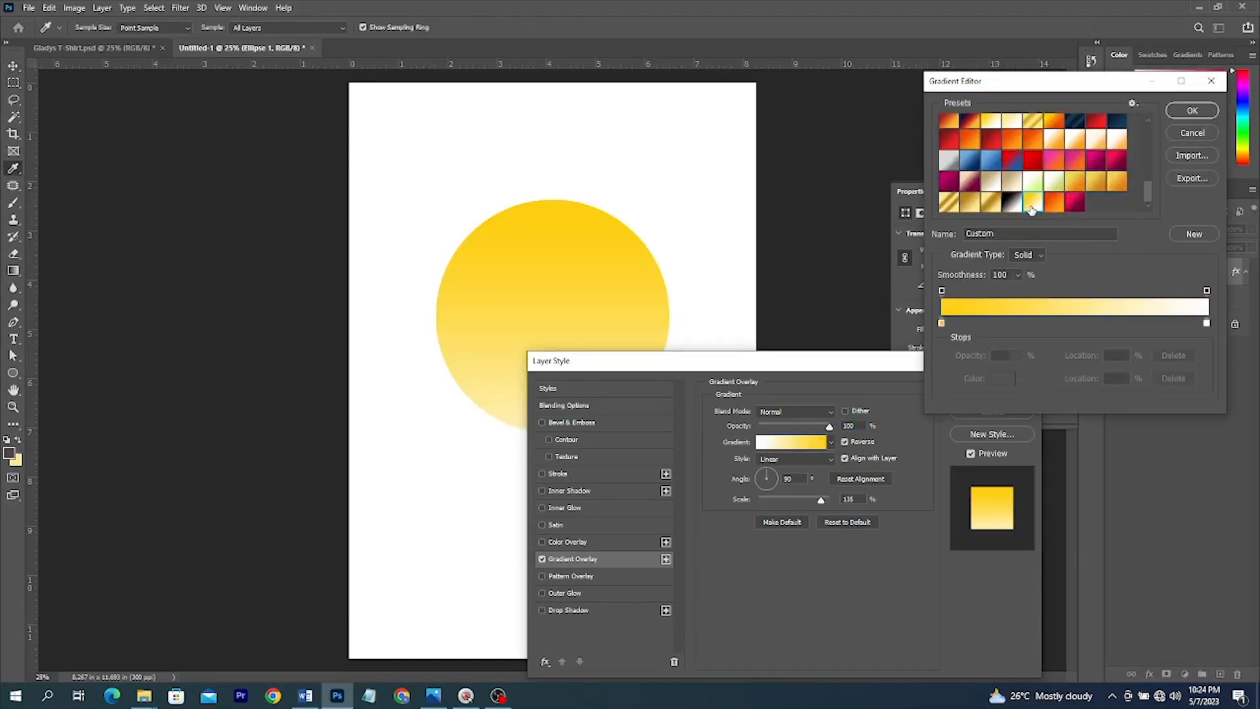
- Keep the white and yellow stops, flip the gradient so white is on top, and apply it
left_click(1206, 324)
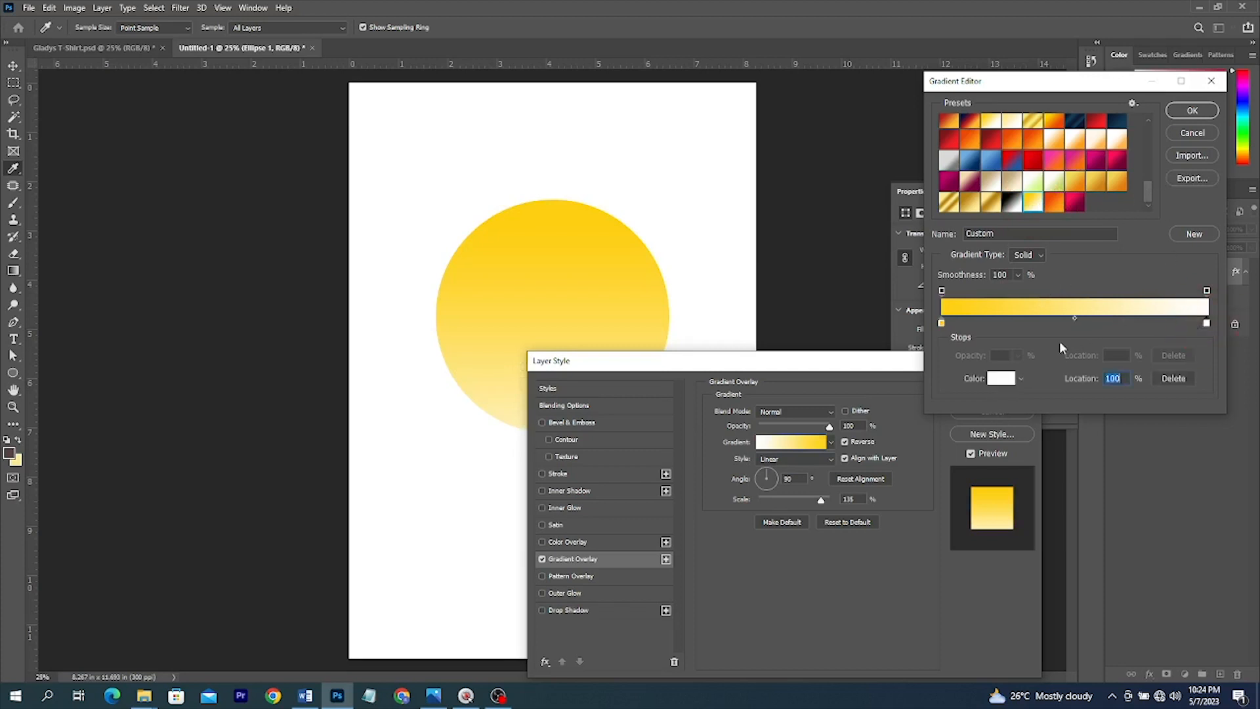
left_click(1001, 378)
left_click(1242, 263)
double_click(941, 324)
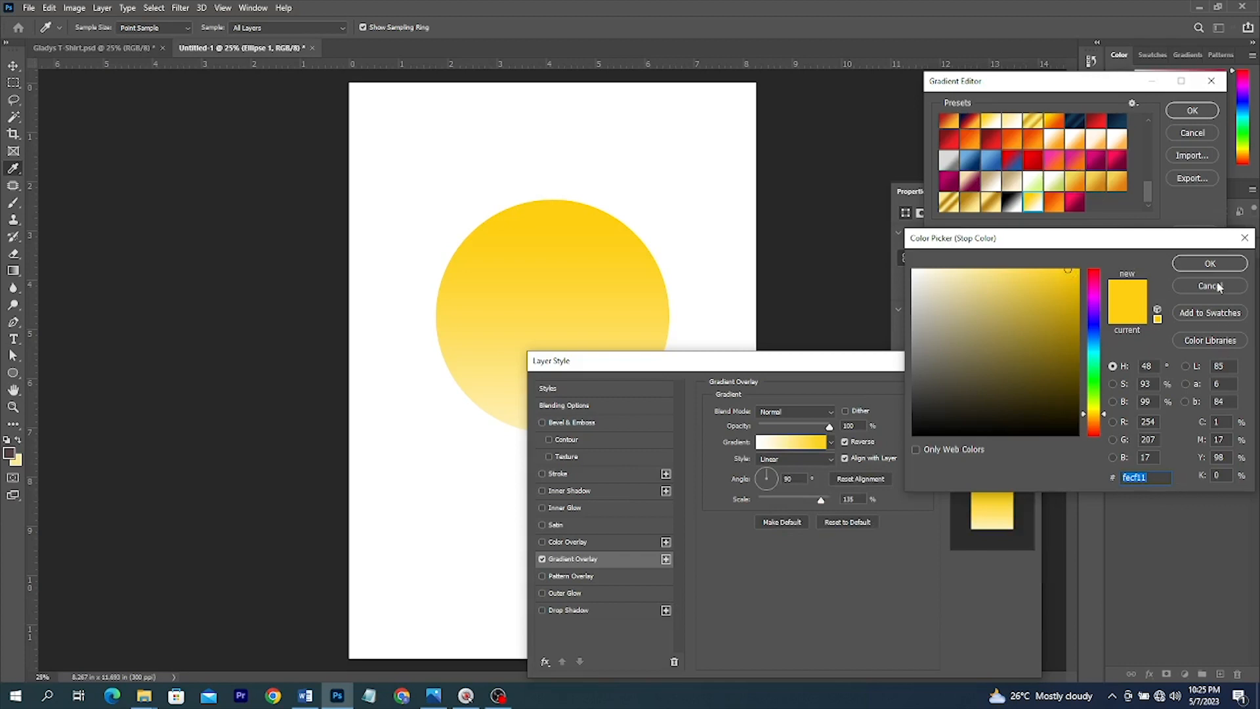
left_click(1214, 263)
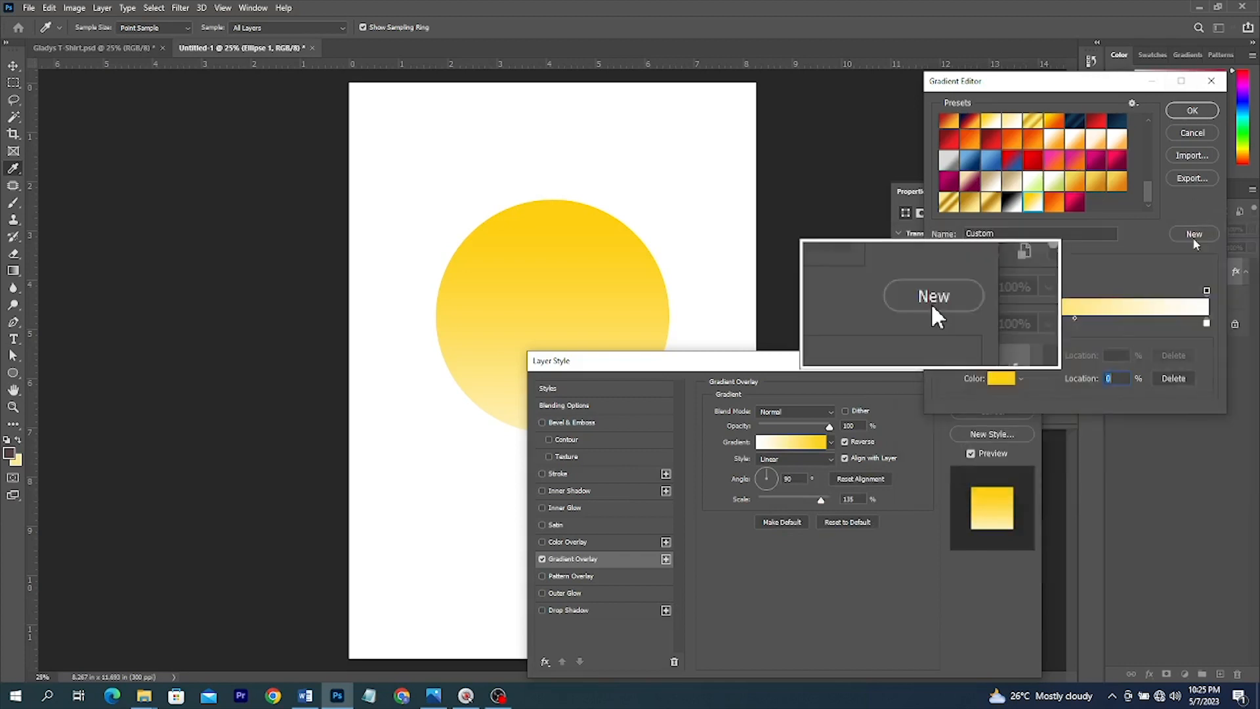
left_click(1204, 113)
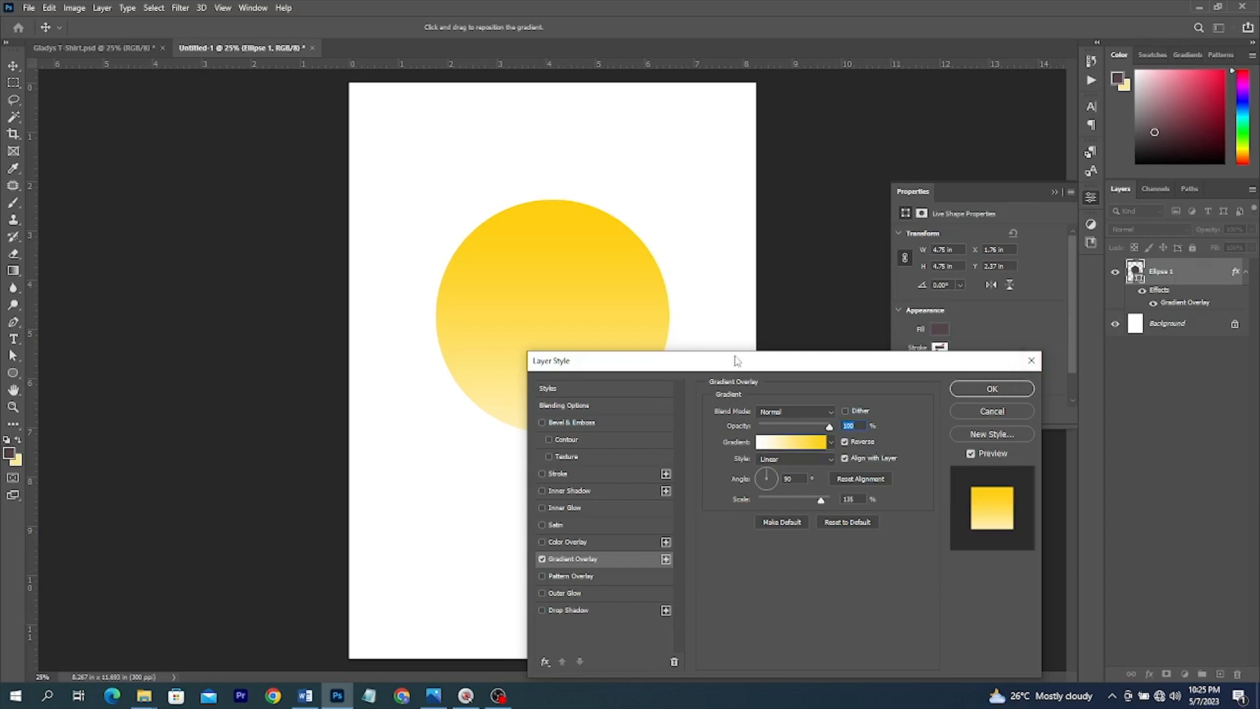
left_click_drag(737, 368, 927, 107)
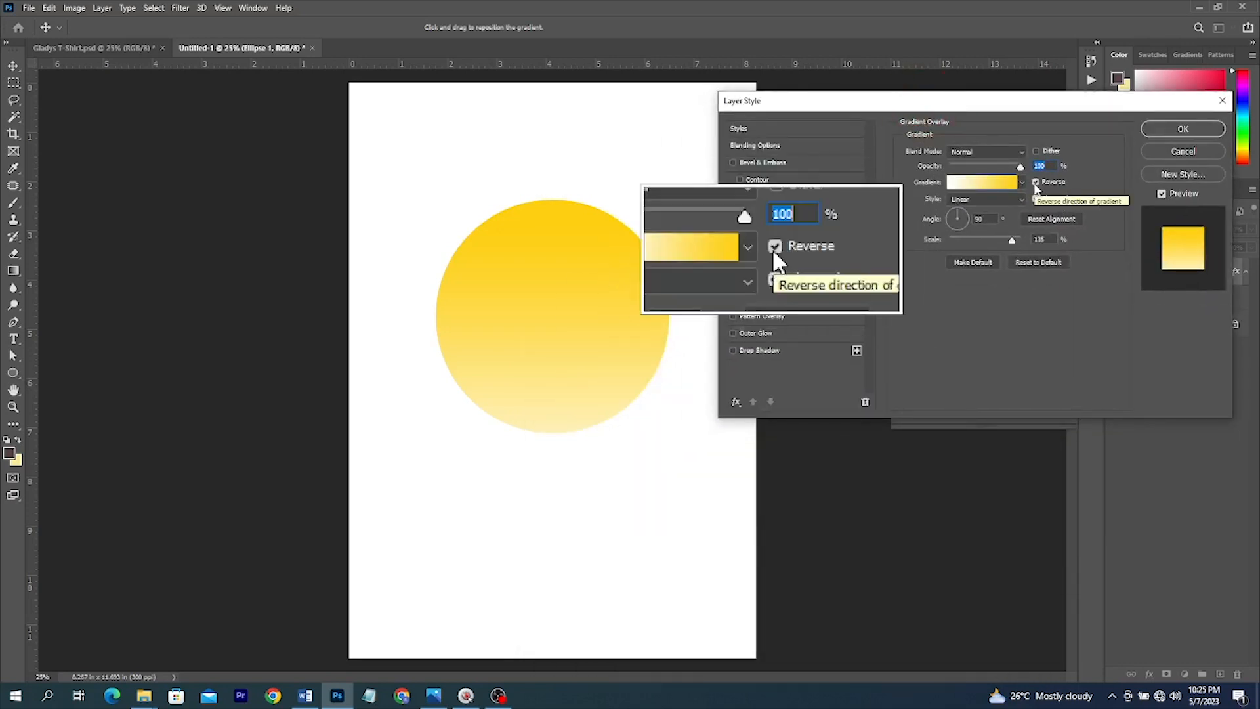
left_click(1035, 184)
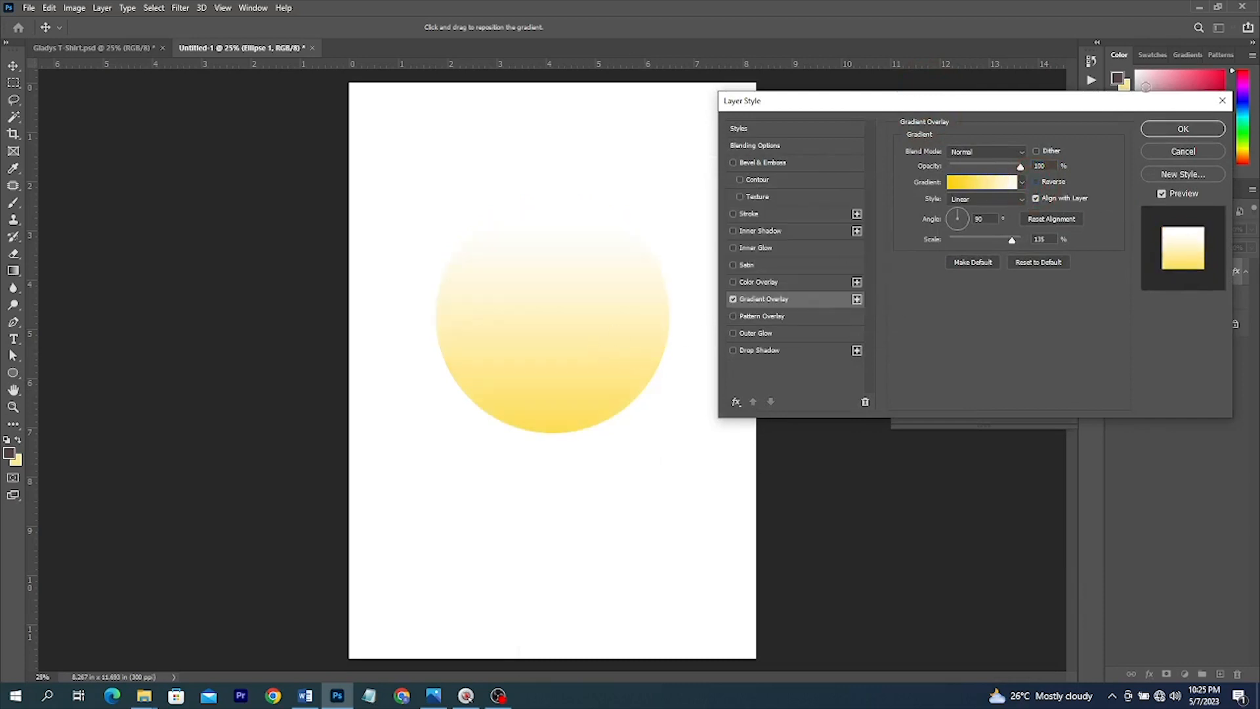
left_click(1197, 128)
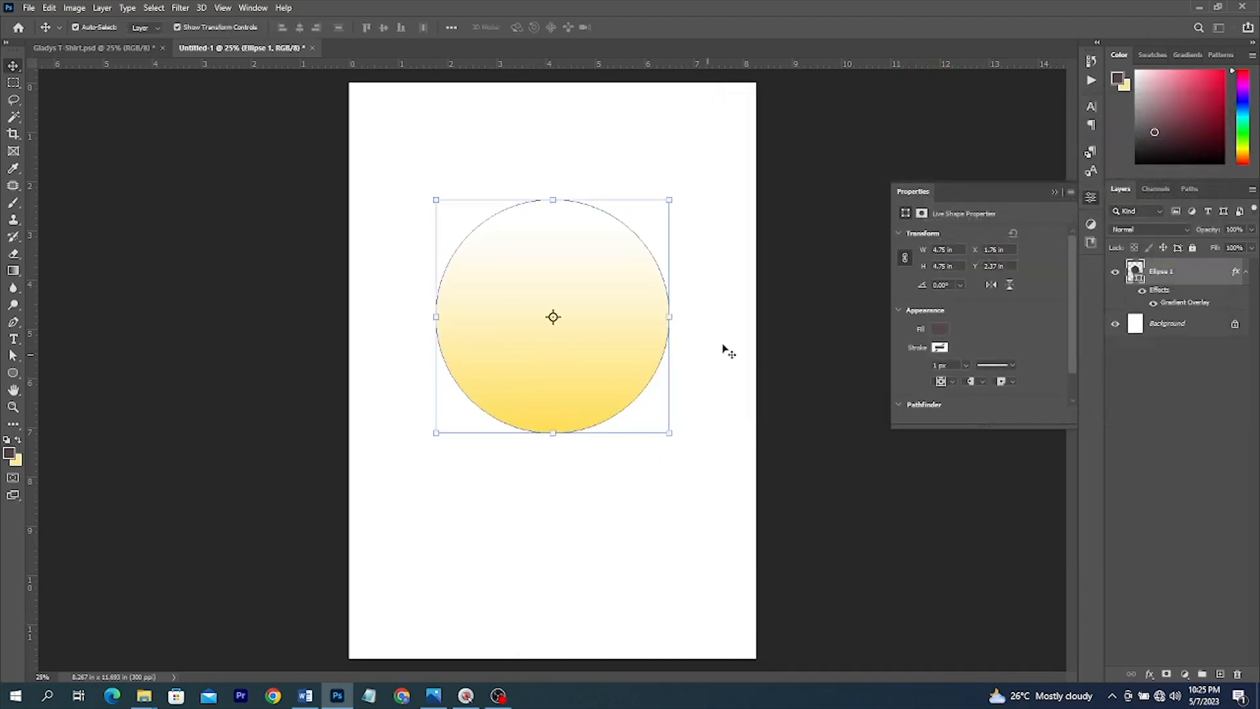
- Place the Layer 1 portrait image onto the canvas and scale it to fit the circle
left_click(103, 50)
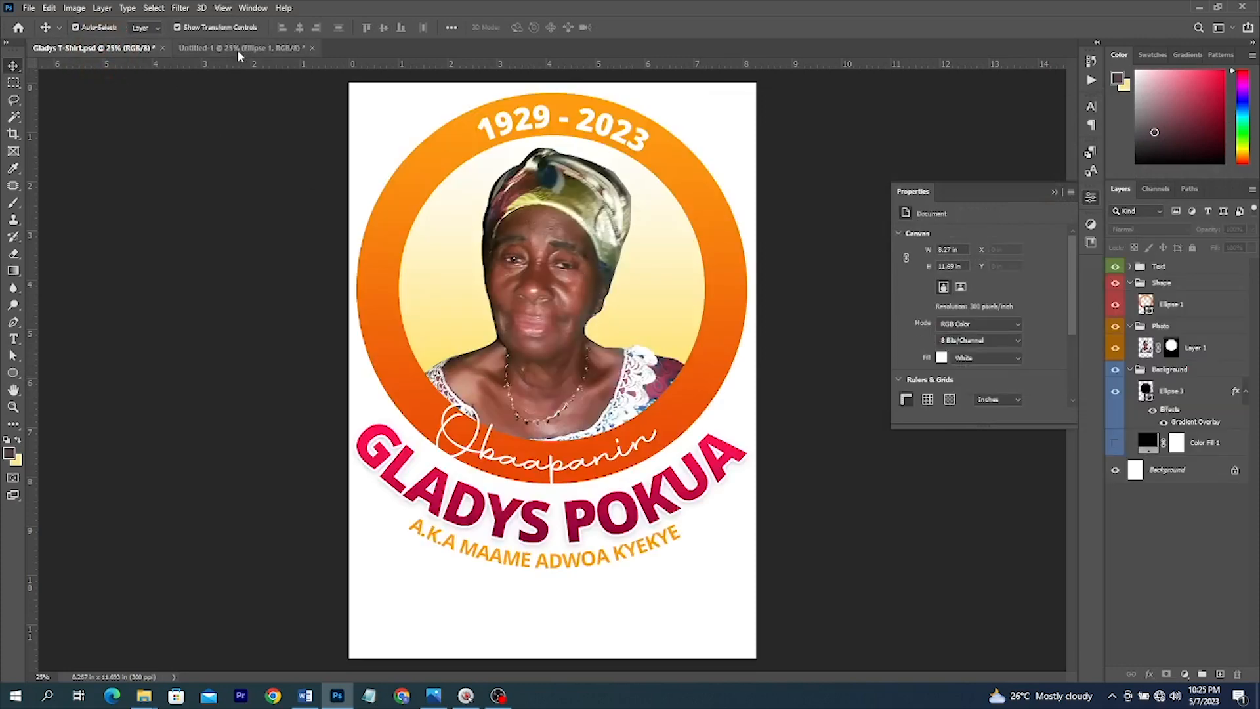
left_click(238, 48)
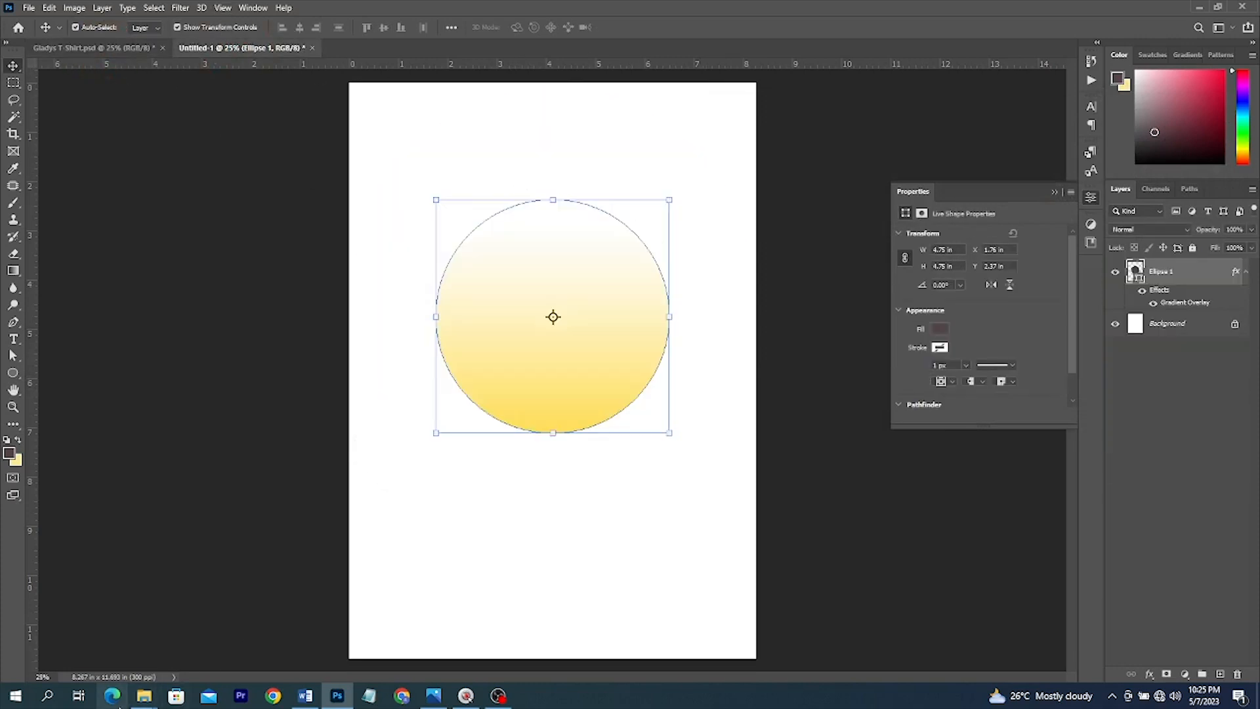
mouse_move(144, 695)
left_click(196, 641)
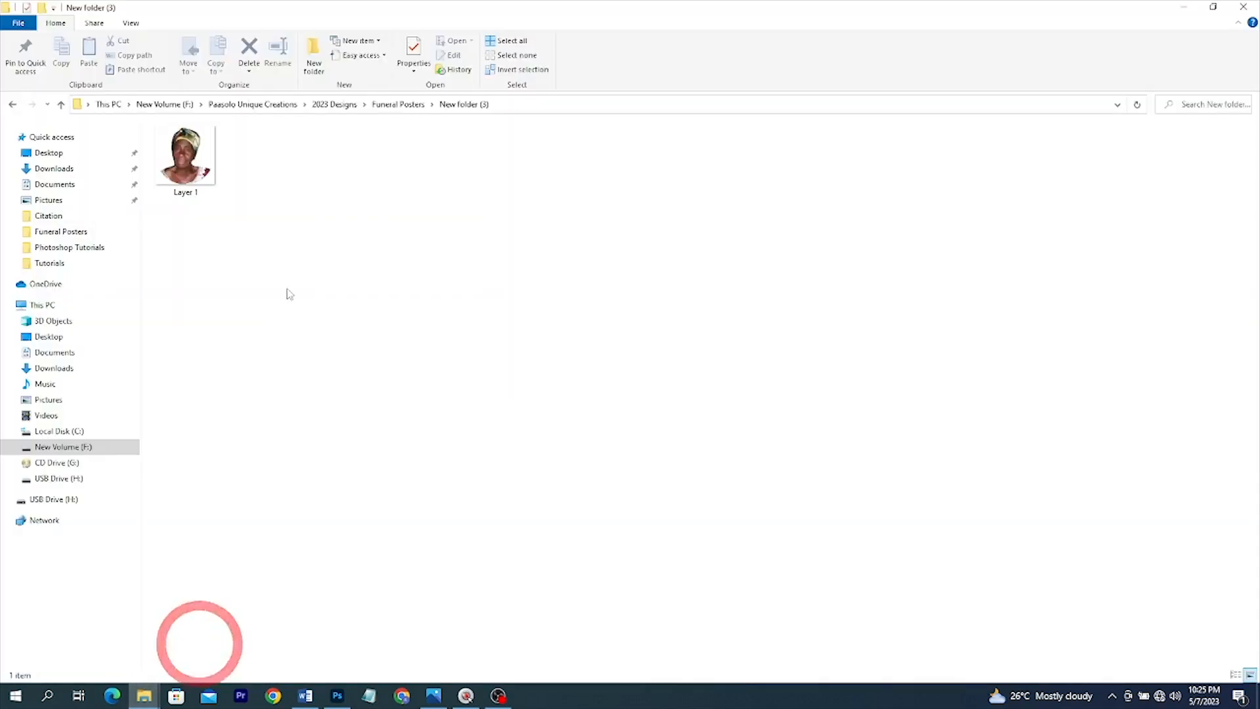
left_click(186, 157)
left_click(345, 697)
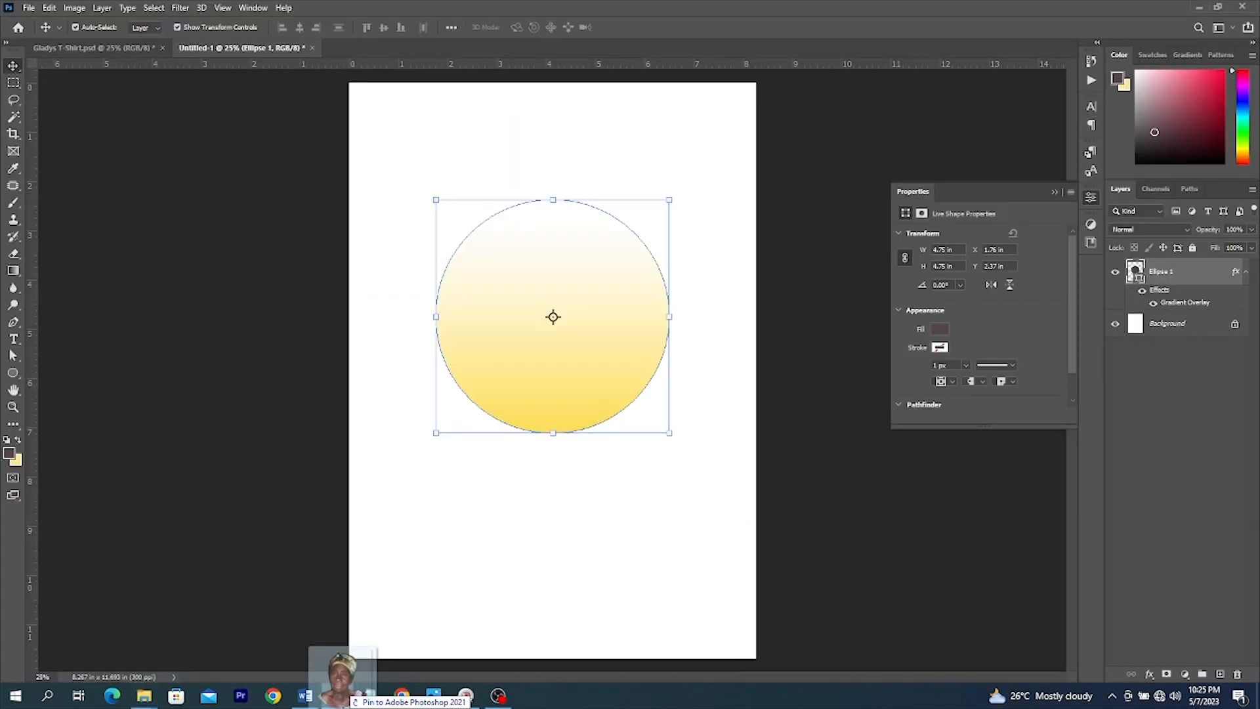
left_click_drag(567, 379, 568, 381)
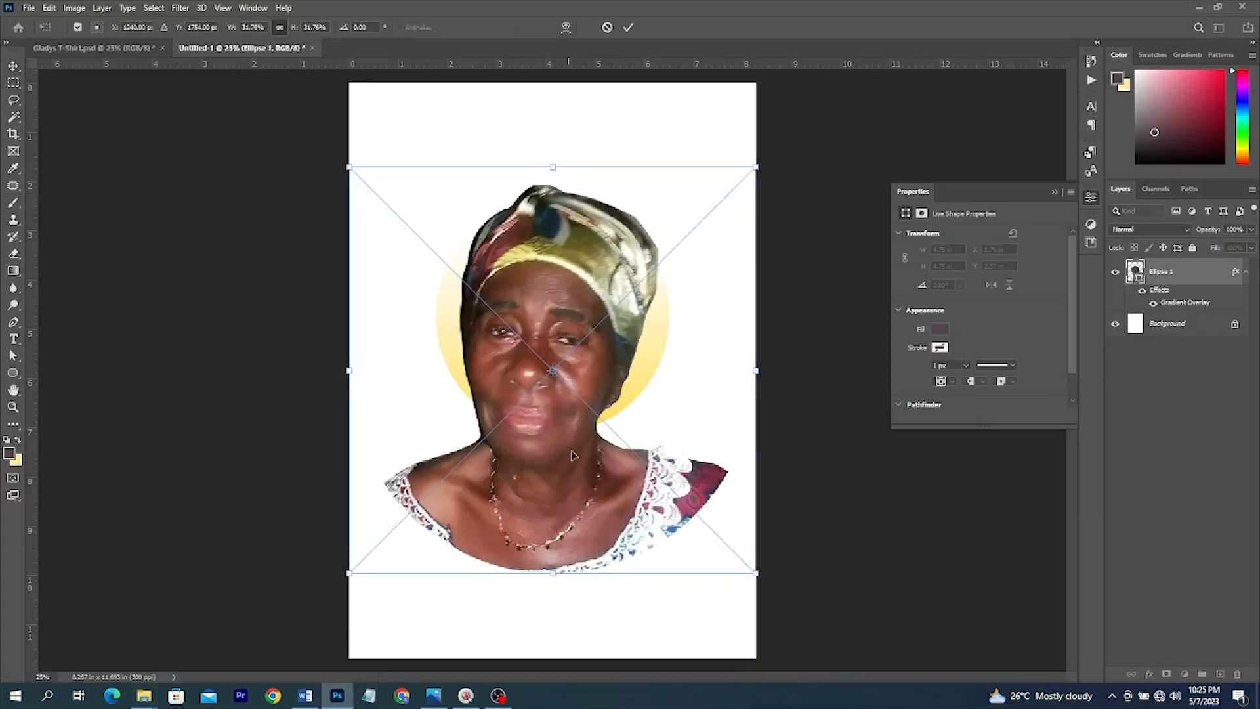
left_click_drag(551, 562, 547, 431)
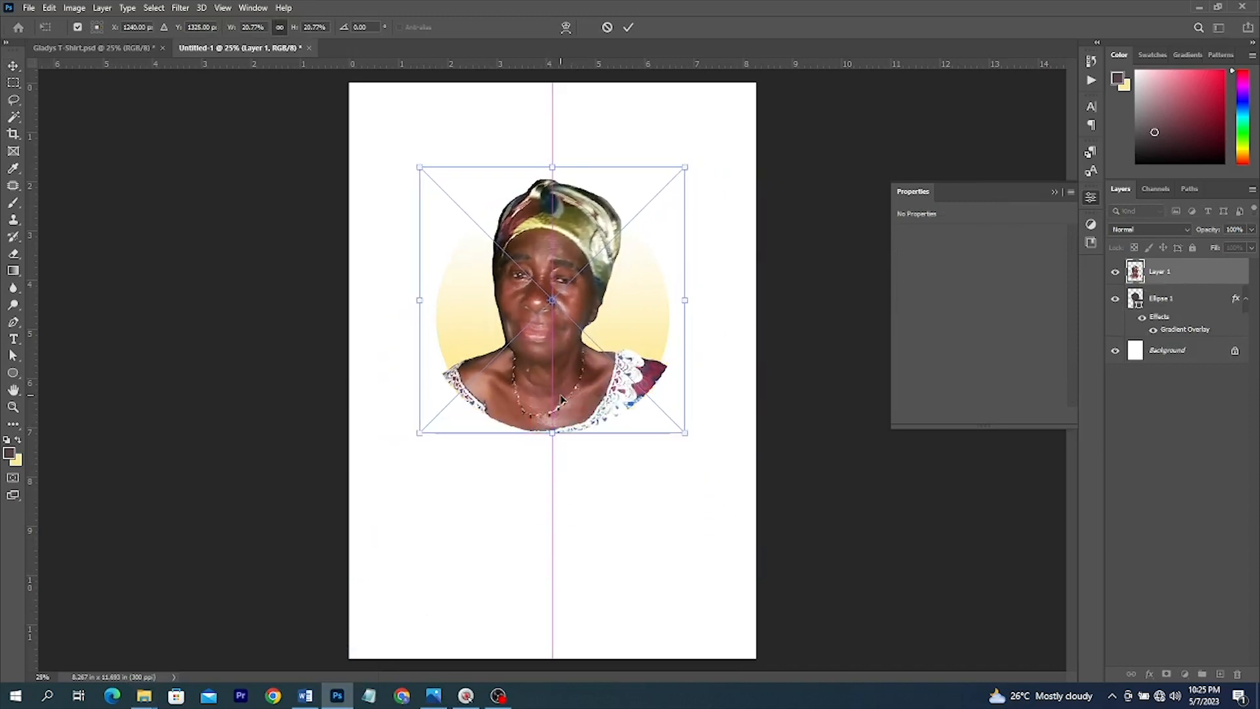
double_click(560, 395)
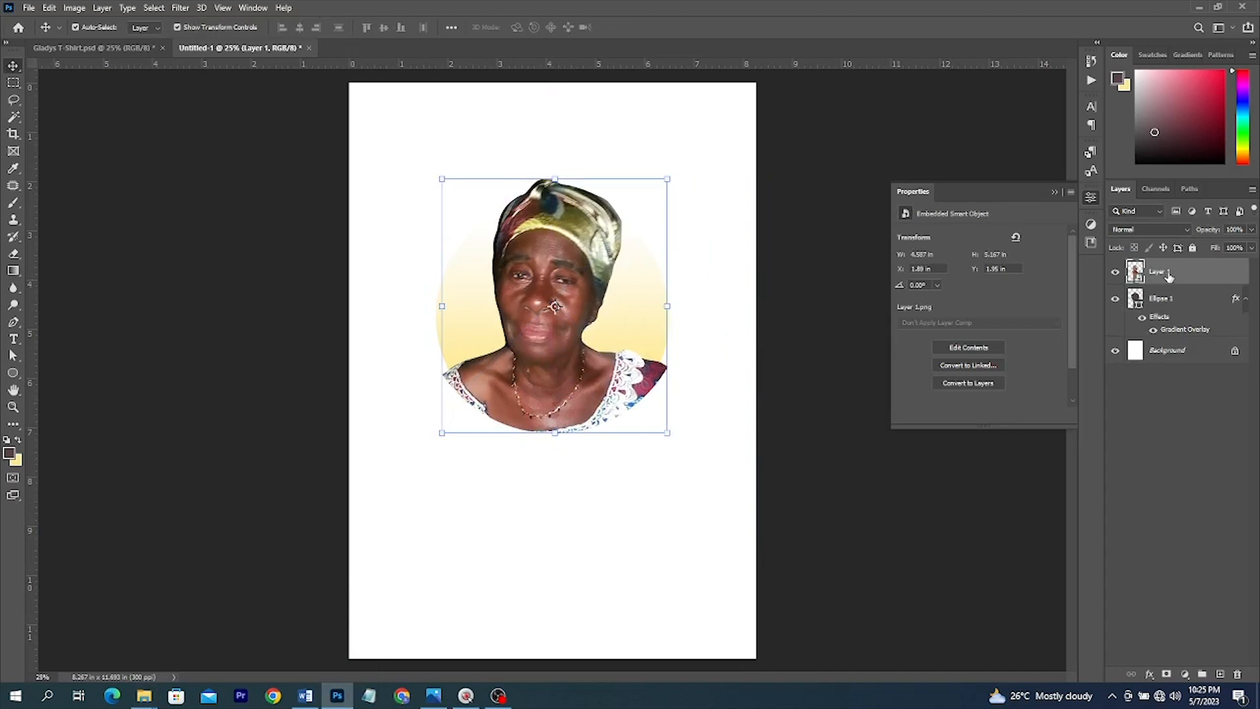
- Clip the portrait photo to the gradient circle with Create Clipping Mask
right_click(1168, 277)
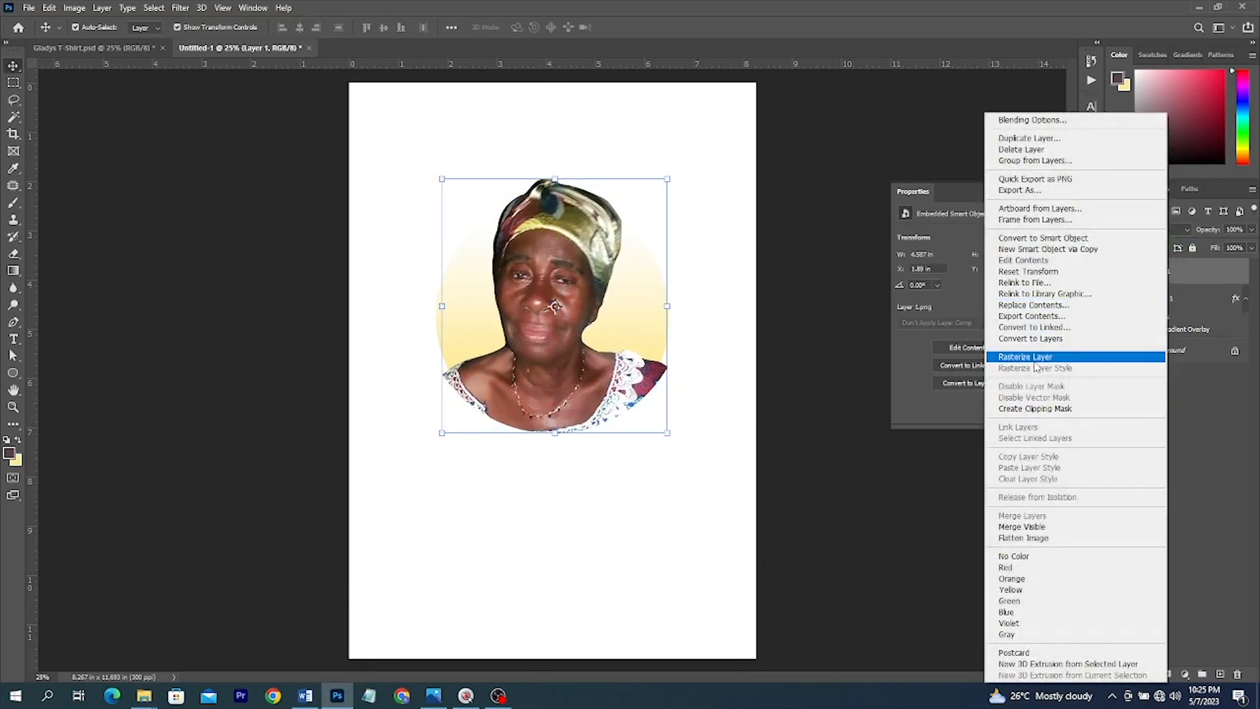
left_click(815, 401)
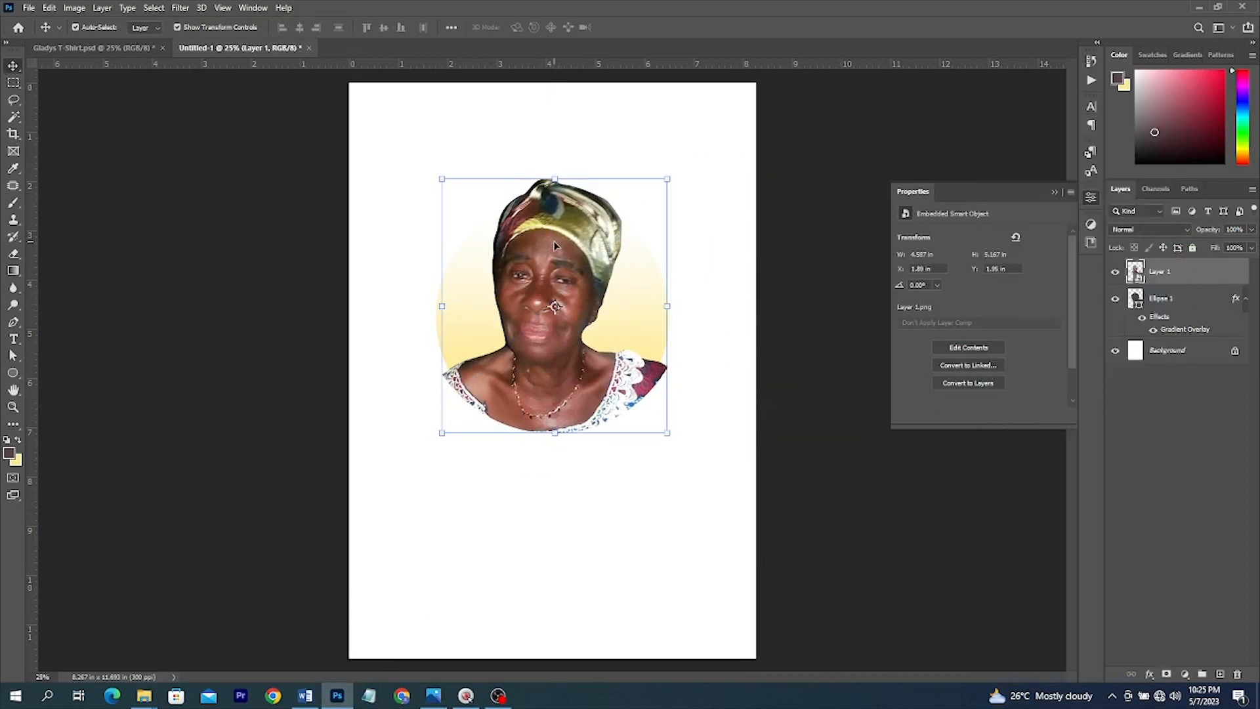
right_click(1172, 277)
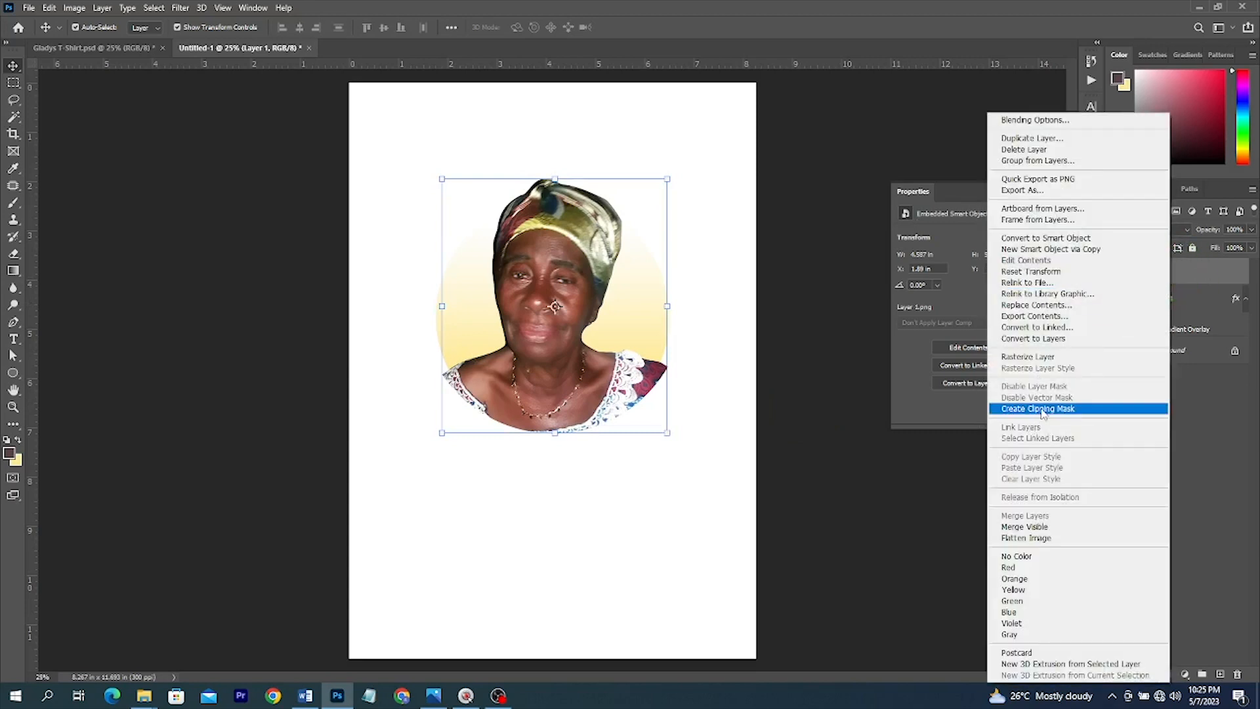
left_click(1042, 409)
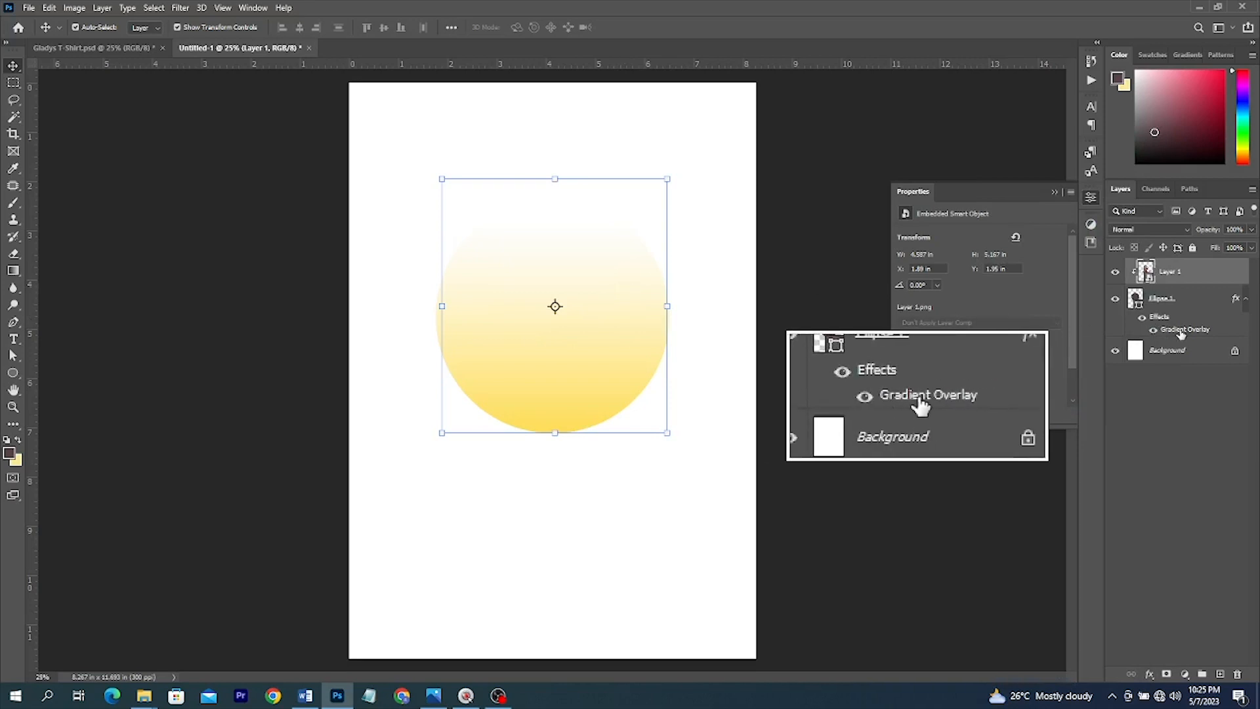
left_click(1174, 305)
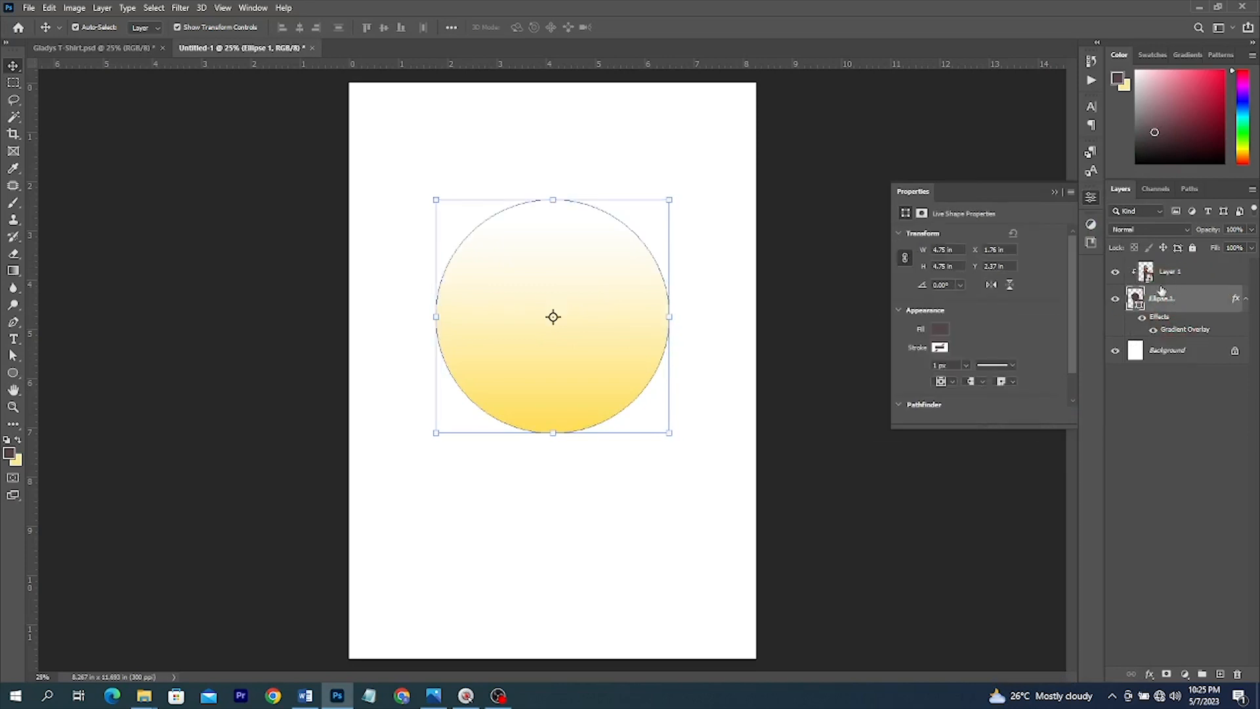
right_click(1167, 275)
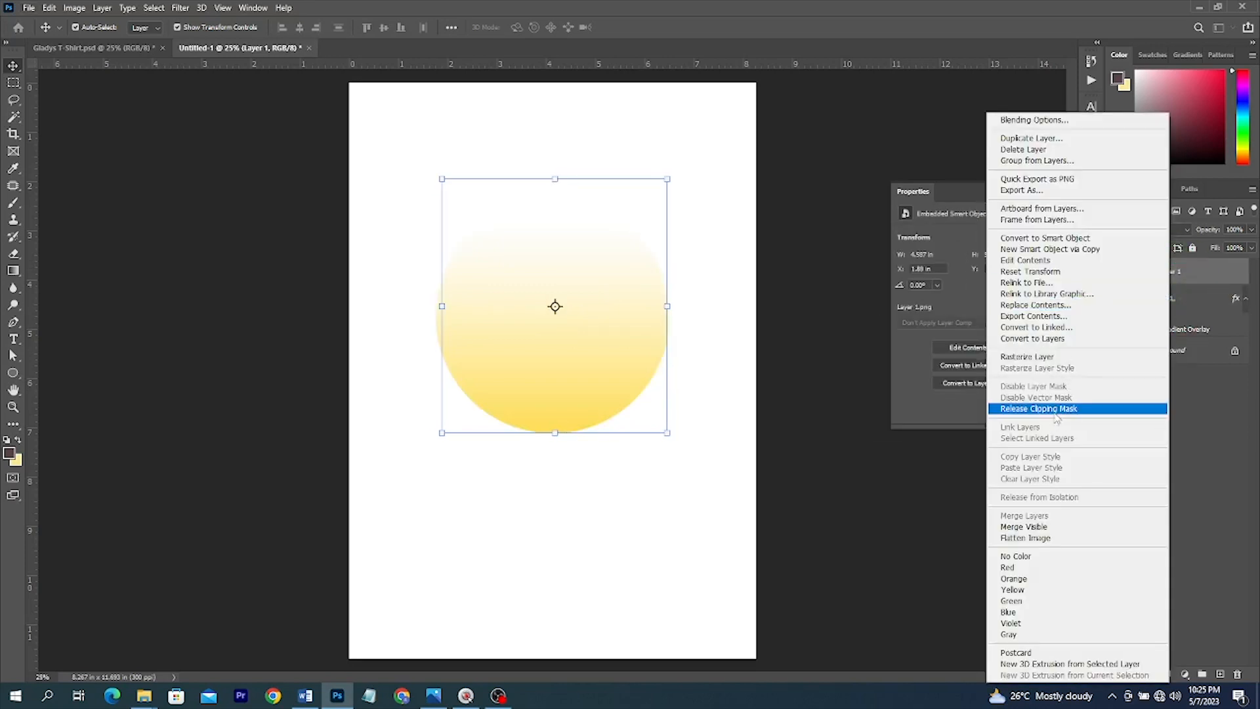
left_click(1056, 410)
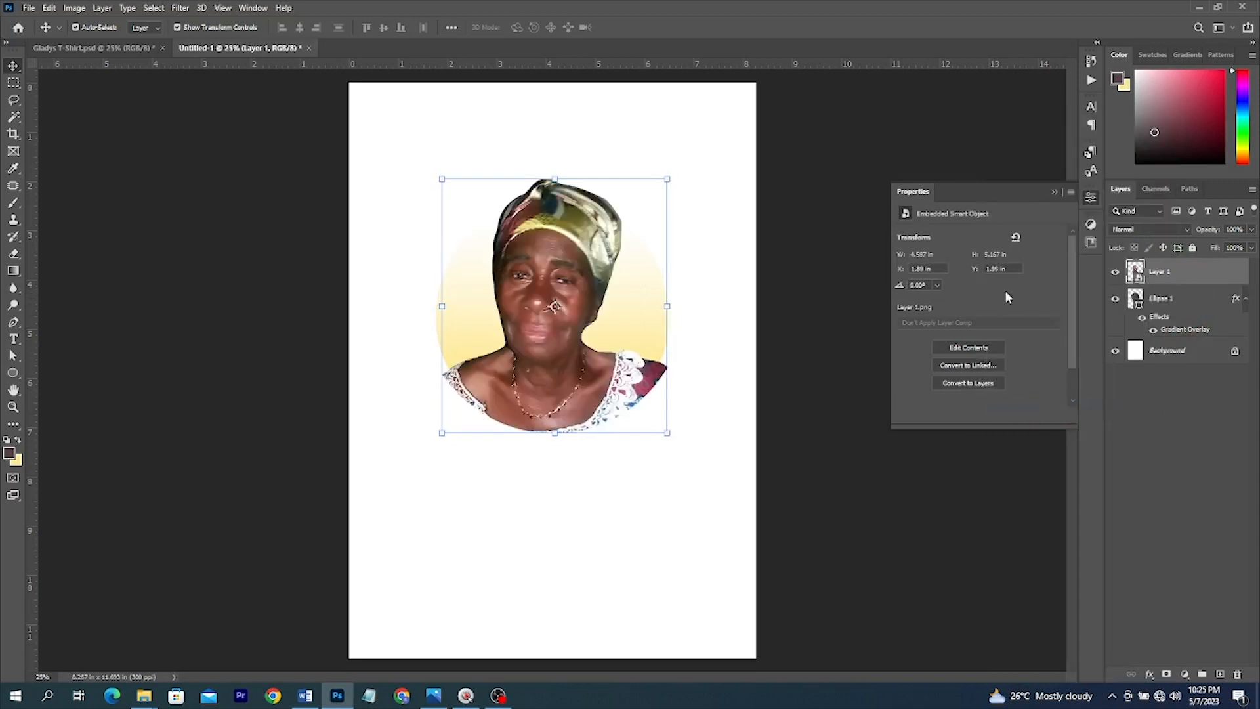
left_click(1168, 299)
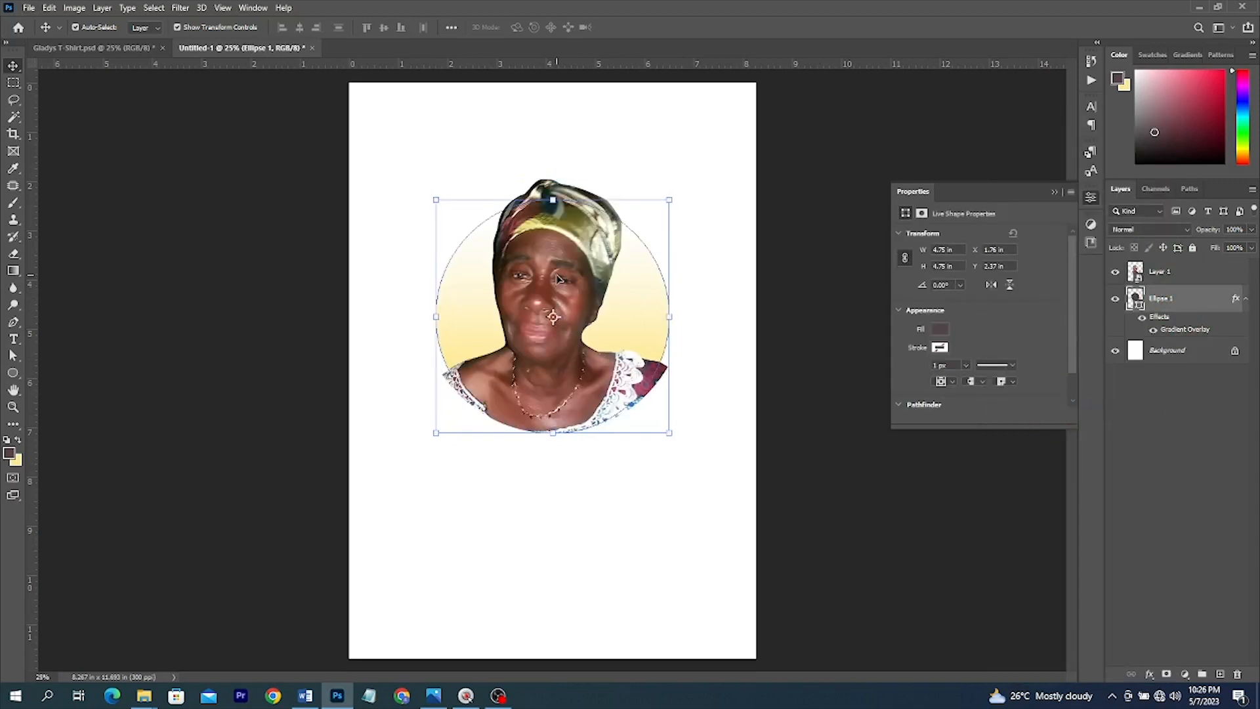
- Duplicate the circle, enlarge the copy to 6.37 in above the portrait, and delete its gradient
key("Up")
key("Up")
key("Up")
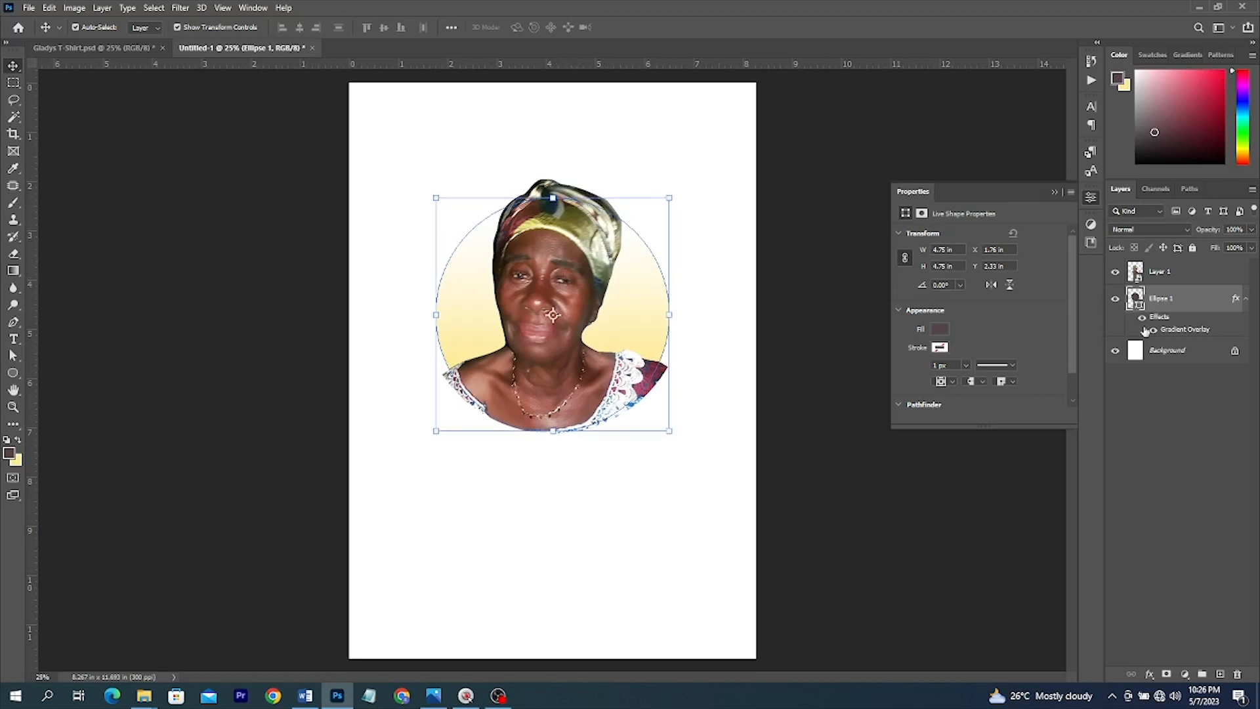
key("ctrl+j")
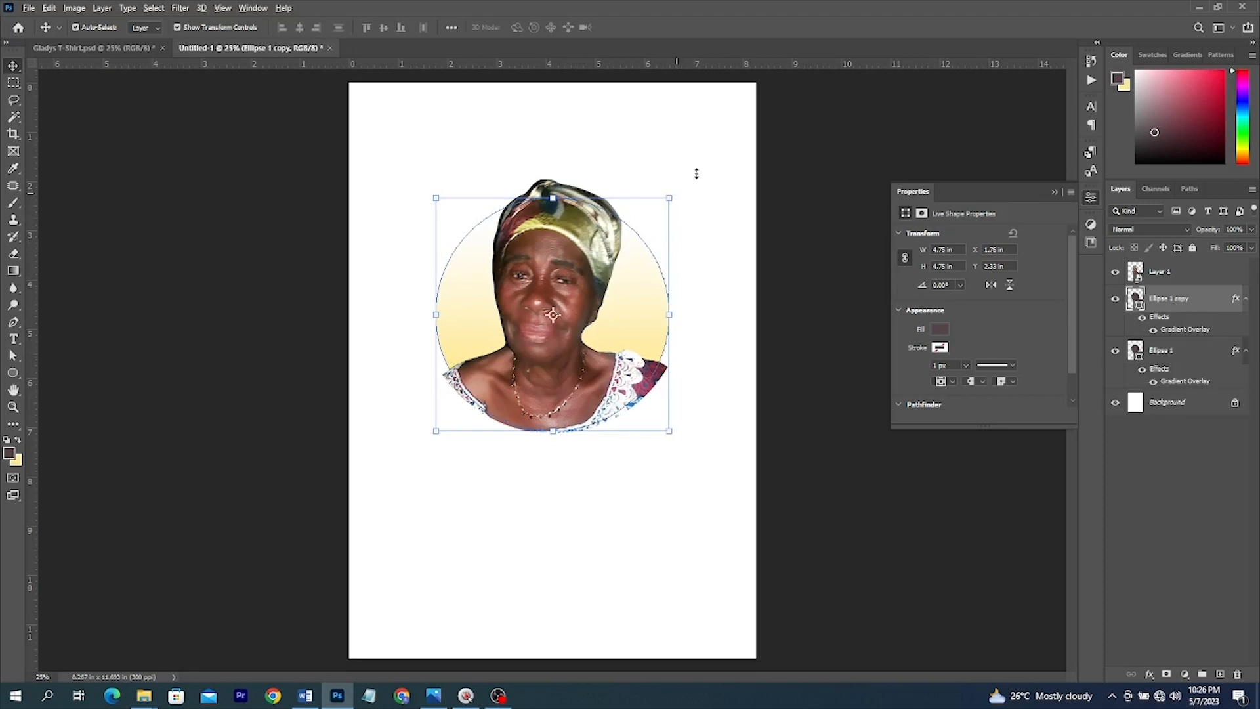
left_click_drag(696, 173, 715, 155)
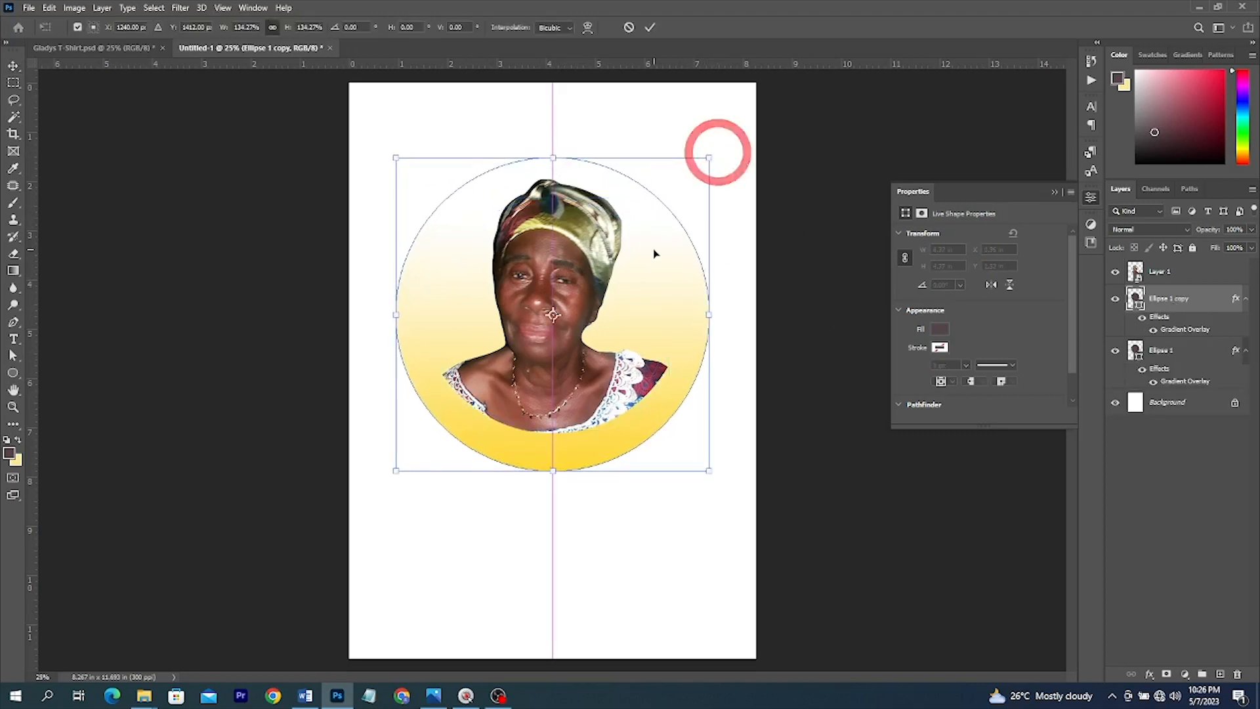
double_click(653, 251)
left_click_drag(1195, 303, 1183, 265)
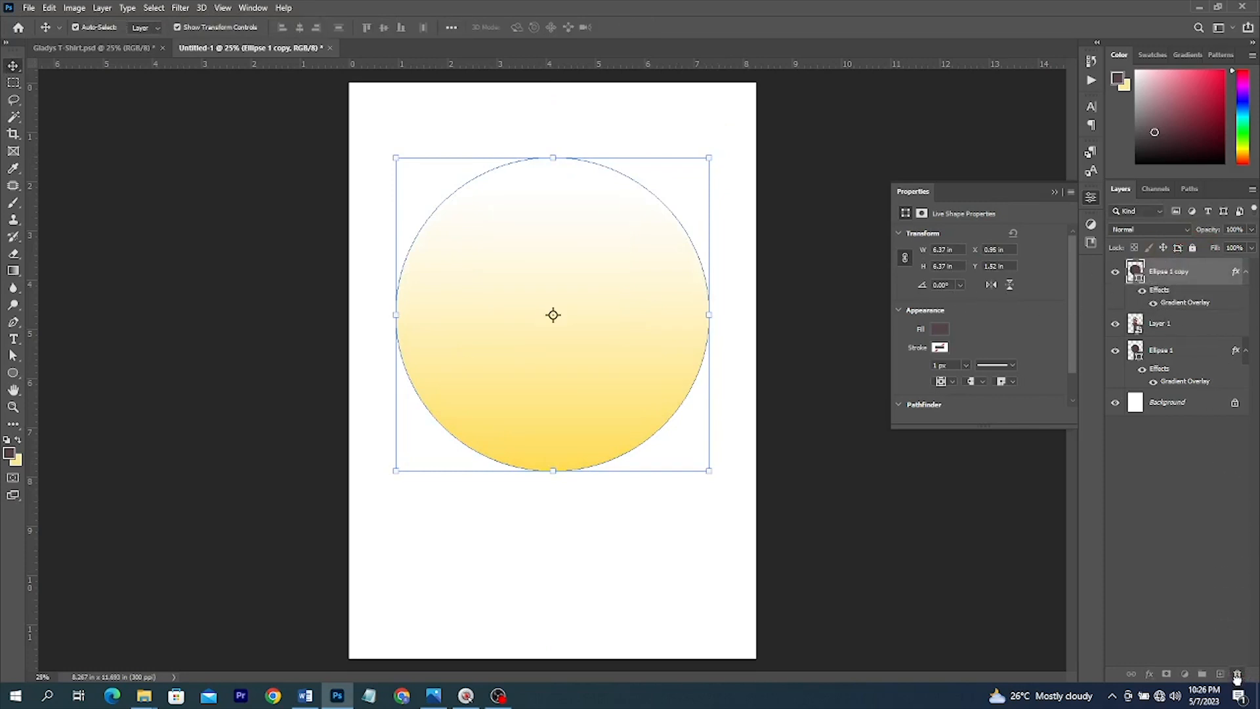
left_click_drag(1236, 678, 1236, 677)
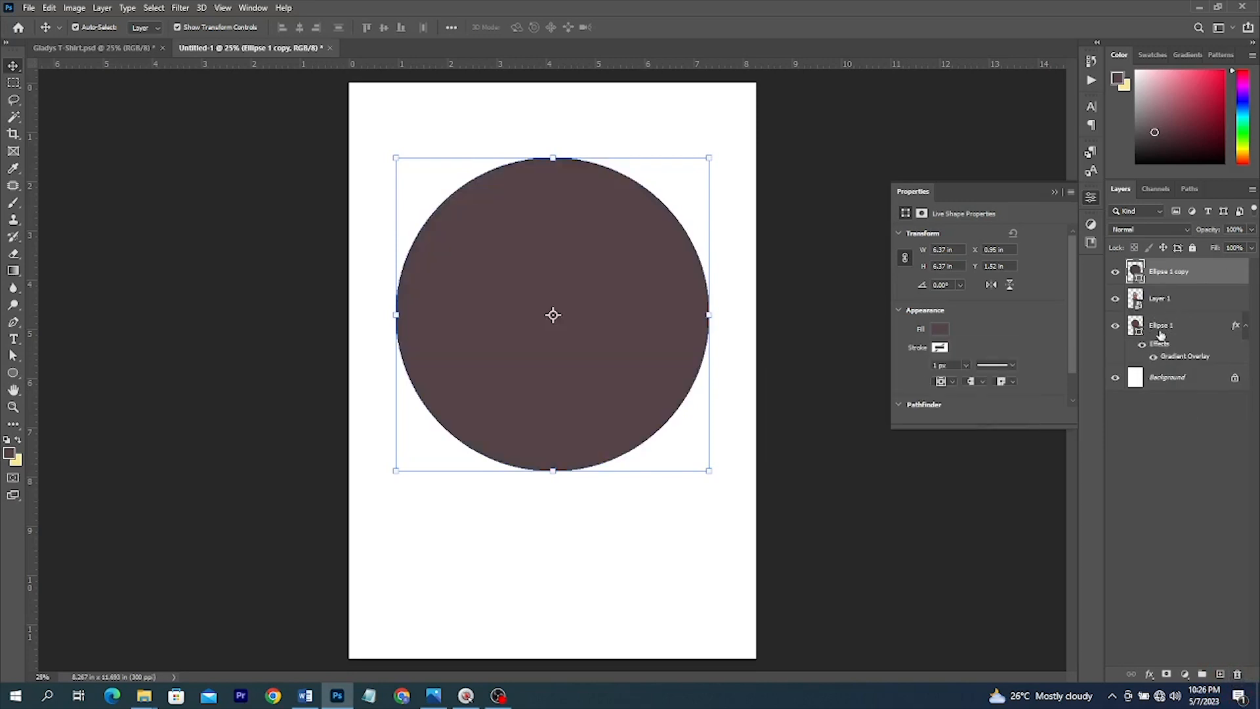
- Select the large Ellipse 1 copy and raise its black stroke width toward 290 px
left_click_drag(1158, 346, 1230, 584)
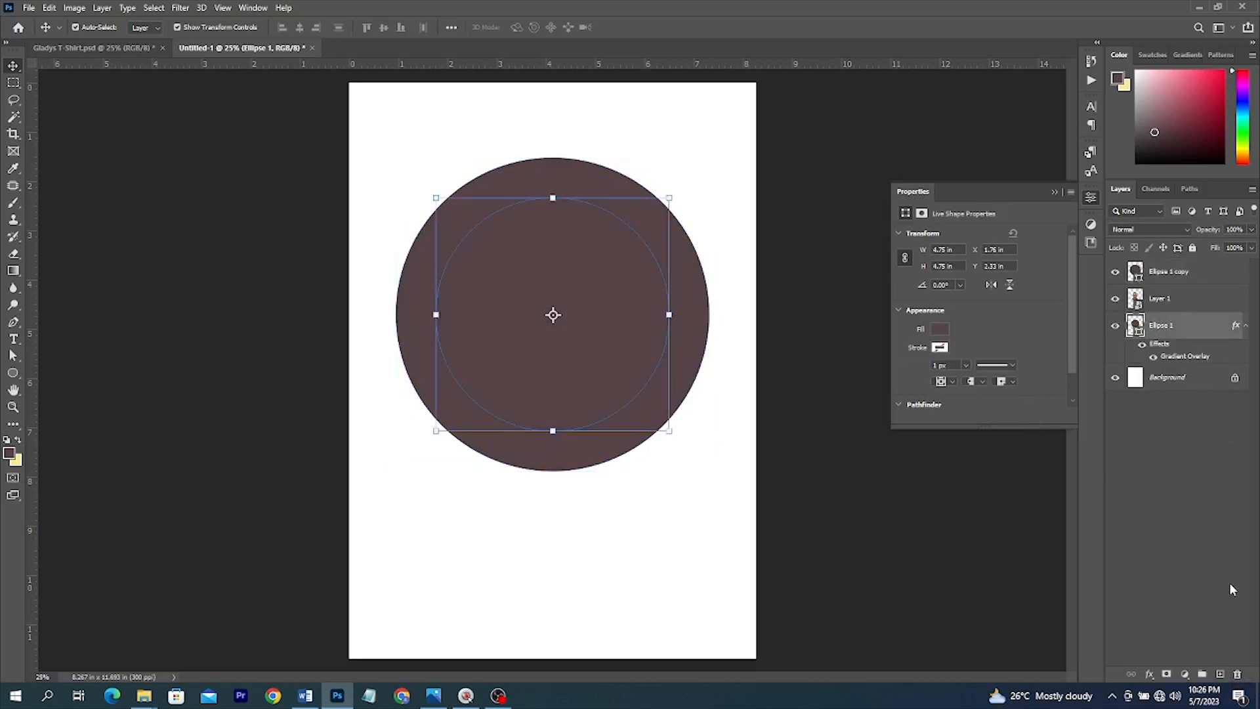
left_click(524, 267)
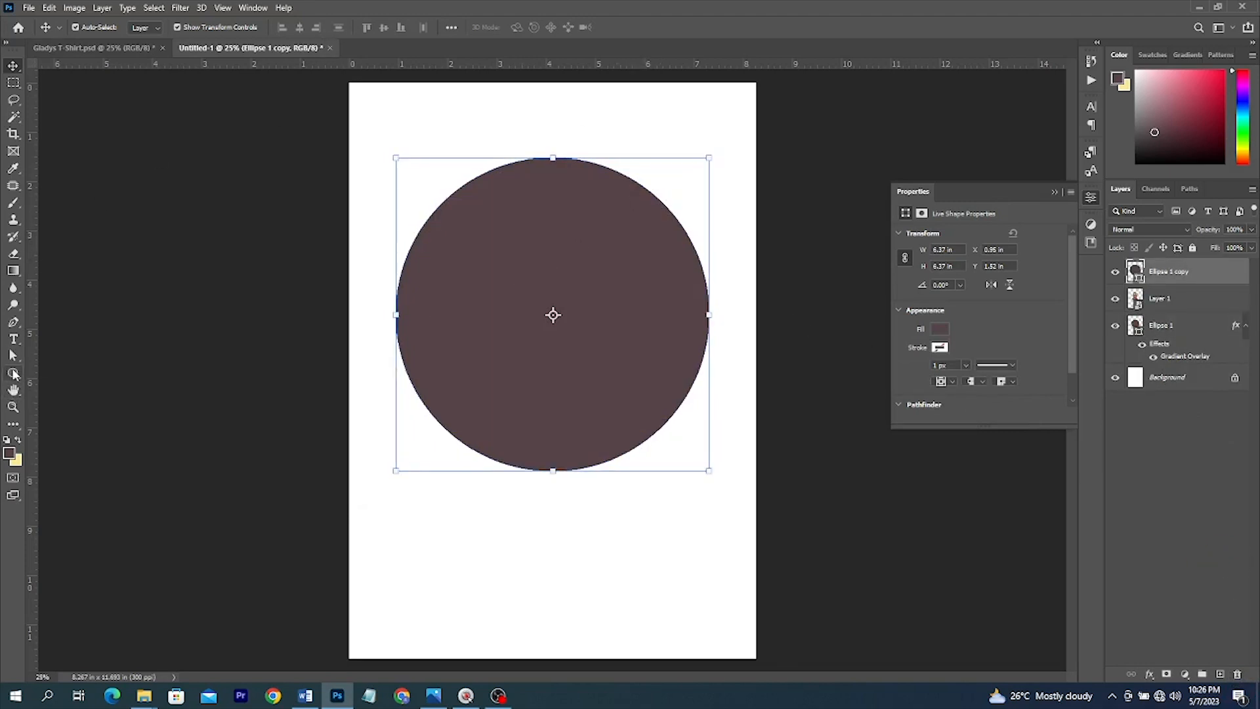
left_click(13, 373)
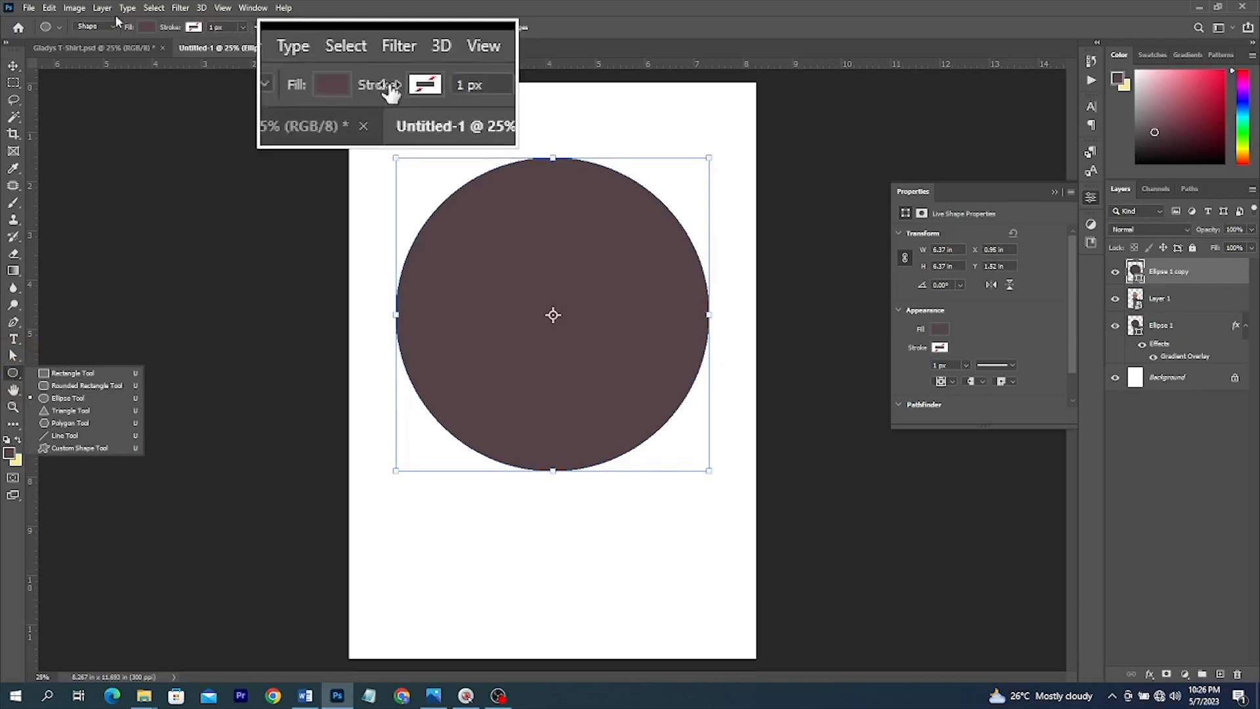
left_click(243, 29)
left_click_drag(223, 44, 282, 47)
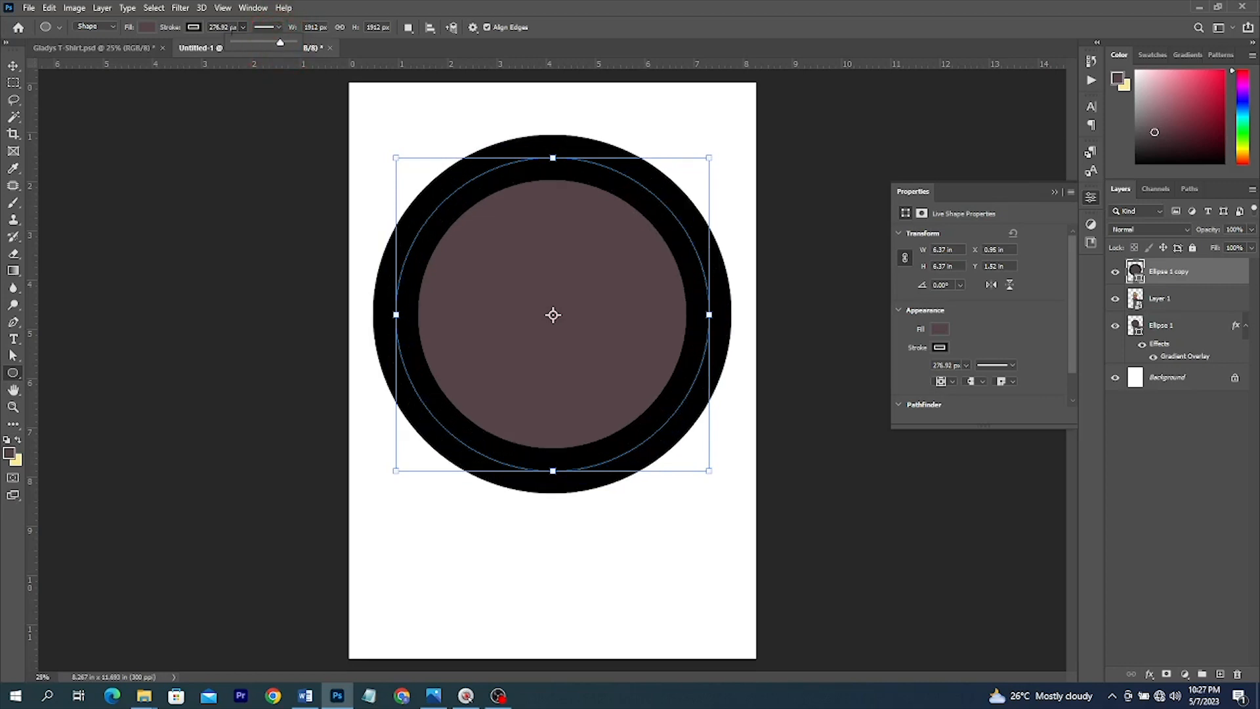
left_click(237, 28)
left_click(236, 28)
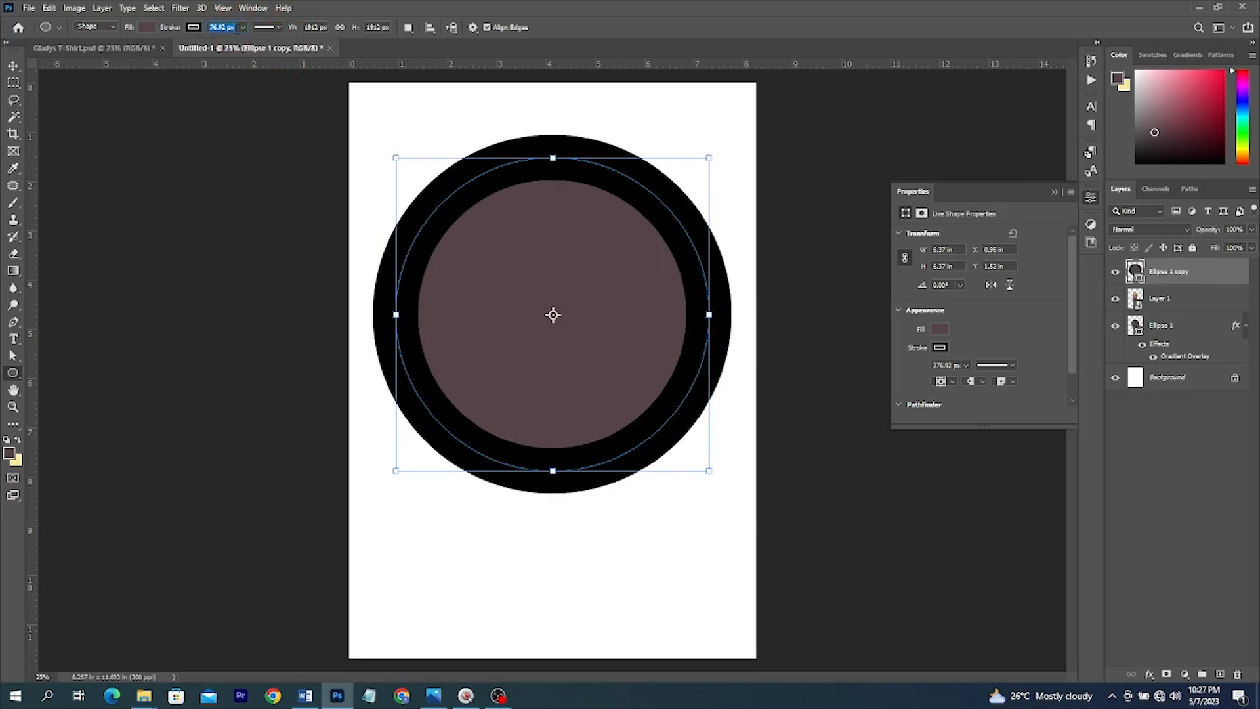
type("290")
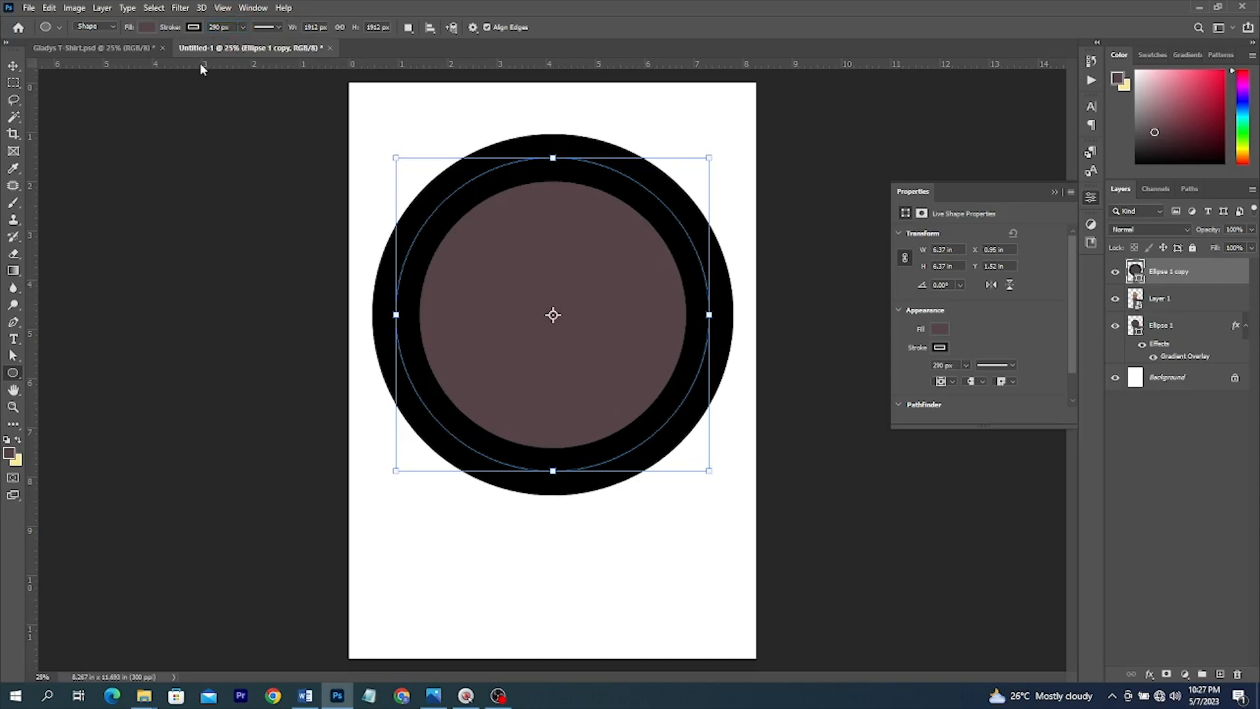
- Set the ring's fill to No Color and horizontally centre it with the photo and gradient circle
left_click(151, 28)
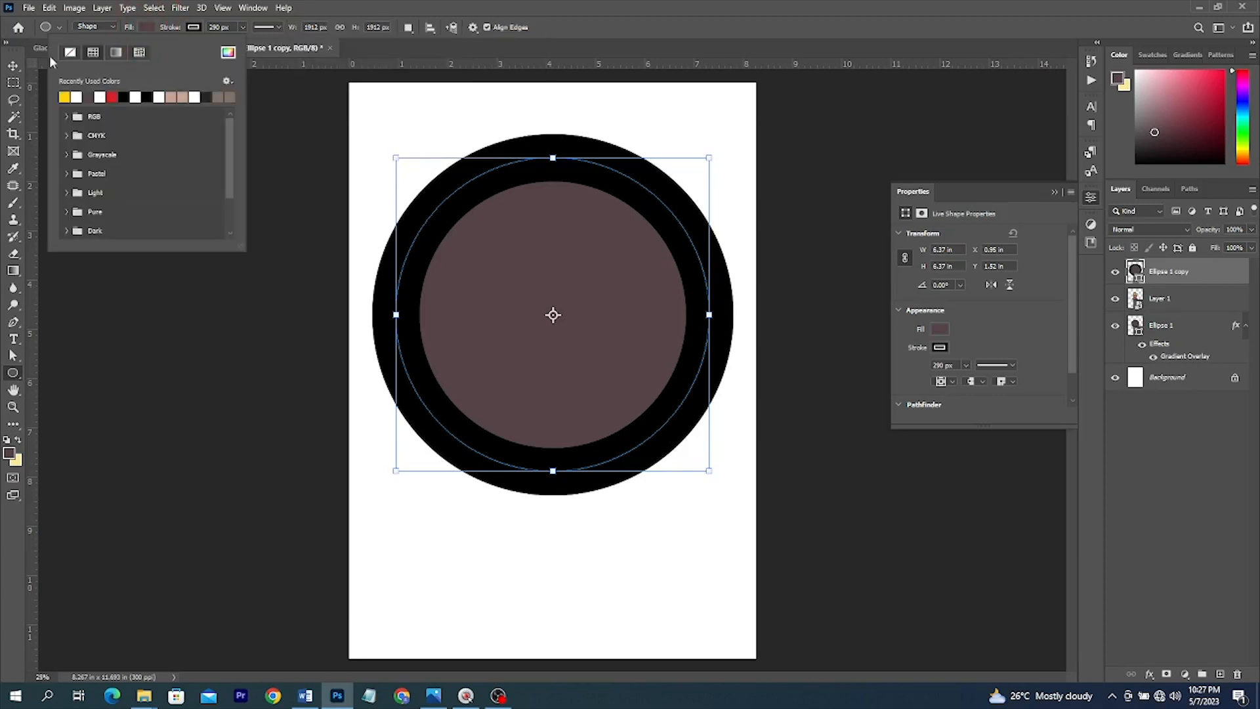
left_click(73, 52)
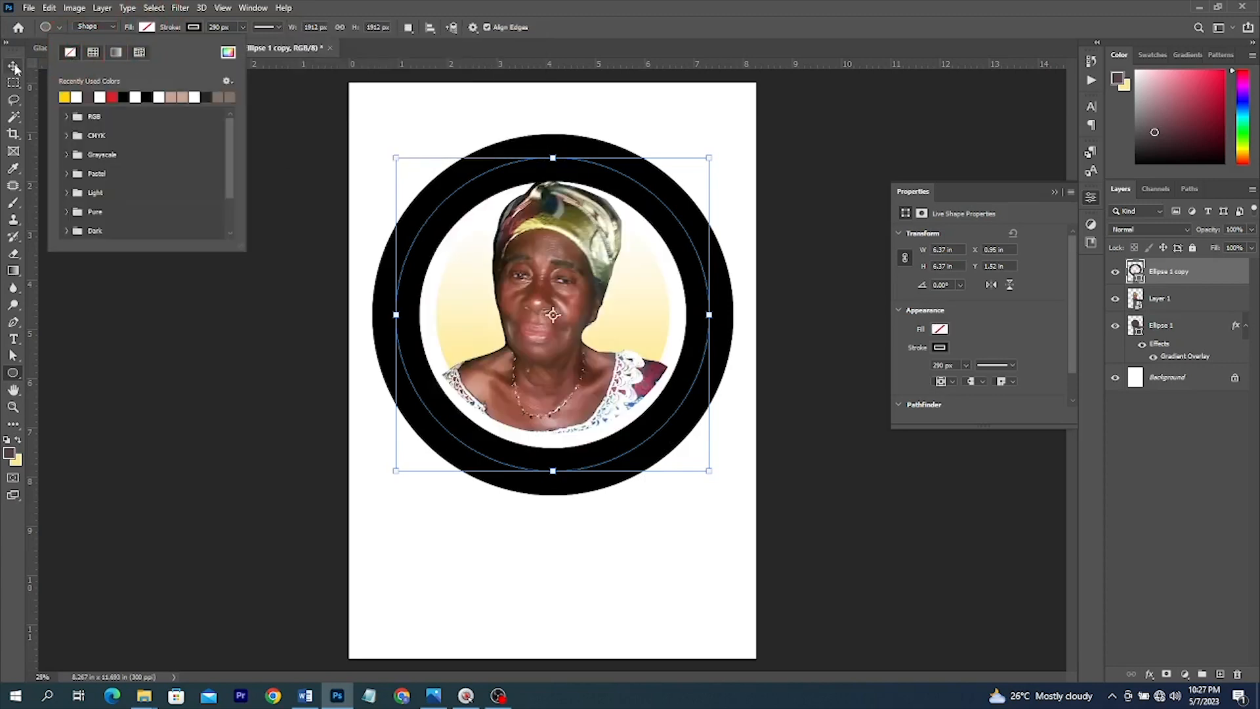
left_click(13, 66)
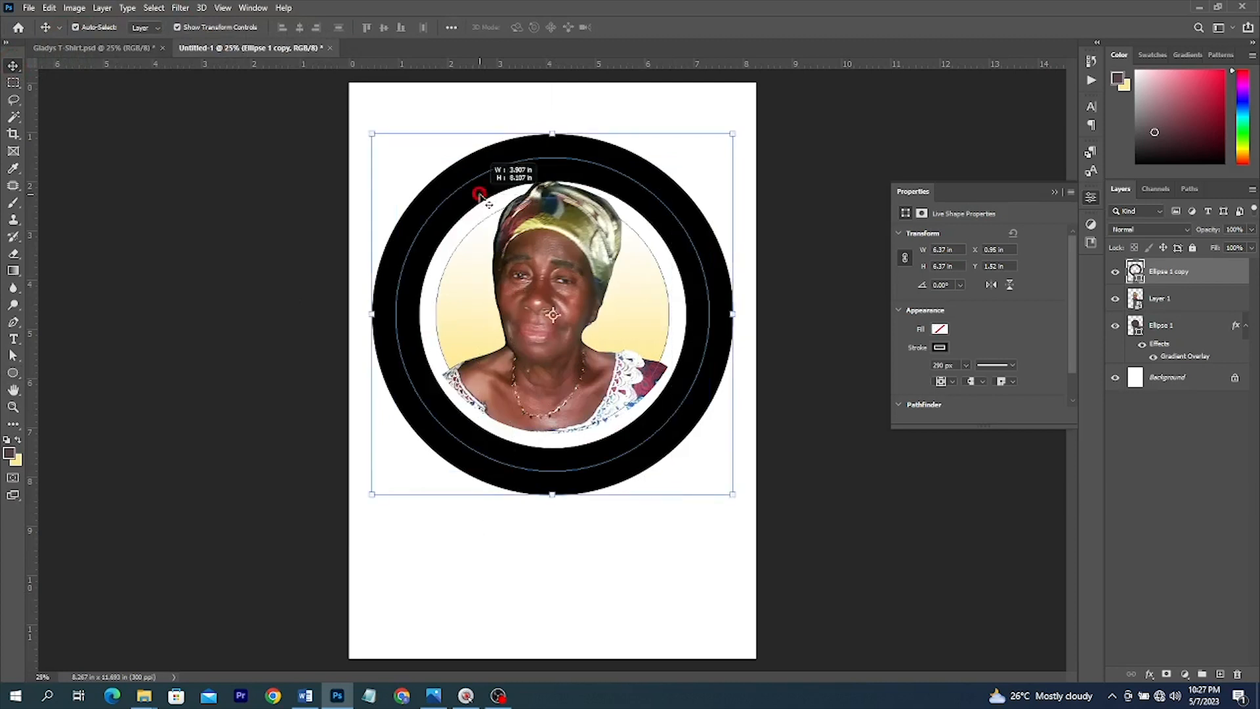
key("ctrl+alt+a")
left_click(299, 28)
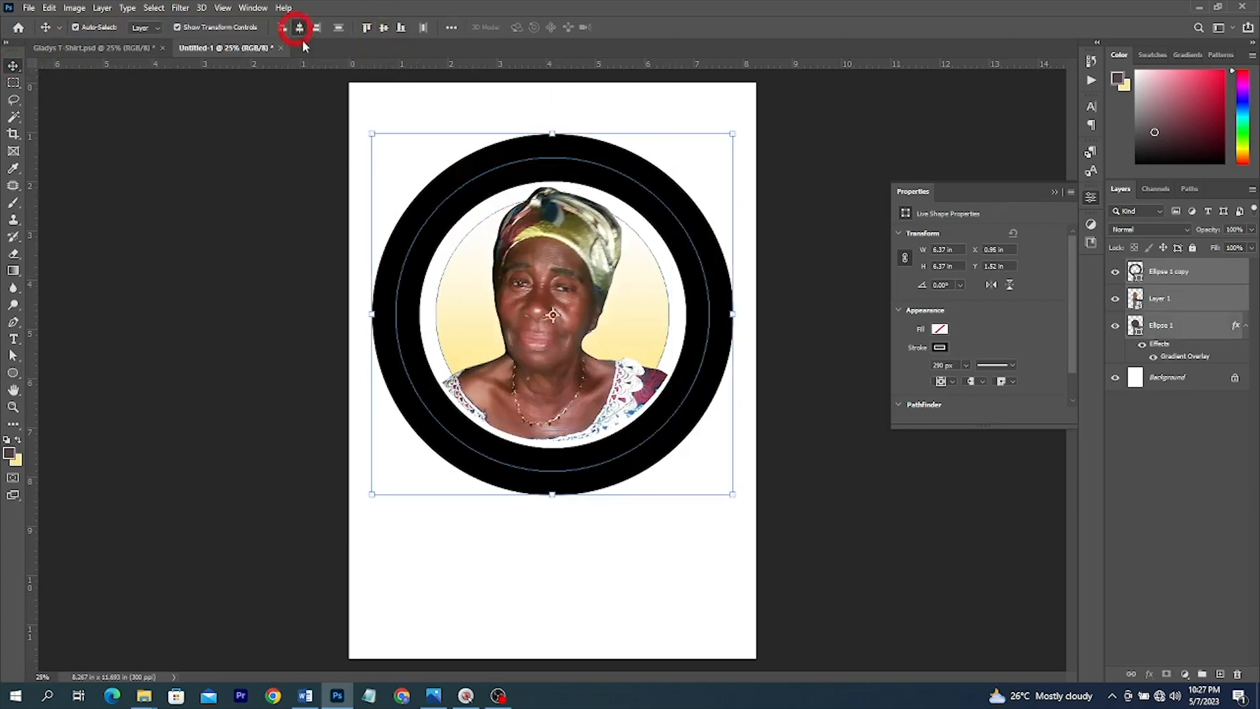
left_click(873, 403)
left_click(701, 222)
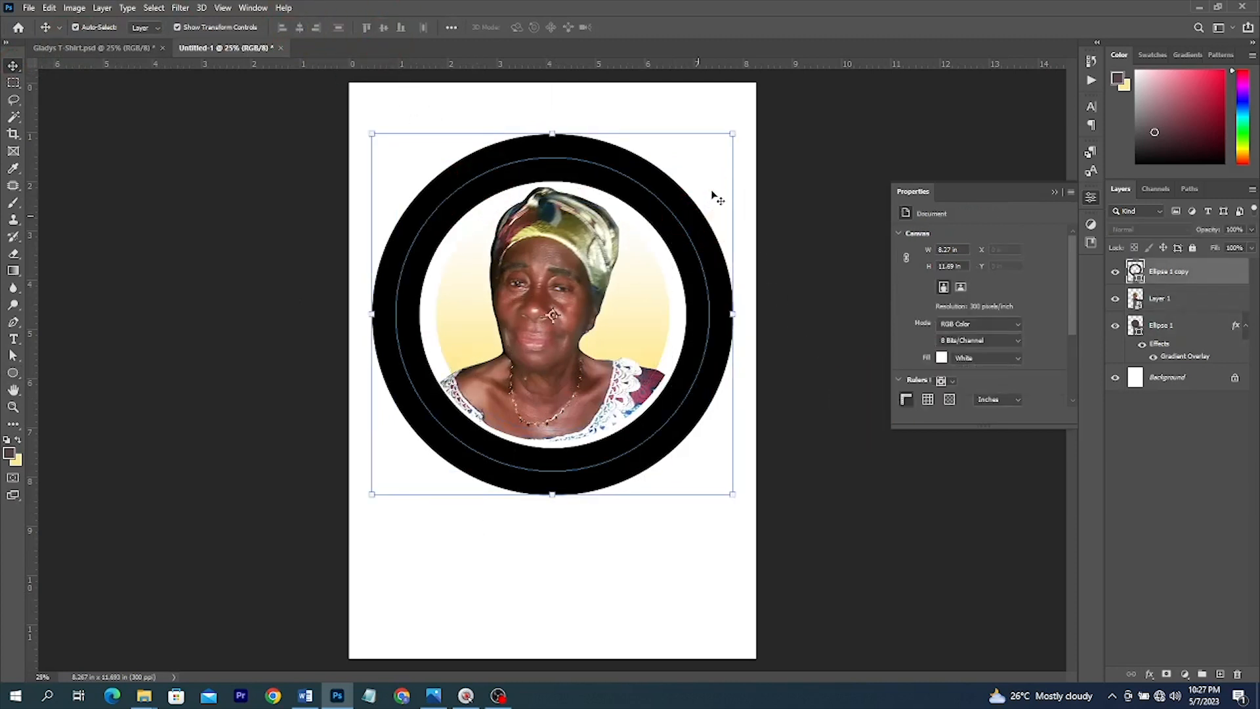
- Shrink the black ring slightly, nudge the portrait down, and hide the ring
left_click_drag(730, 135, 714, 154)
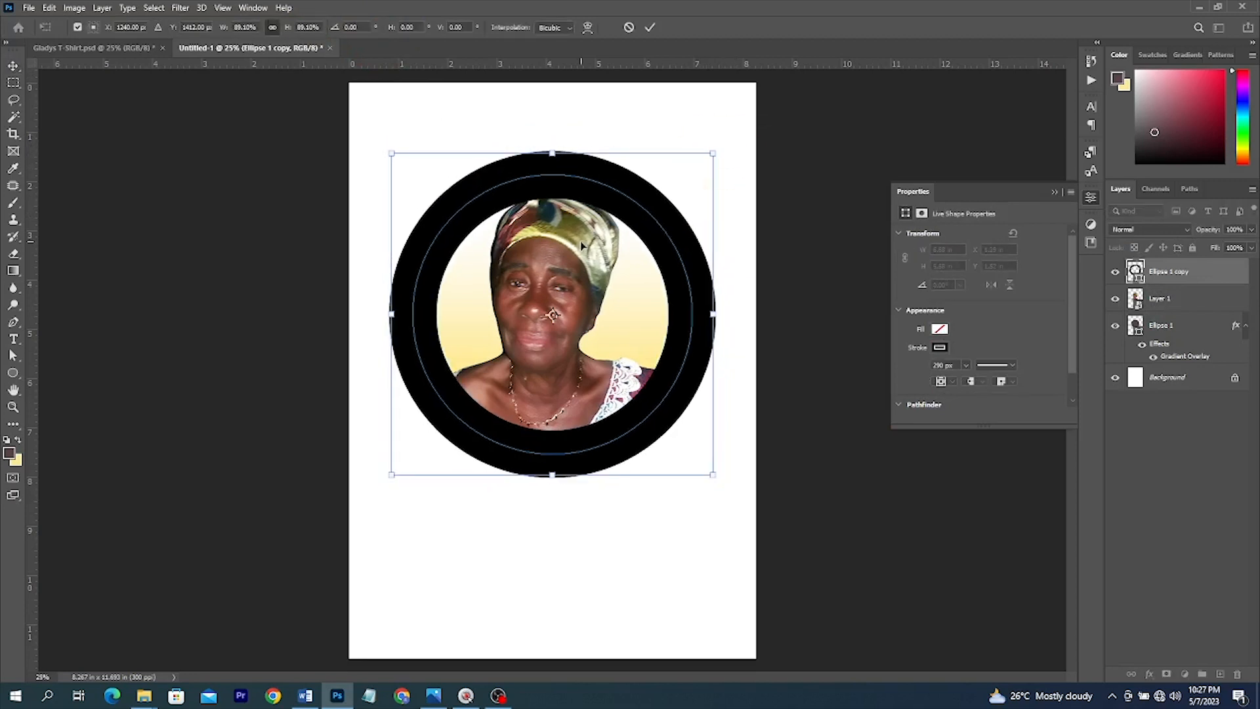
key("Return")
left_click_drag(568, 281, 568, 296)
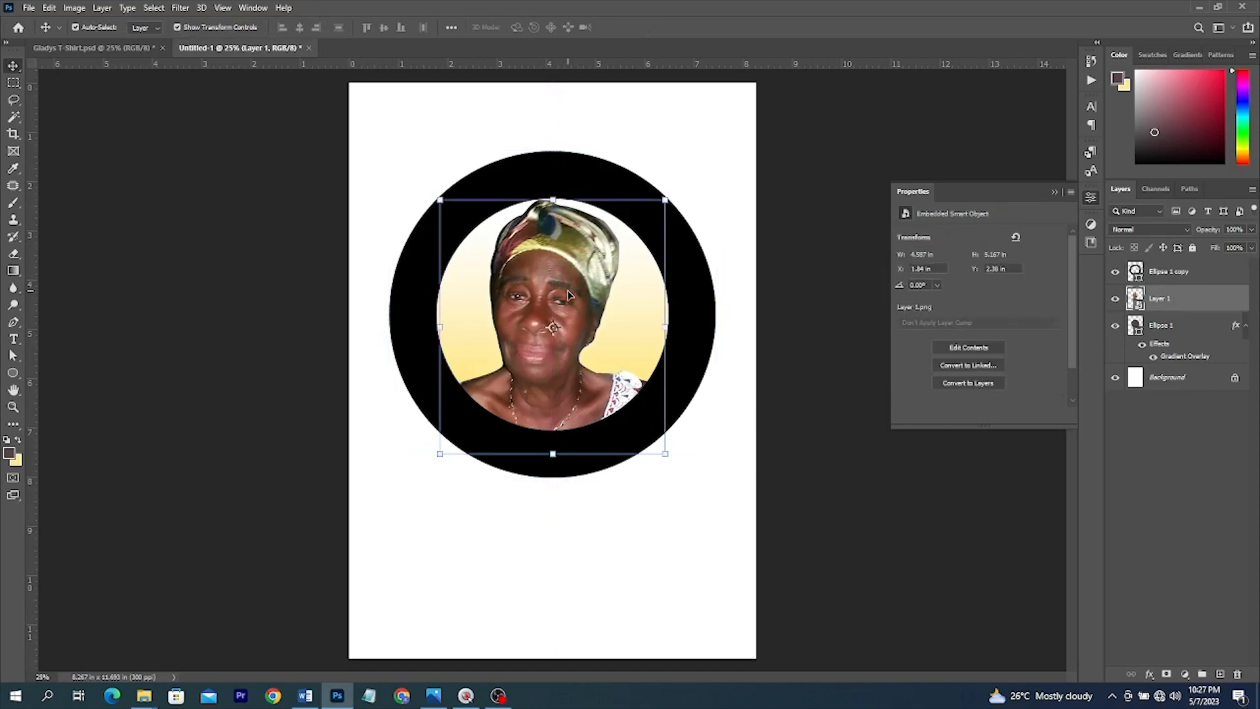
left_click(695, 262)
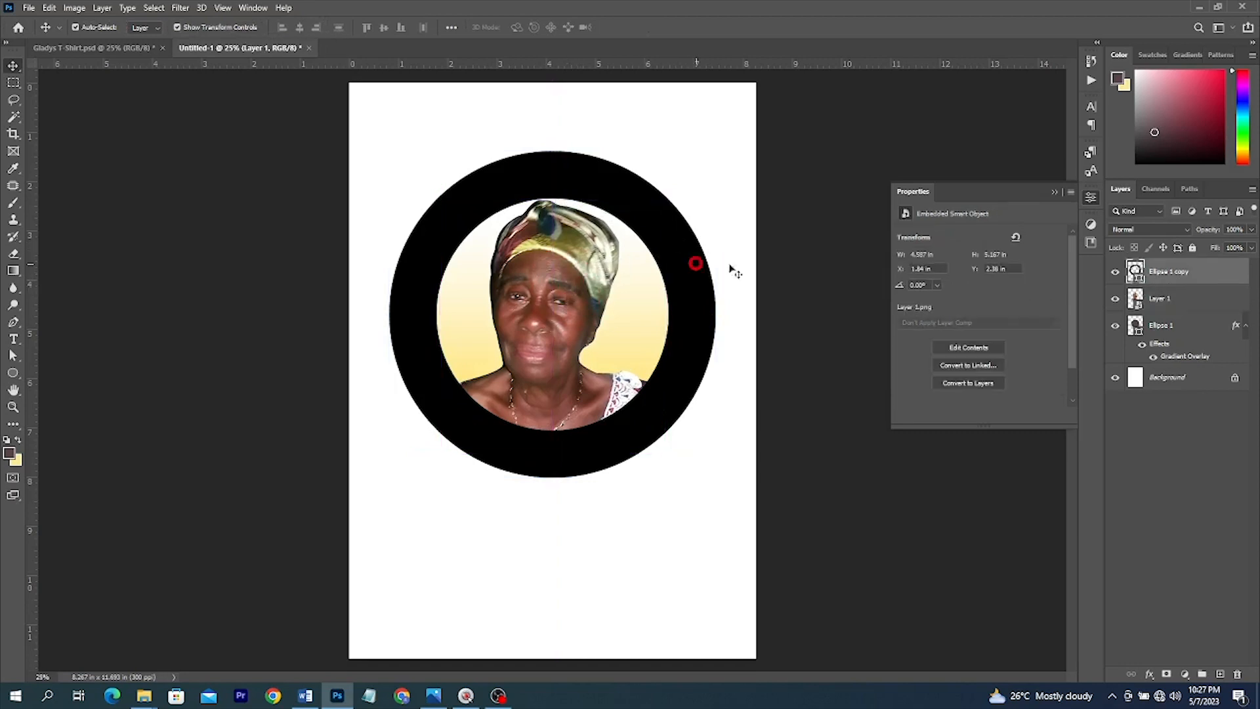
left_click(1115, 272)
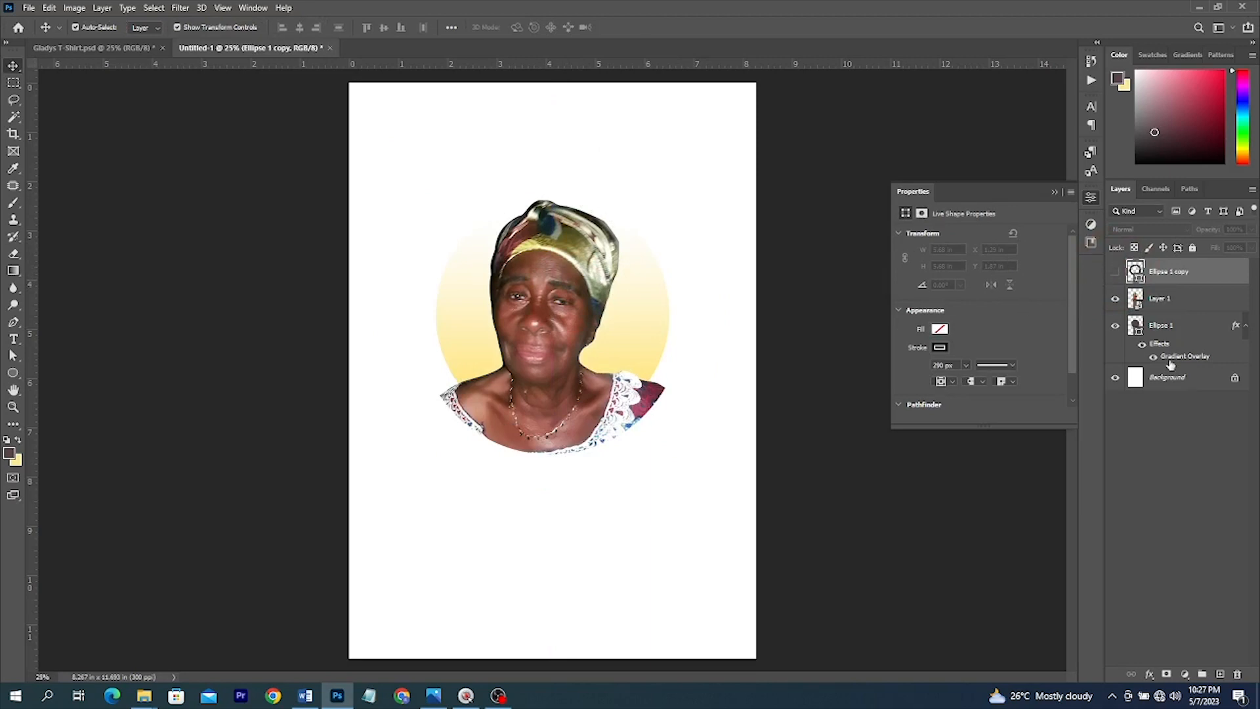
- Convert Ellipse 1 to a Smart Object, clip the portrait to it, and scale it to 19.65%
left_click(1171, 331)
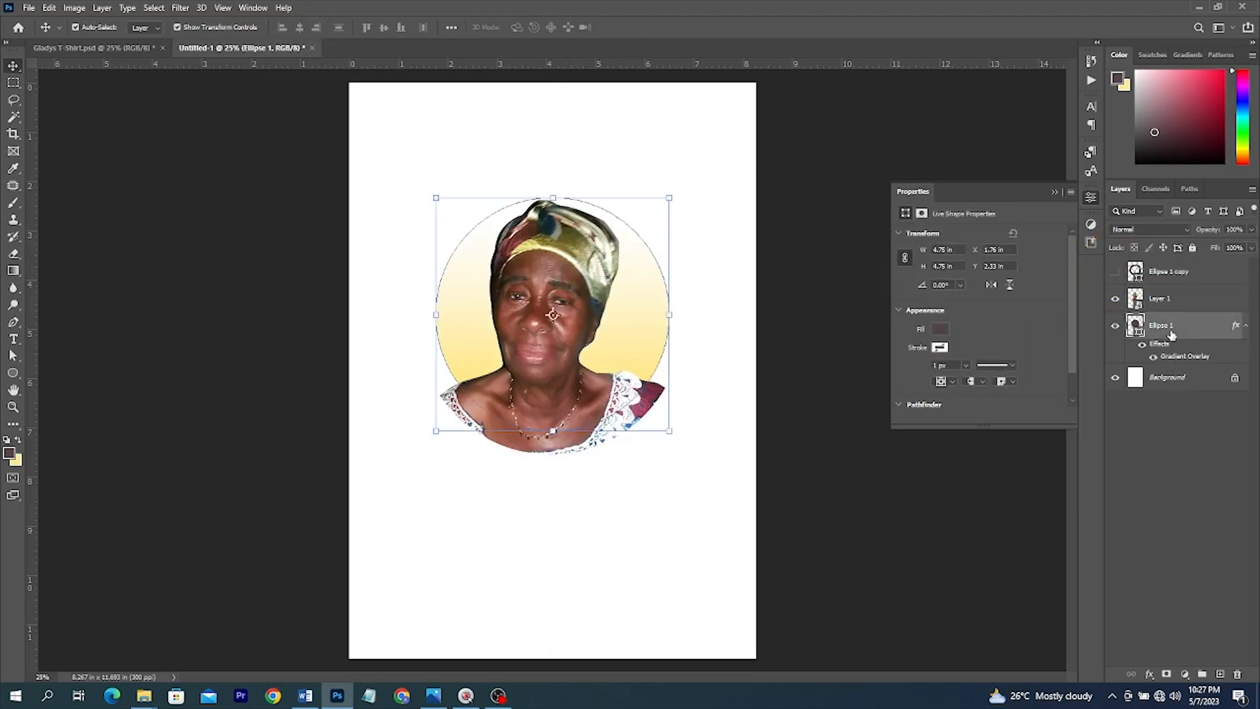
right_click(1171, 331)
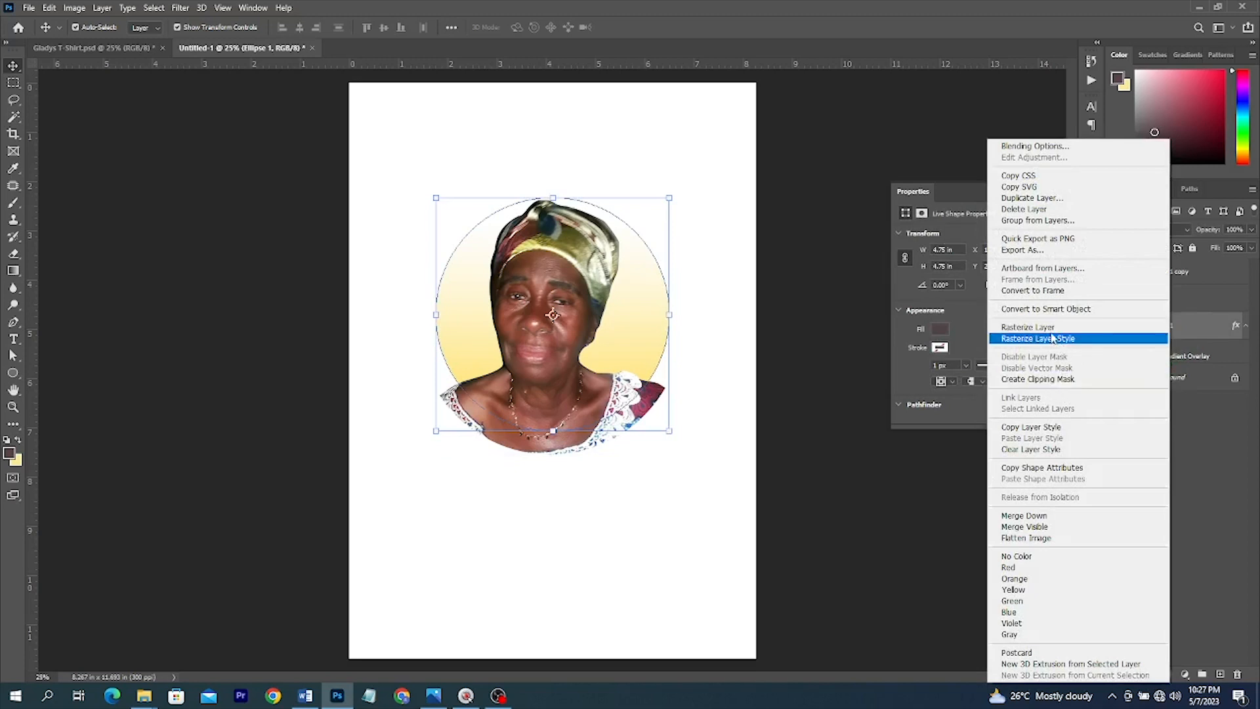
left_click(1055, 310)
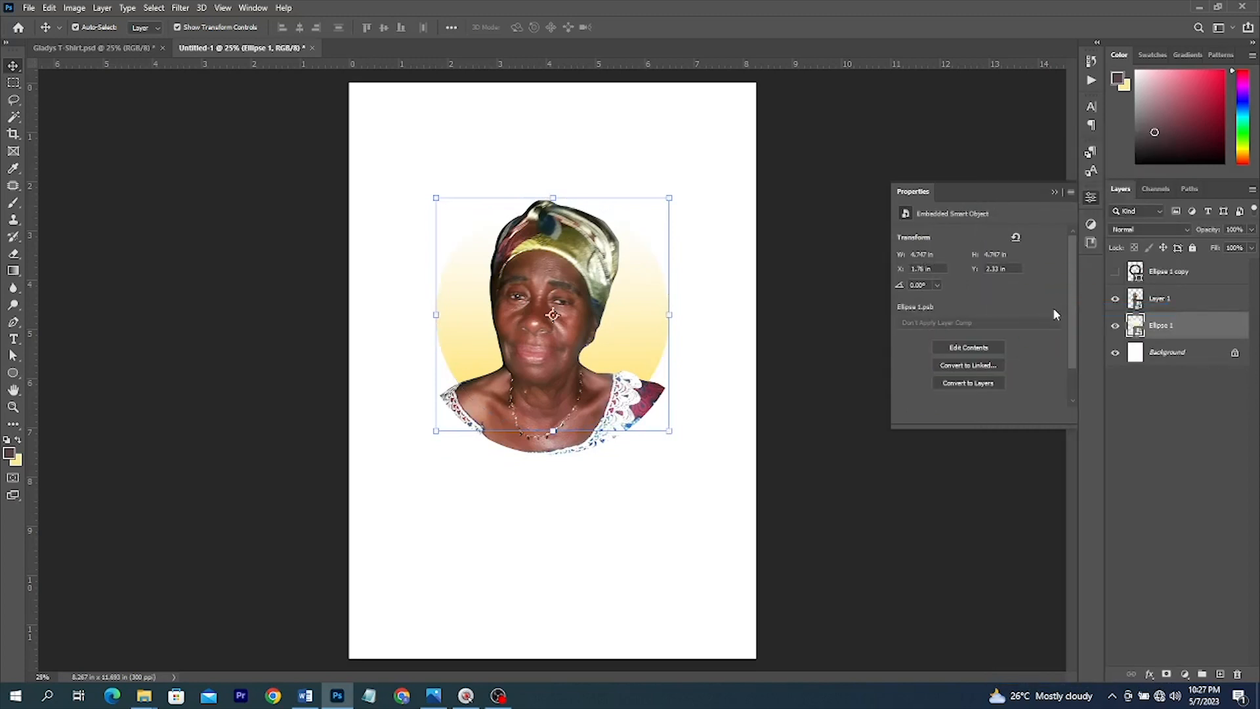
right_click(1159, 299)
left_click(1030, 403)
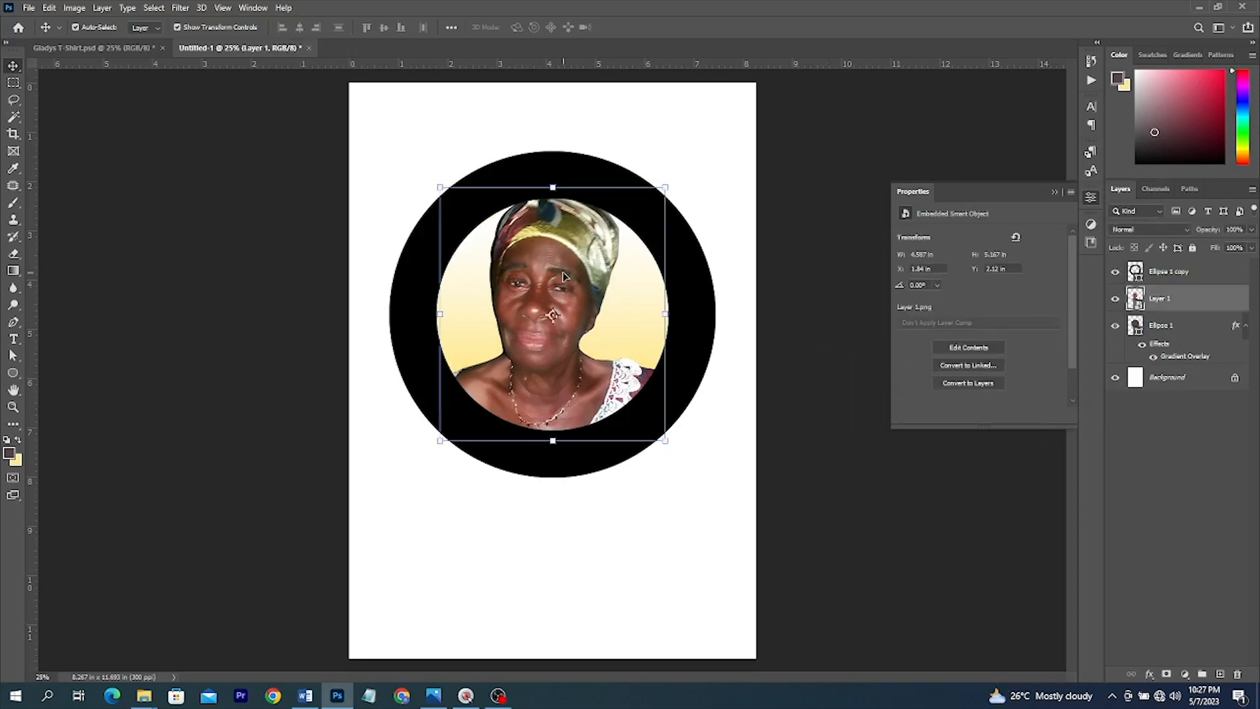
left_click_drag(563, 276, 565, 289)
left_click_drag(553, 450, 554, 436)
double_click(557, 394)
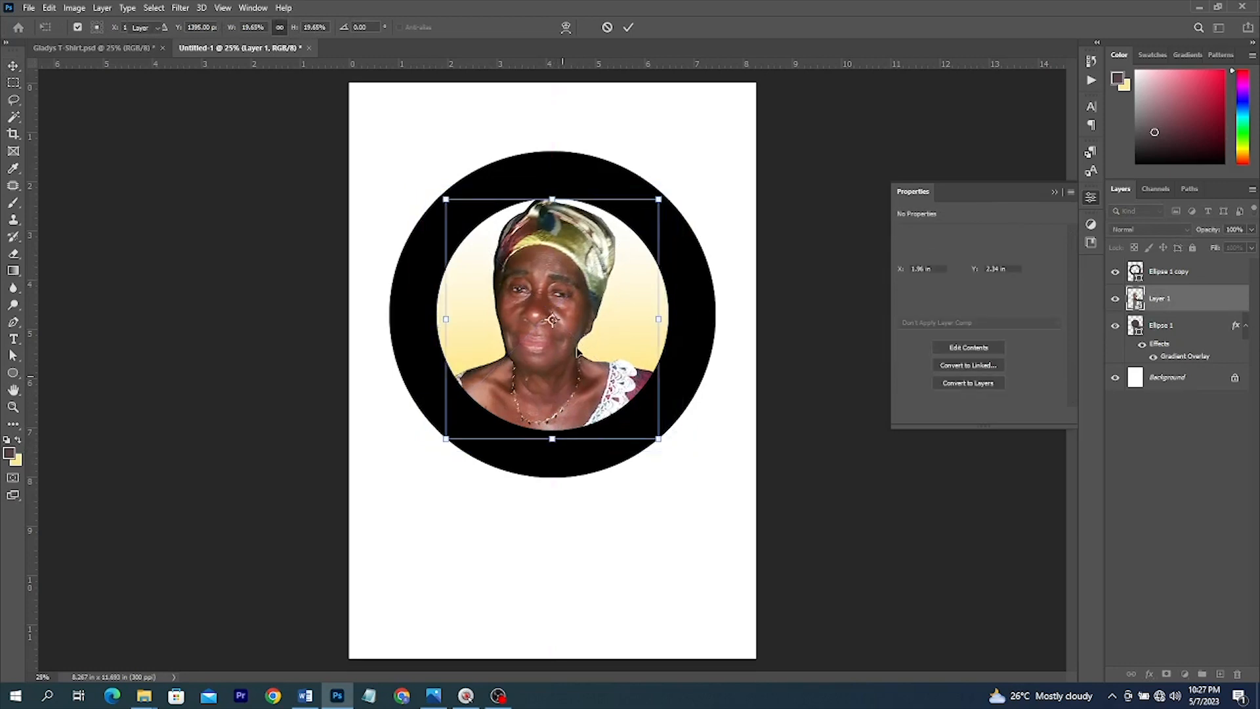
key("Return")
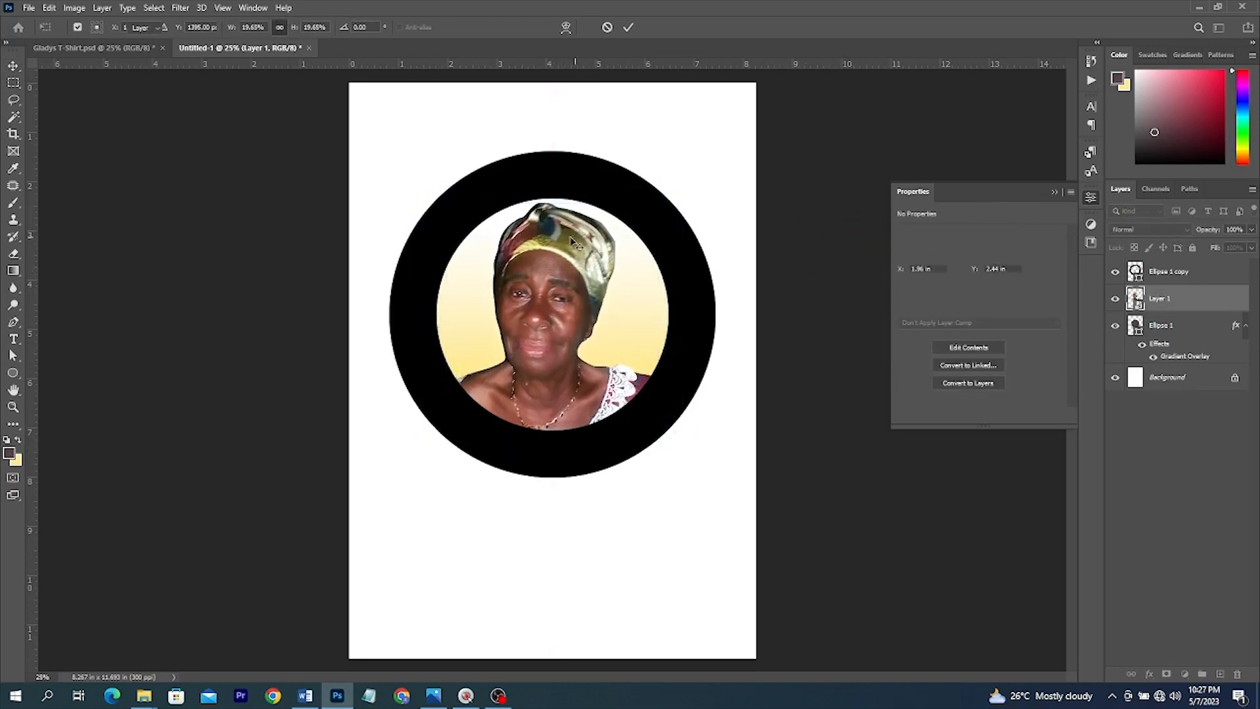
left_click(663, 205)
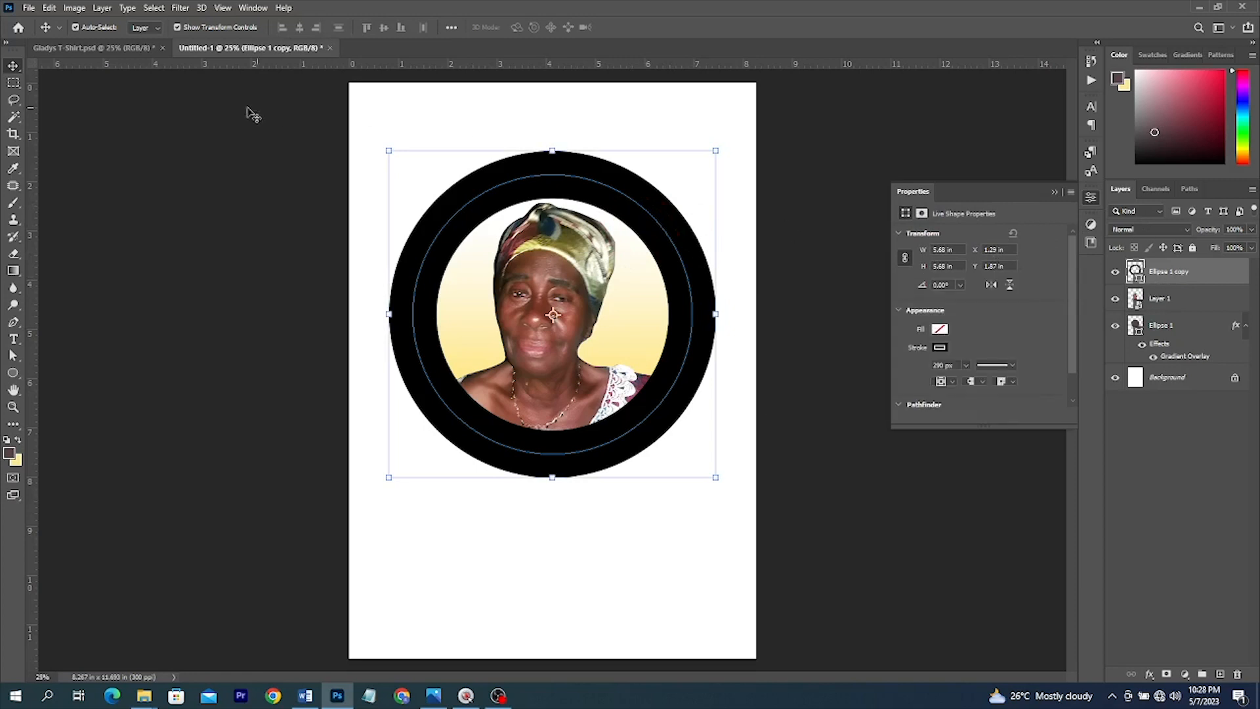
- Give the ring's stroke the orange gradient preset, bright orange at top to red-orange at bottom
left_click(15, 371)
left_click(201, 28)
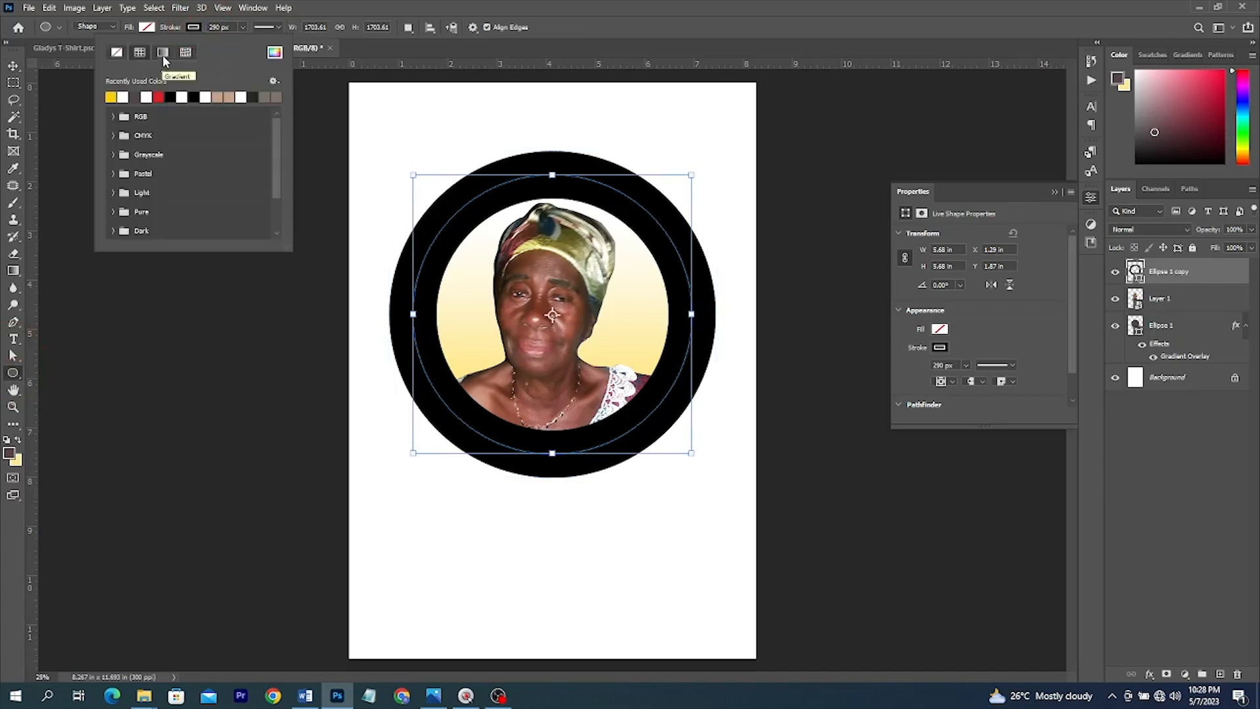
left_click(164, 57)
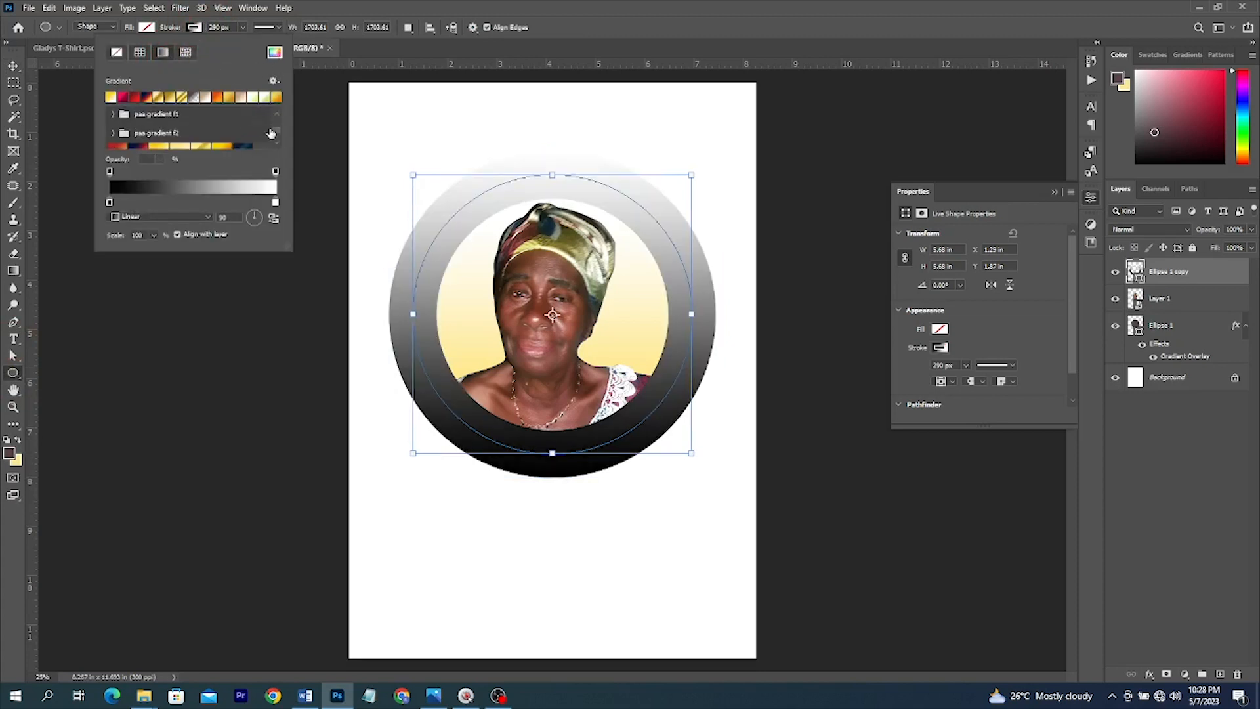
scroll(257, 149, "down", 3)
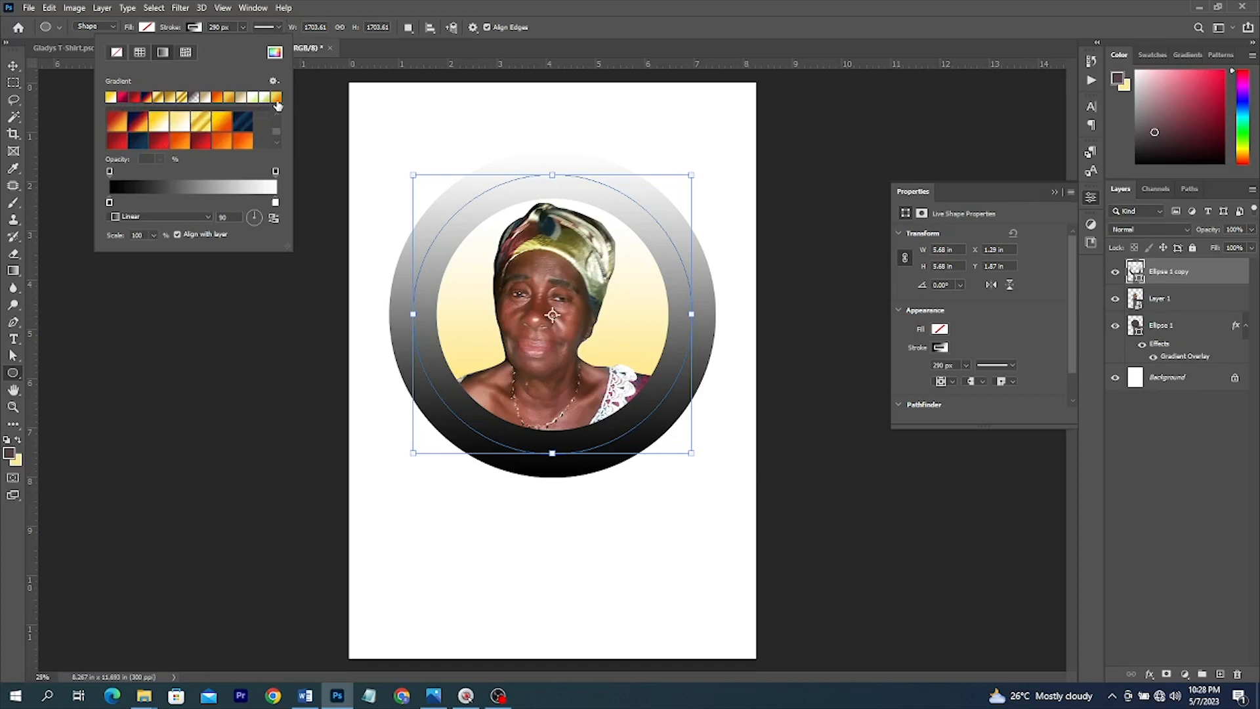
left_click(276, 99)
left_click(277, 143)
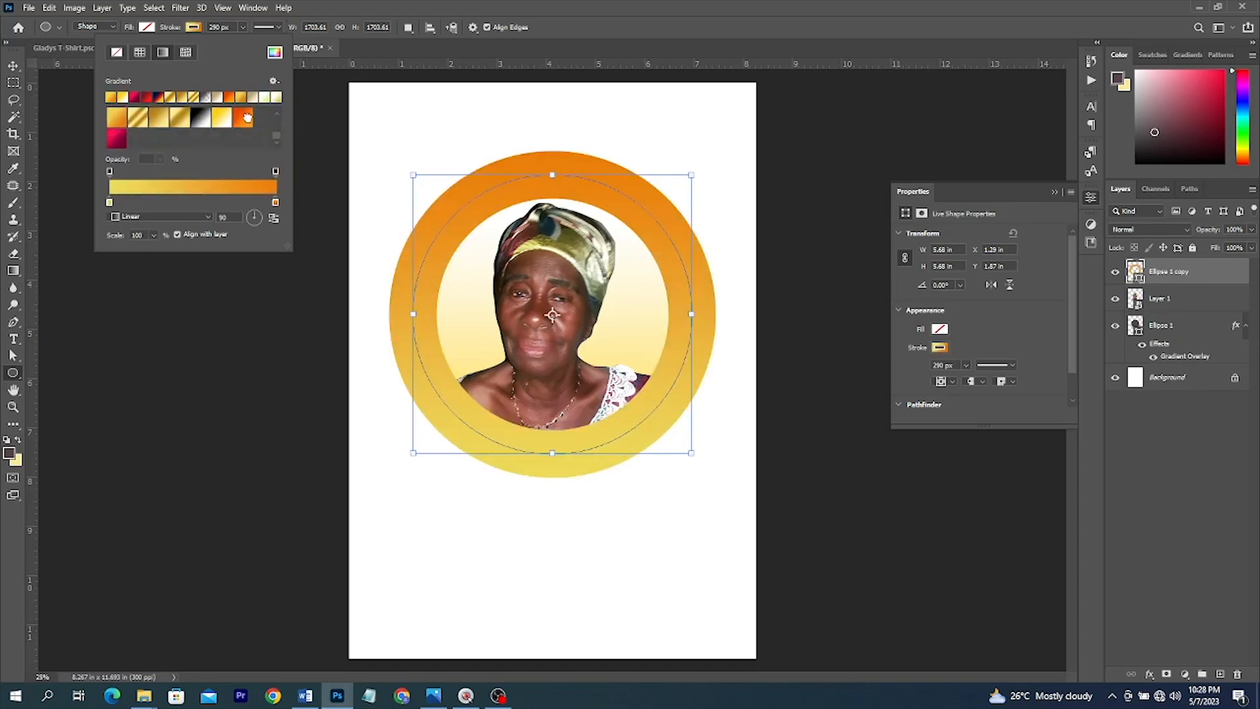
left_click(243, 119)
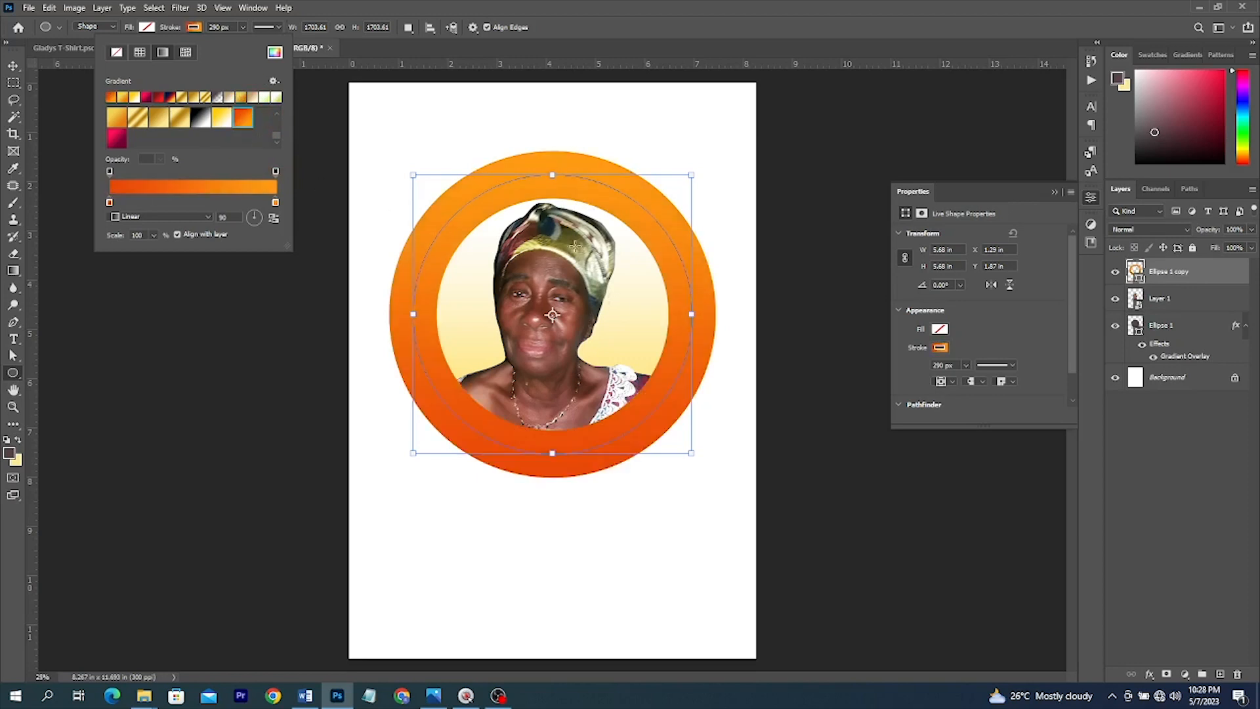
double_click(276, 203)
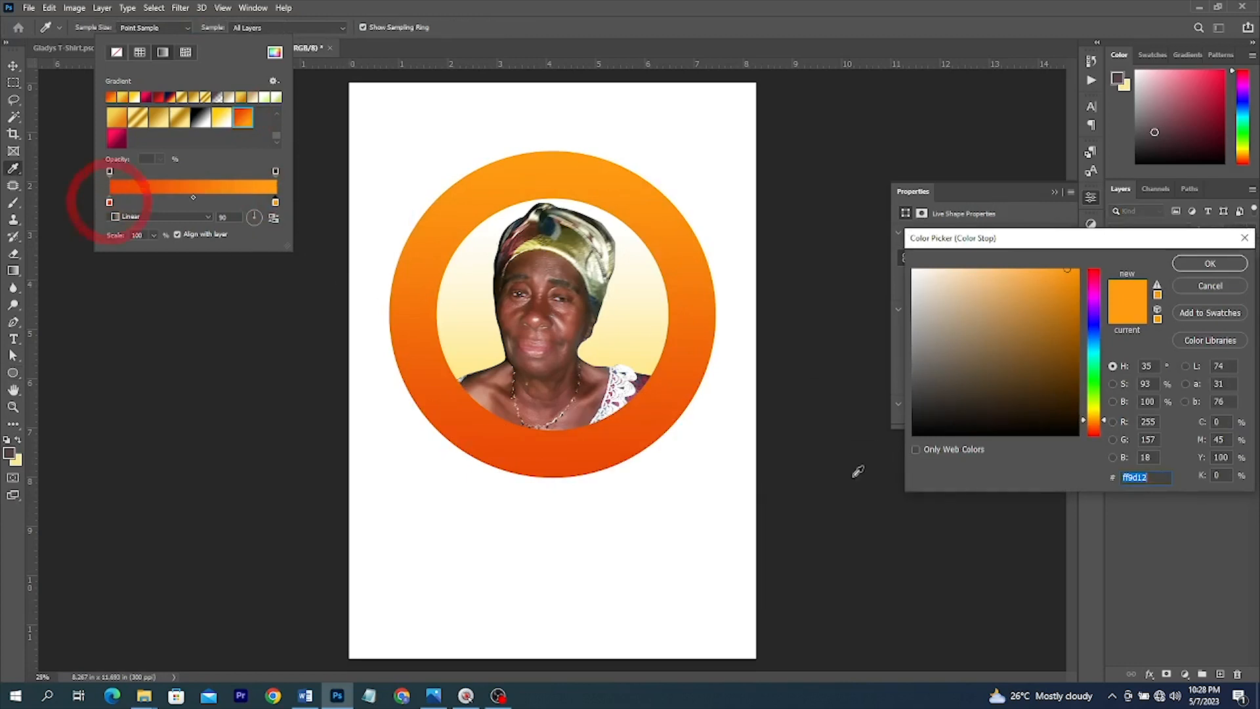
left_click(1213, 288)
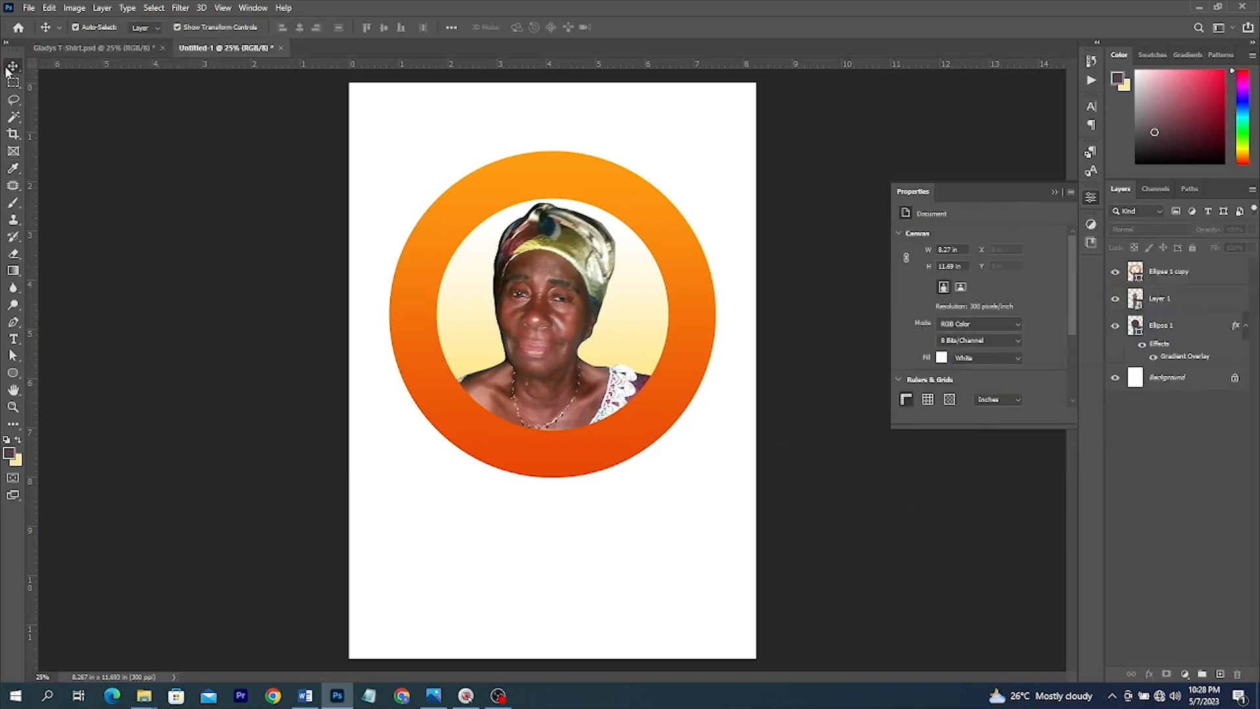
- After checking the Gladys T-Shirt reference, set the orange ring's stroke width to 230 px
left_click(90, 44)
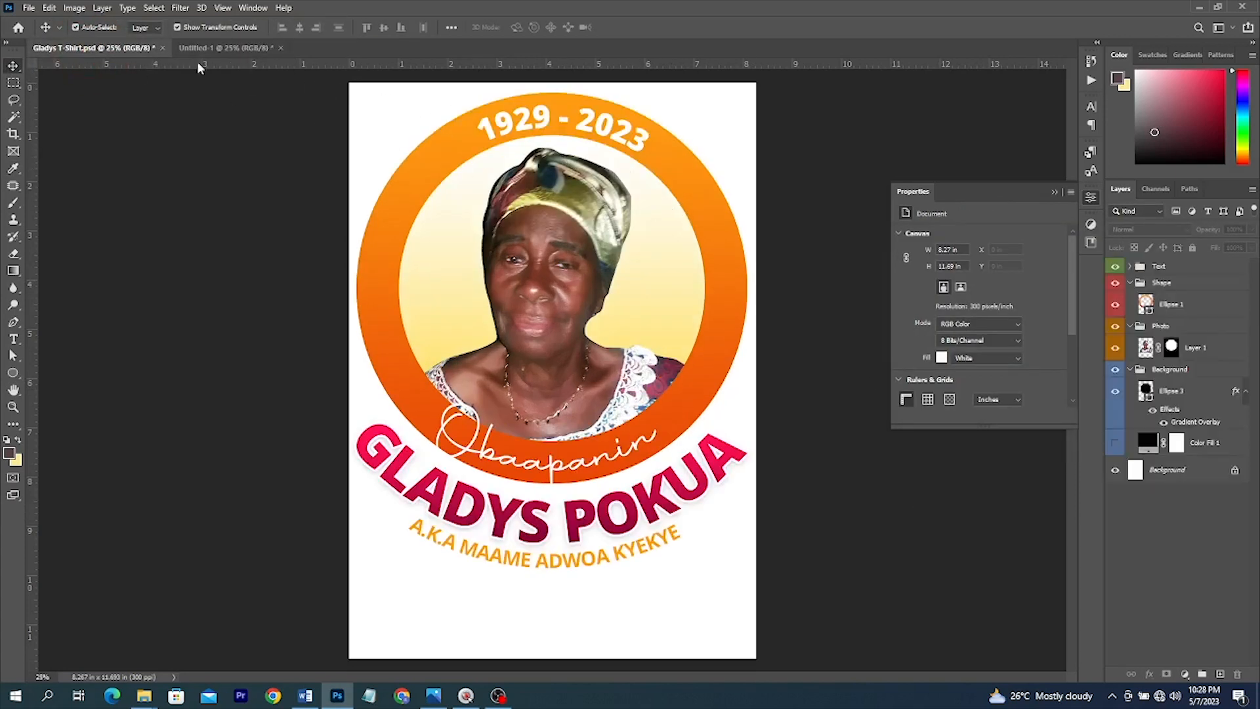
left_click(217, 58)
left_click(613, 176)
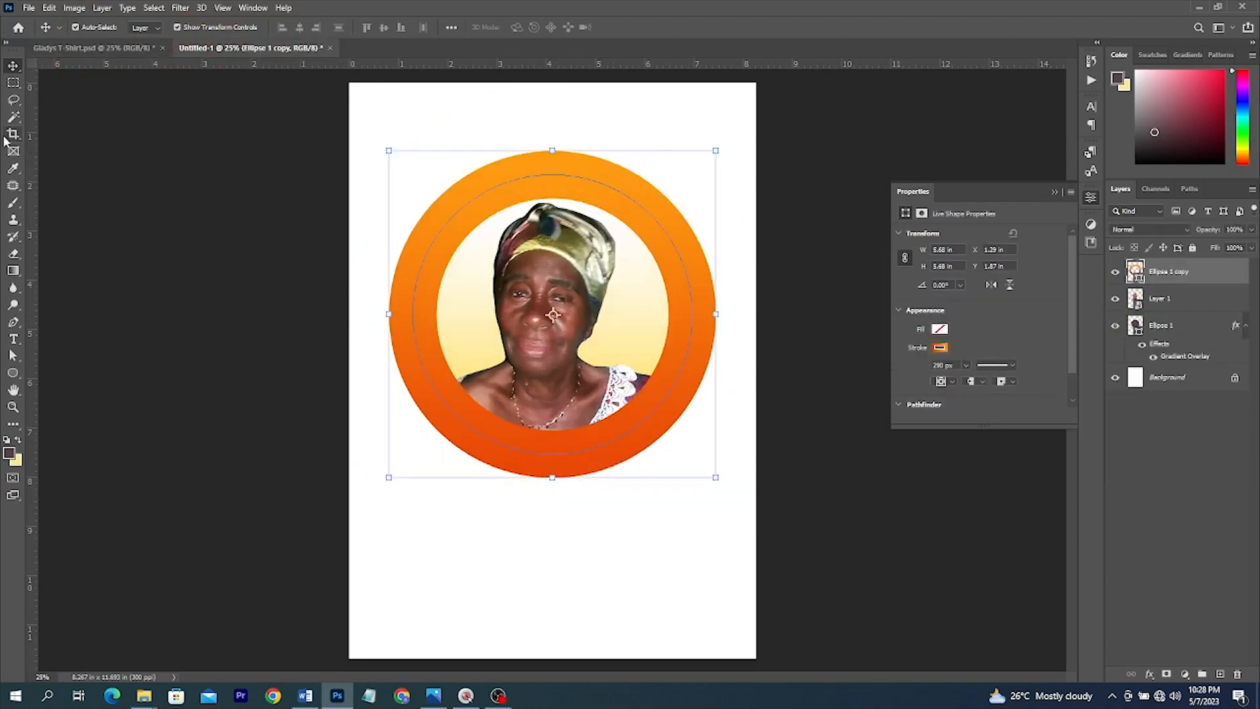
key("u")
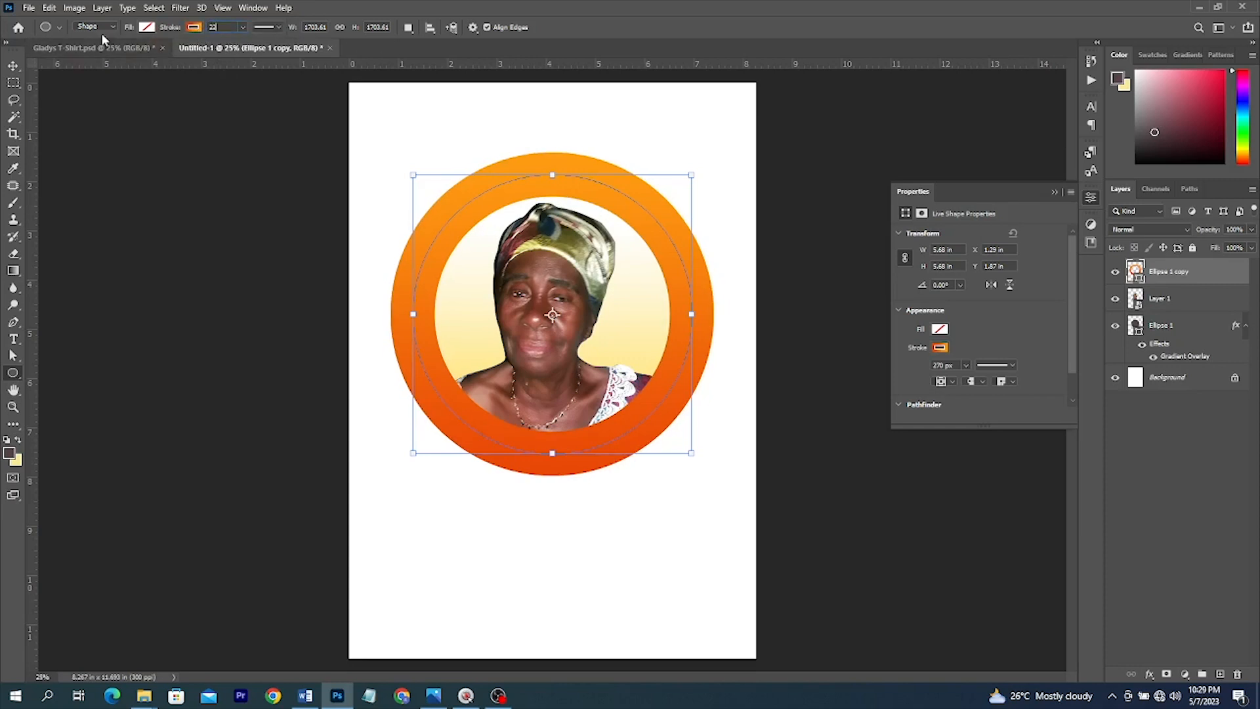
type("0")
key("Return")
key("v")
left_click(638, 302)
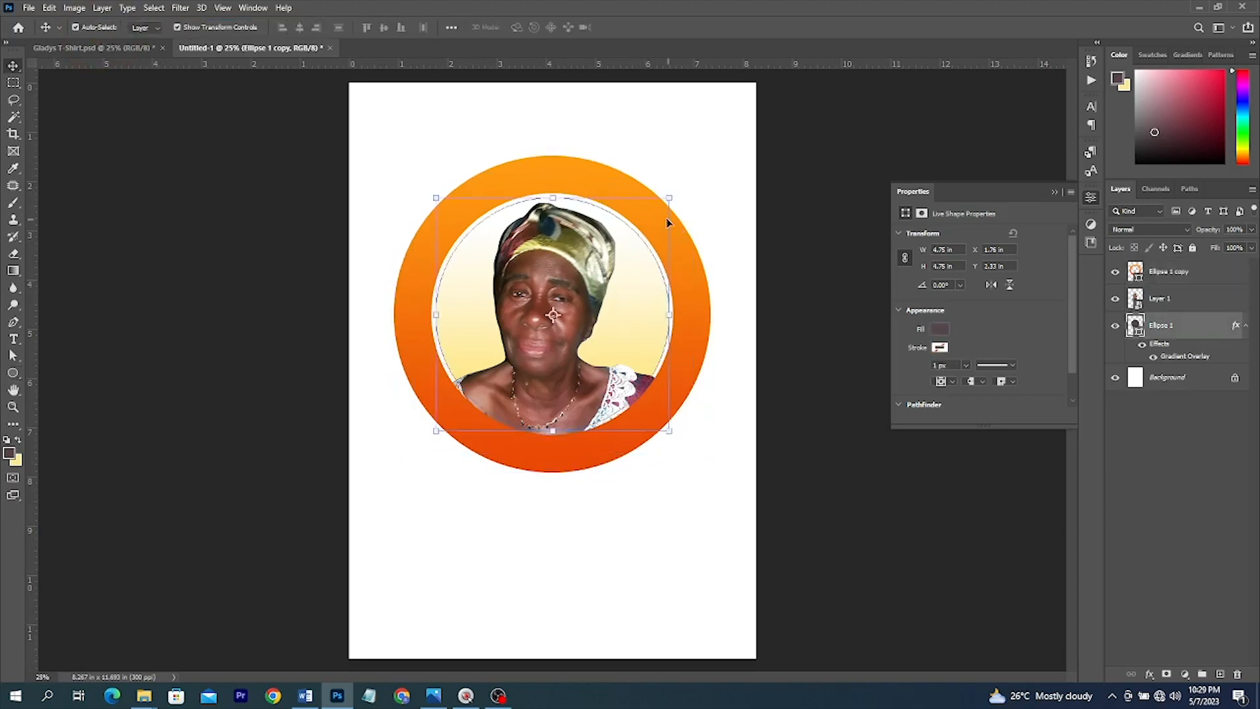
- Enlarge the gradient circle behind the portrait so it meets the orange ring
left_click_drag(676, 194, 683, 187)
left_click(711, 172)
scroll(451, 345, "up", 4)
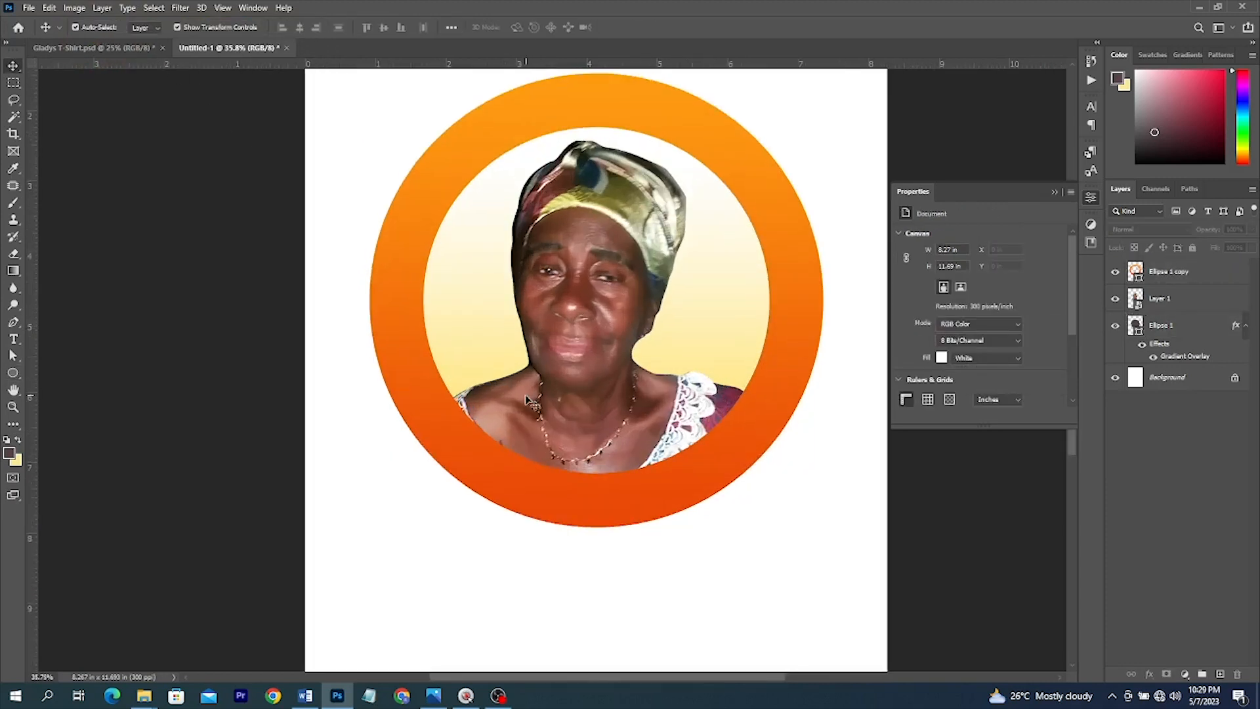
scroll(525, 396, "up", 1)
- Duplicate the orange ring and shrink the copy around its centre
left_click(658, 153)
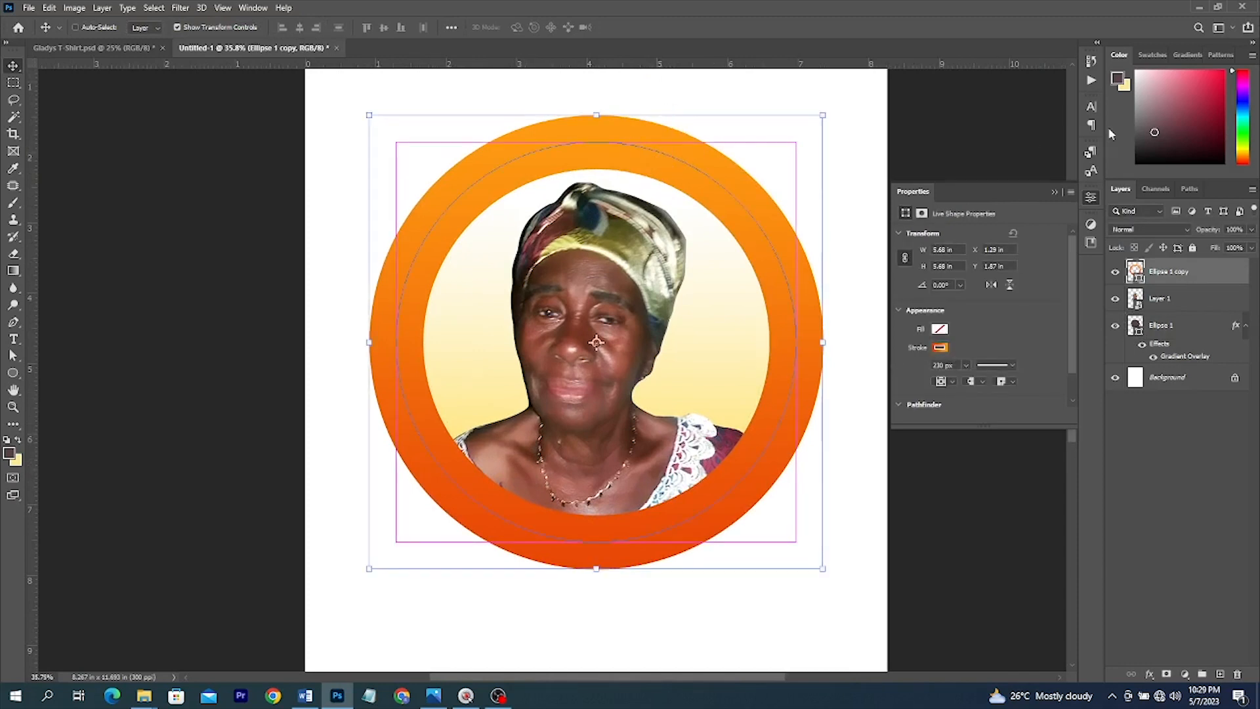
left_click_drag(1172, 289, 1221, 674)
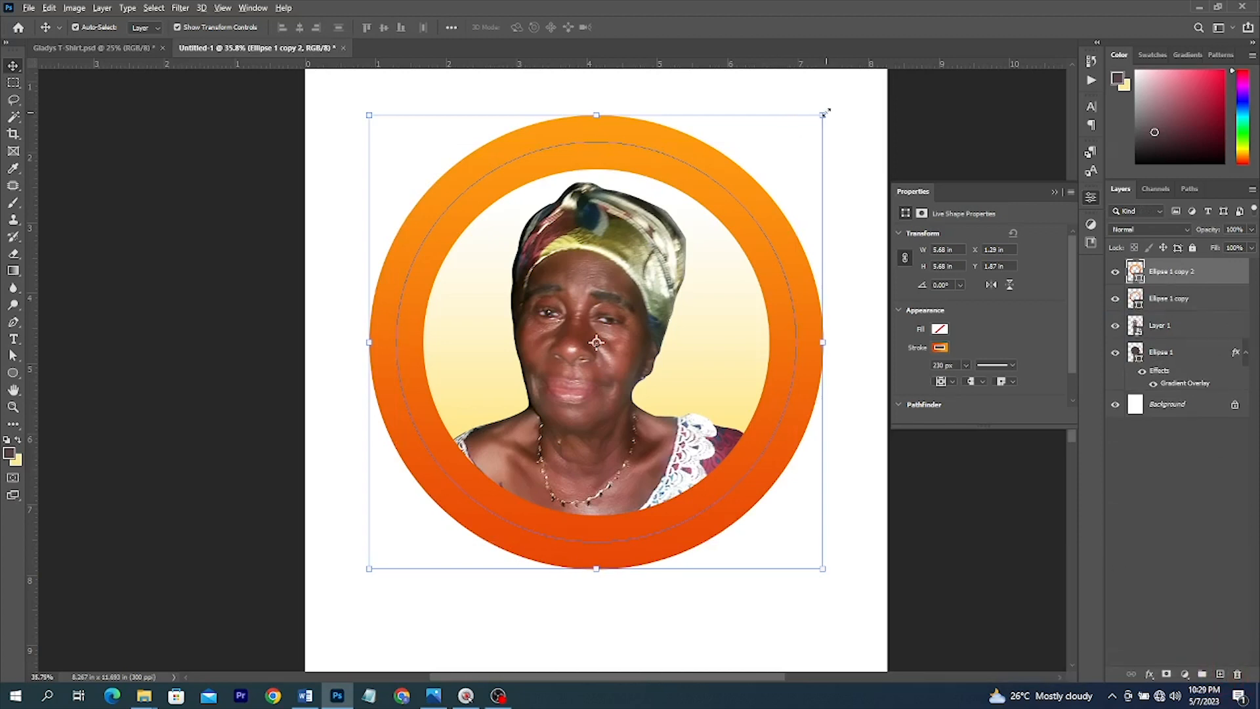
left_click_drag(824, 114, 796, 161)
key("Return")
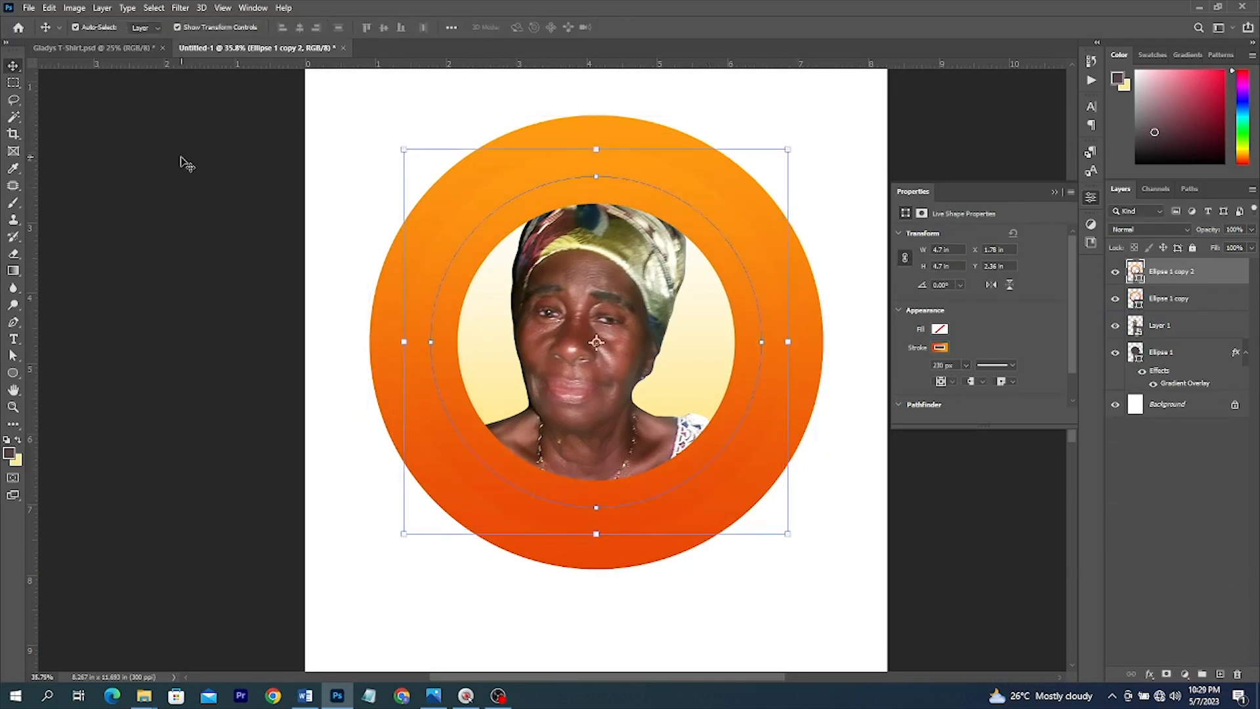
- Set the ring copy's stroke colour to No Color
left_click(13, 372)
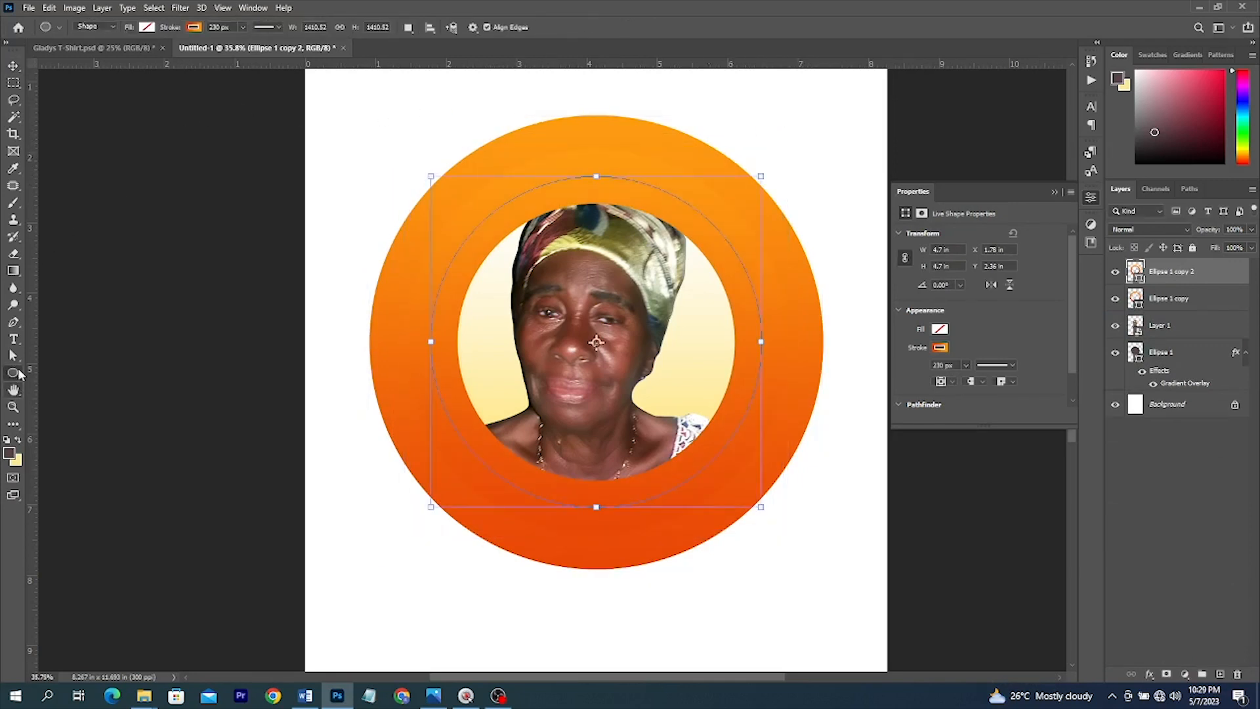
left_click(194, 28)
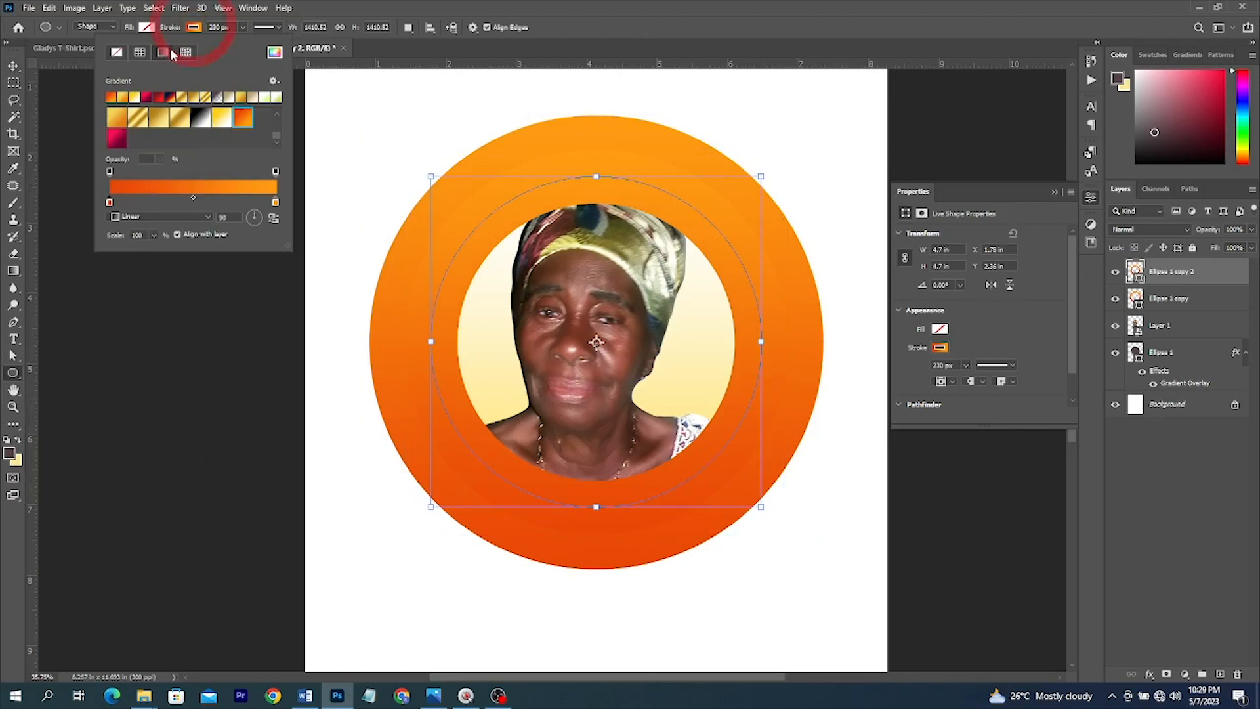
left_click(116, 53)
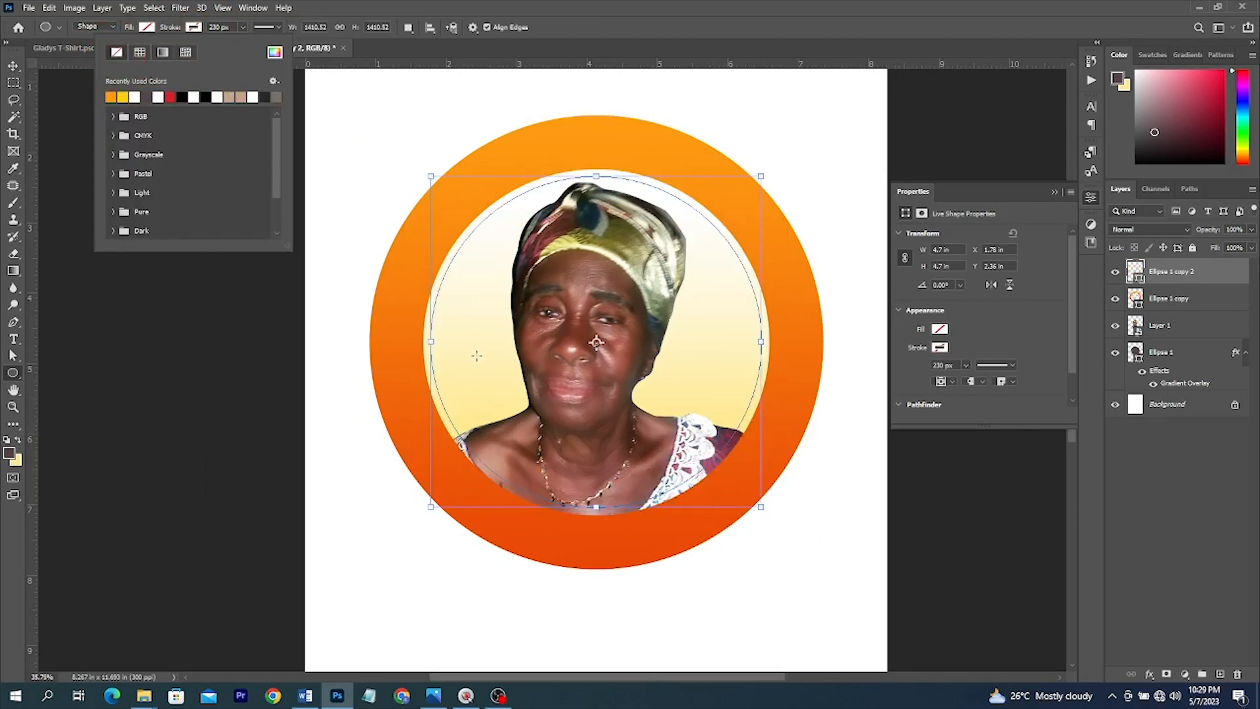
left_click(2, 337)
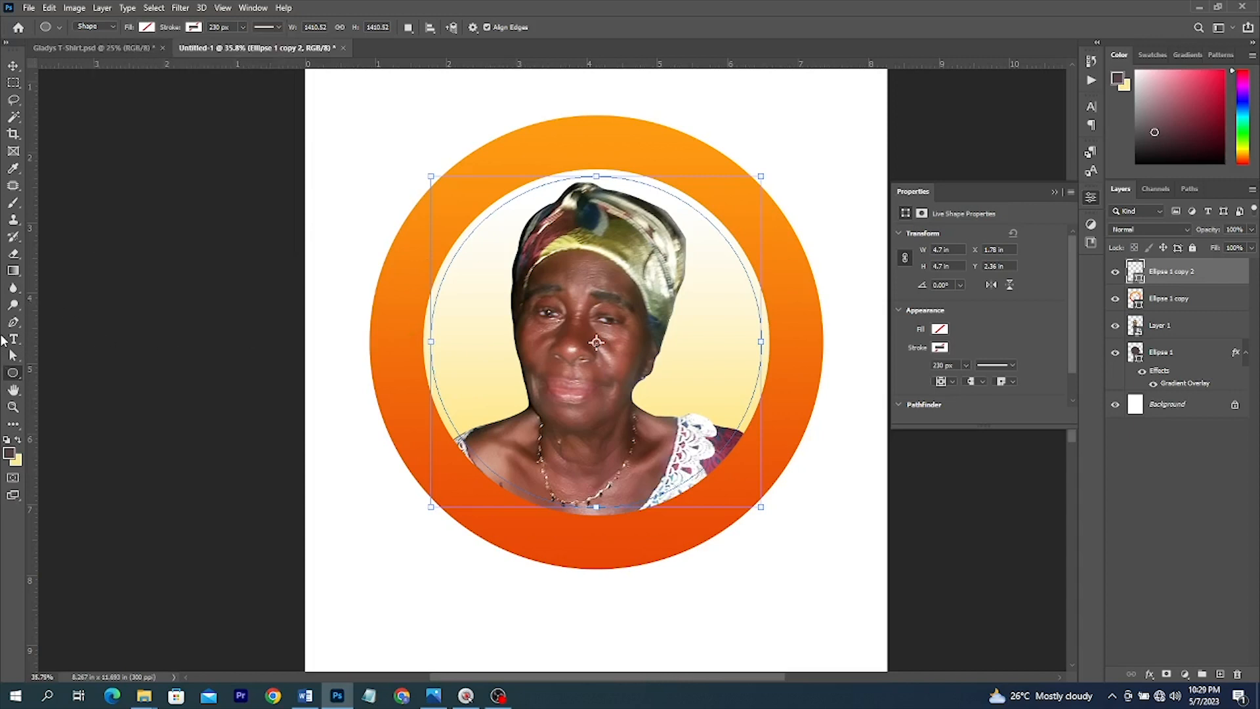
- Place the Obaapanin text on the ring copy's circular path
left_click(14, 339)
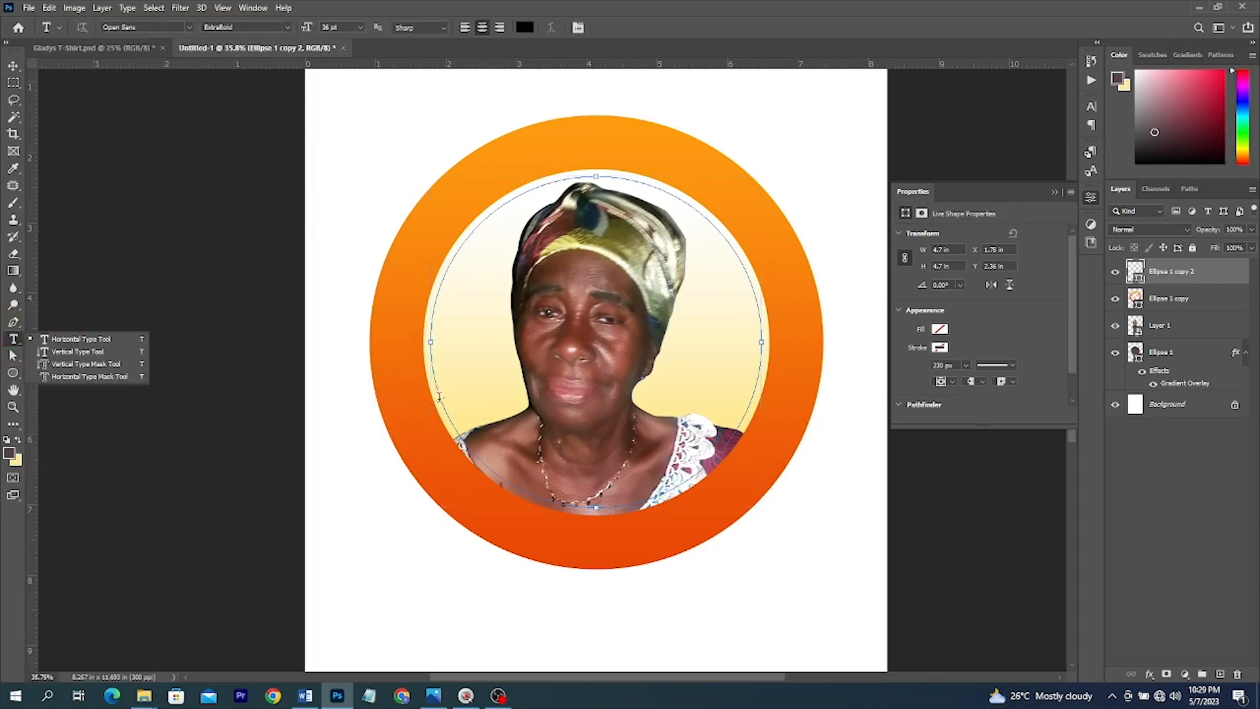
left_click(439, 396)
left_click(440, 394)
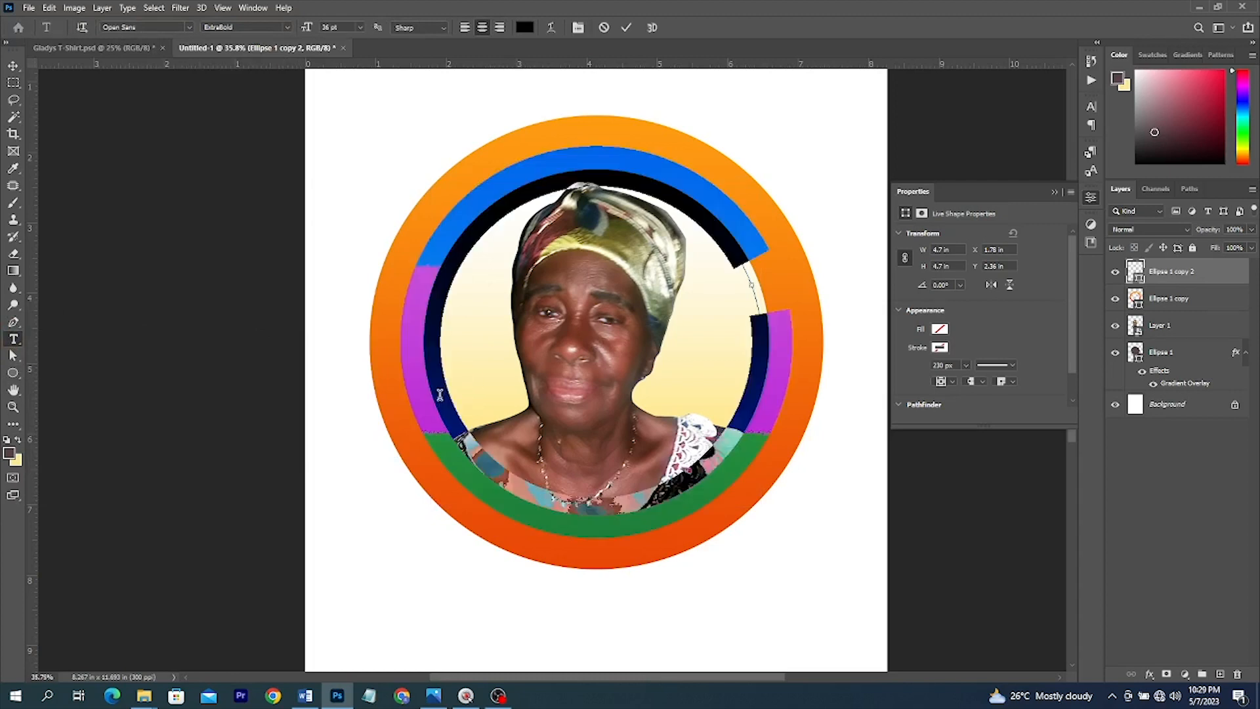
key("BackSpace")
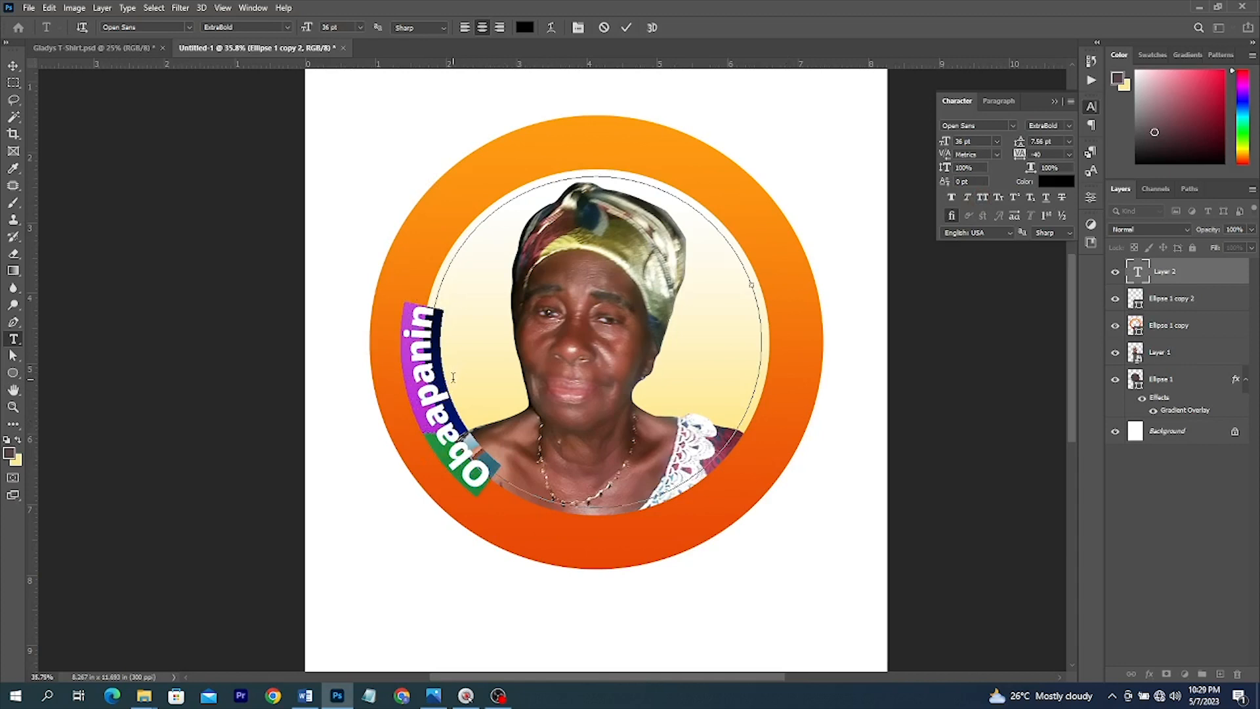
- Flip Obaapanin inside the circle and slide it to the bottom of the ring
key("ctrl")
left_click_drag(441, 386, 610, 458)
left_click_drag(515, 466, 608, 500)
left_click(608, 495)
key("ctrl+a")
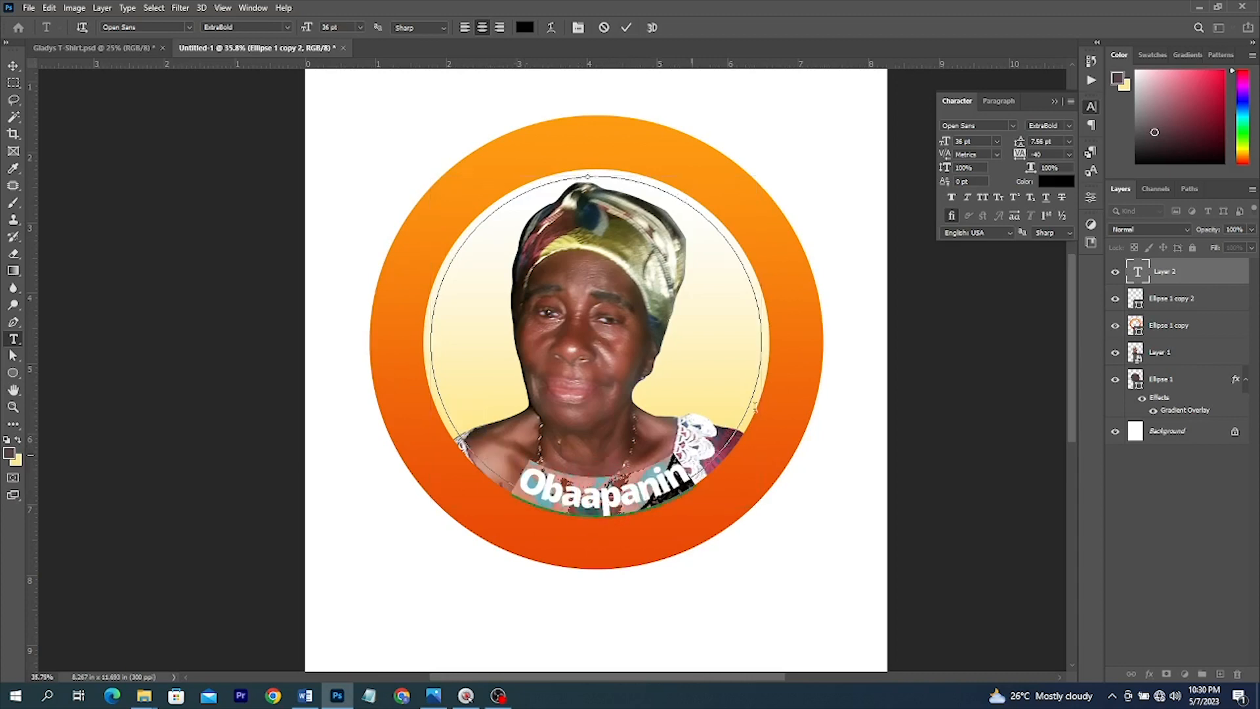
left_click(13, 66)
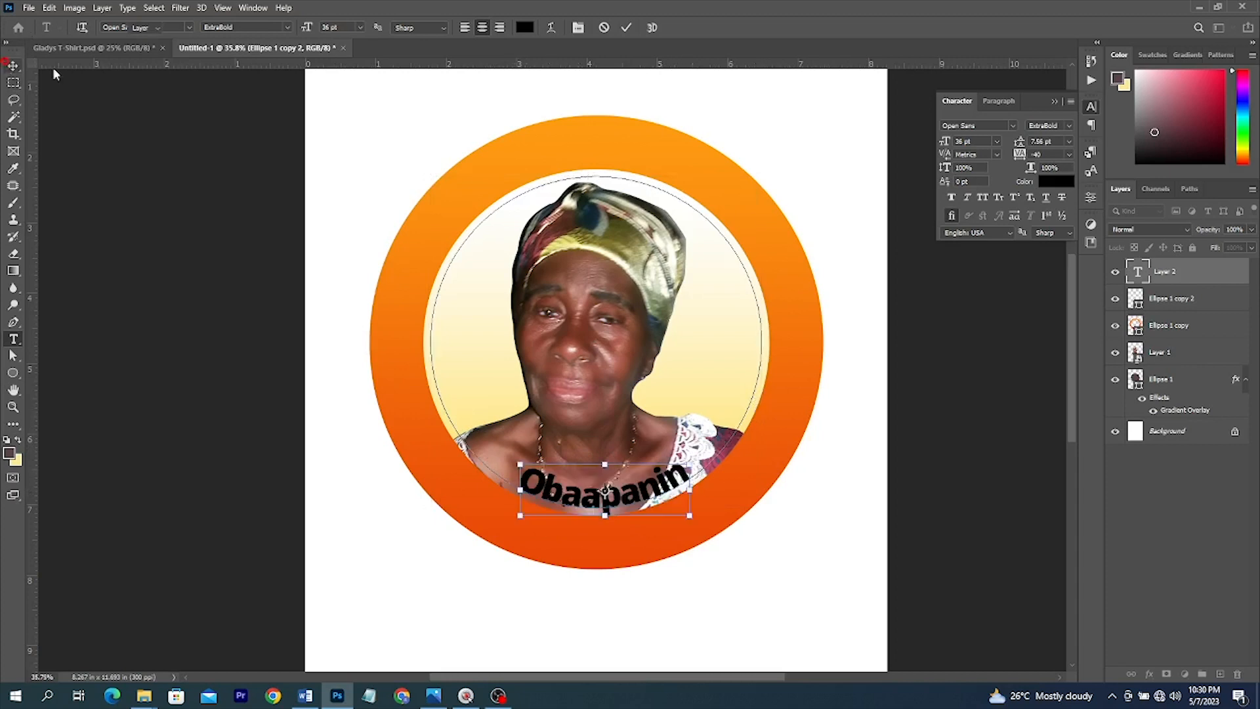
- Enlarge the text path with Free Transform so Obaapanin sits lower
key("ctrl+t")
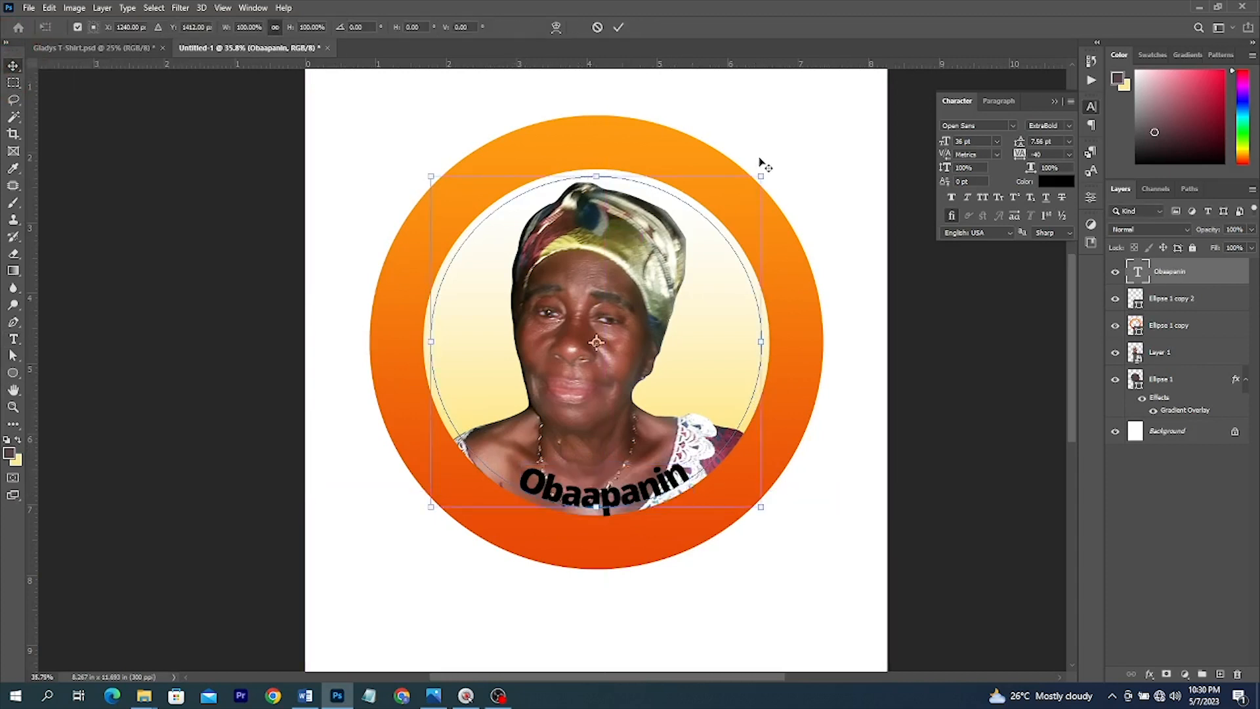
left_click_drag(759, 168, 787, 139)
key("Return")
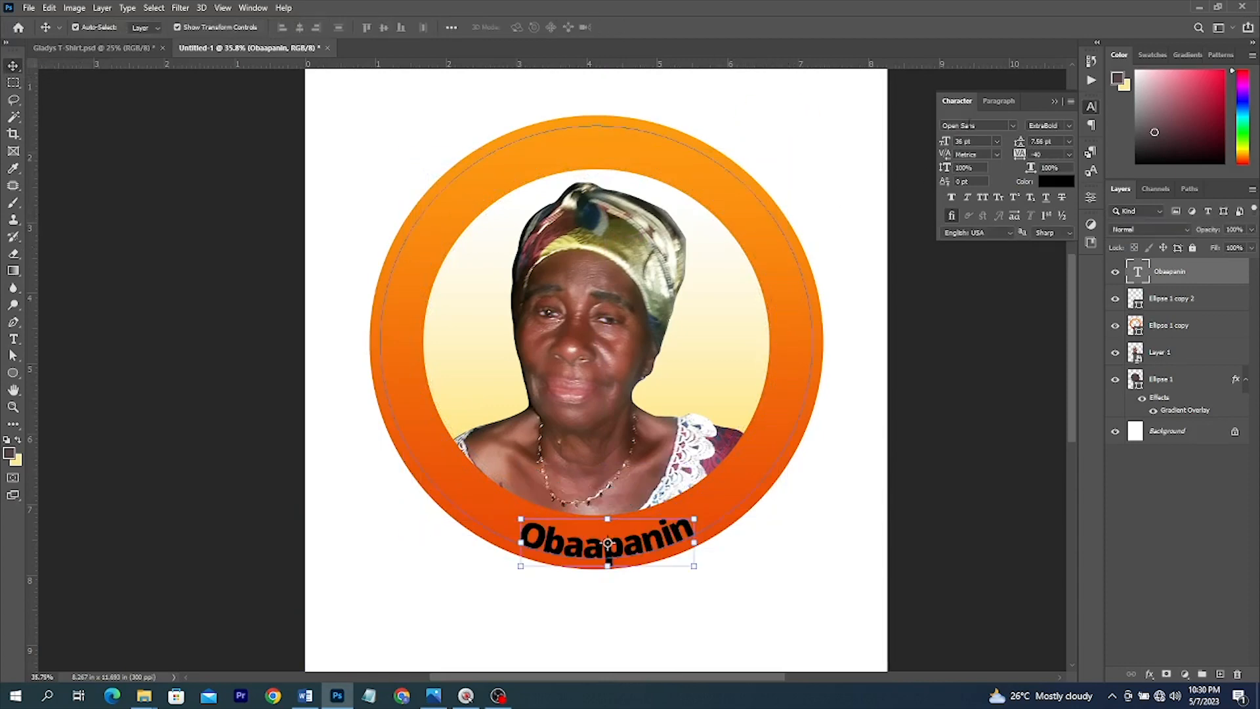
- Set Obaapanin in the Autography script font and scrub its size larger
left_click(1011, 125)
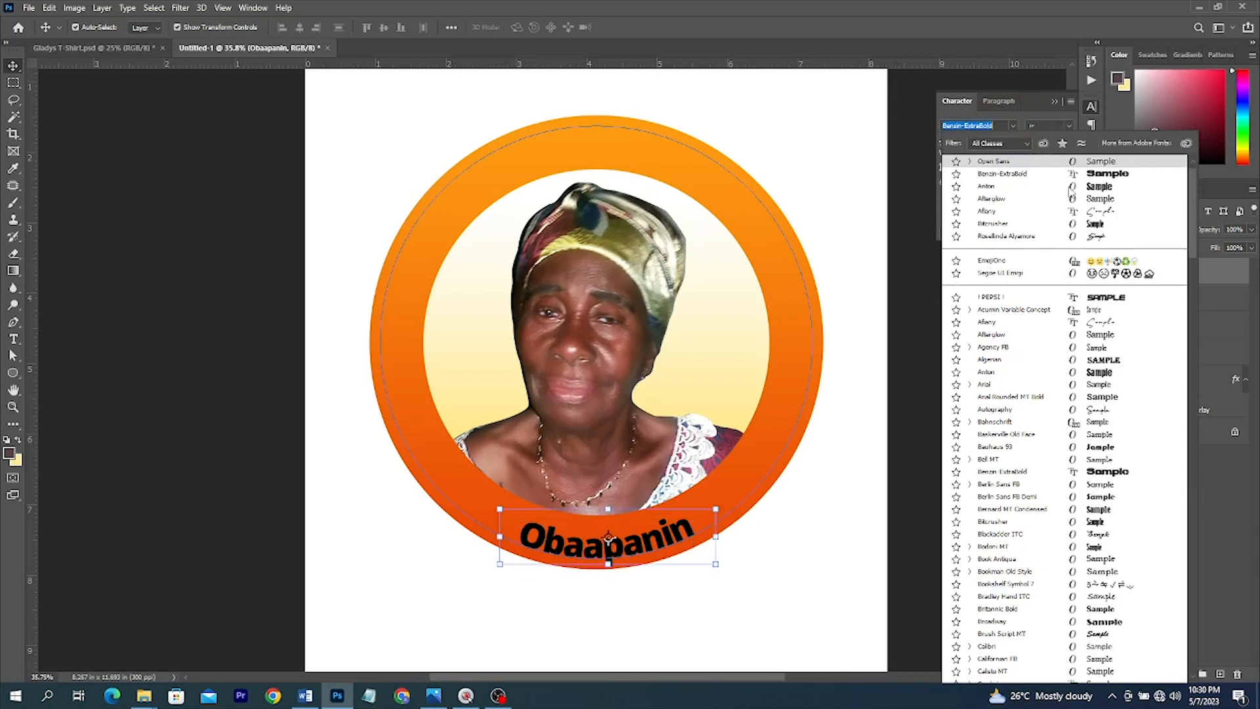
scroll(1079, 183, "up", 1)
left_click(994, 165)
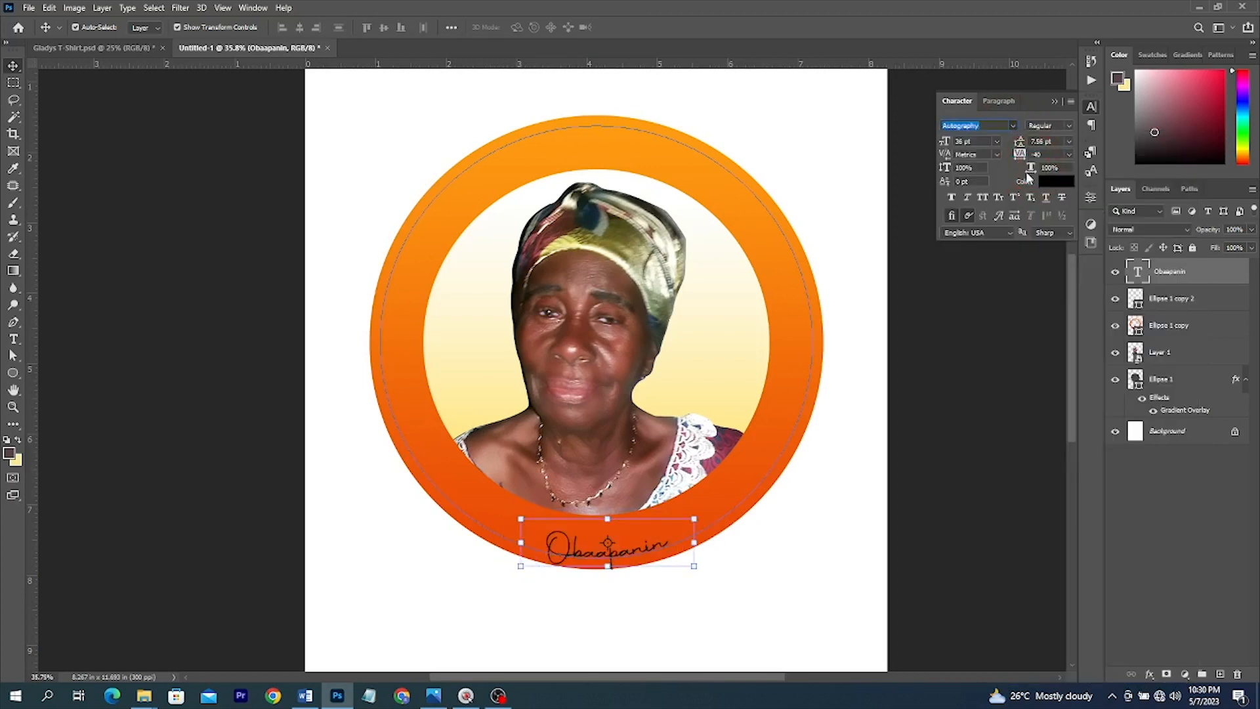
left_click_drag(945, 143, 958, 141)
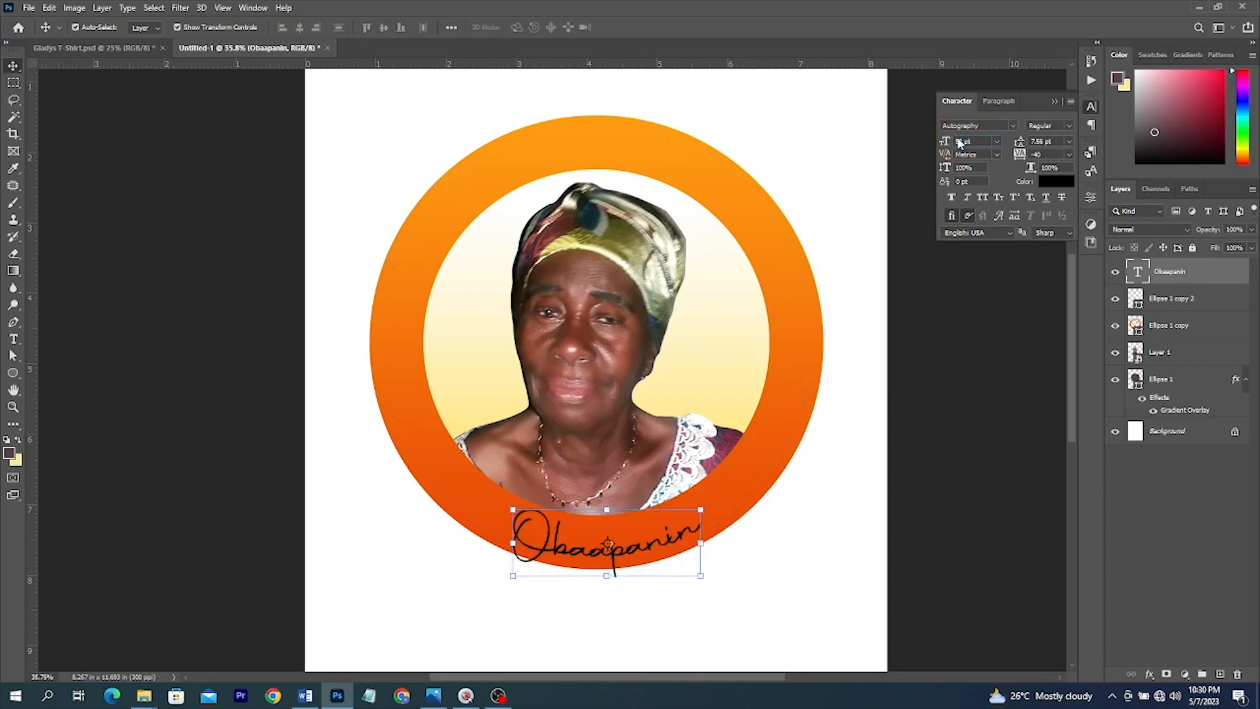
key("ctrl+t")
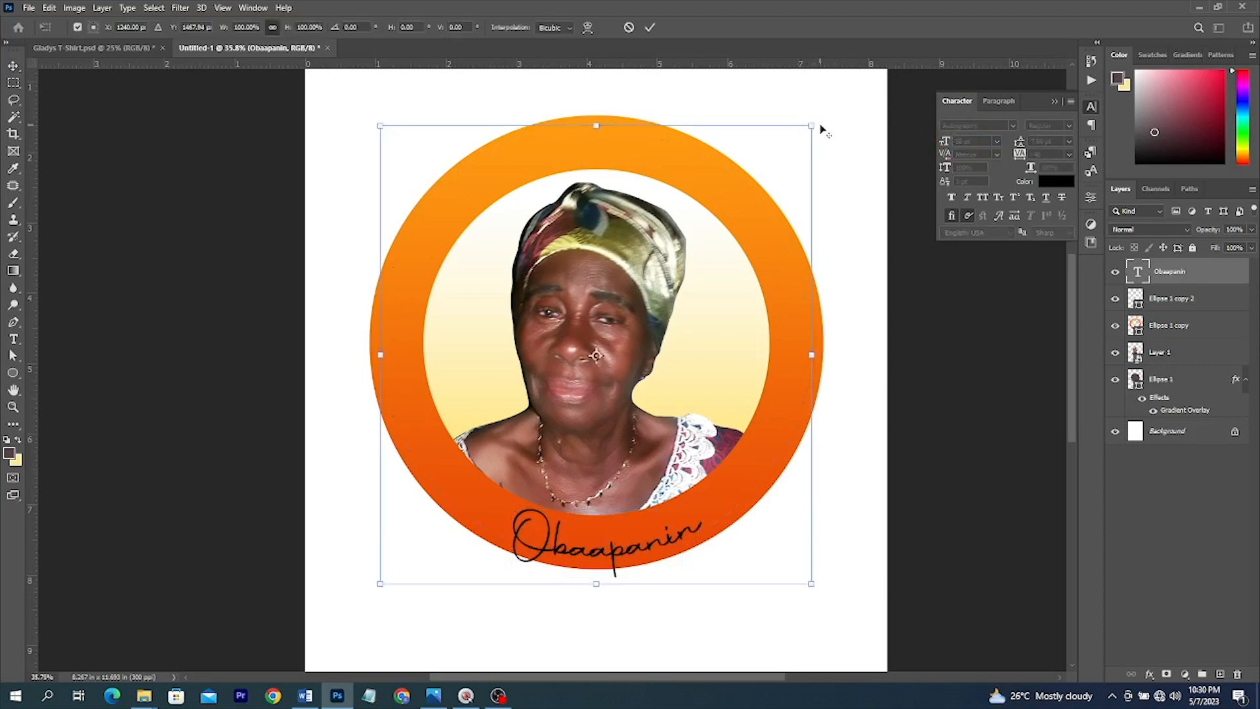
- Shrink the nickname slightly and duplicate the Ellipse 1 copy circle layer with Ctrl+J
left_click_drag(814, 128, 821, 116)
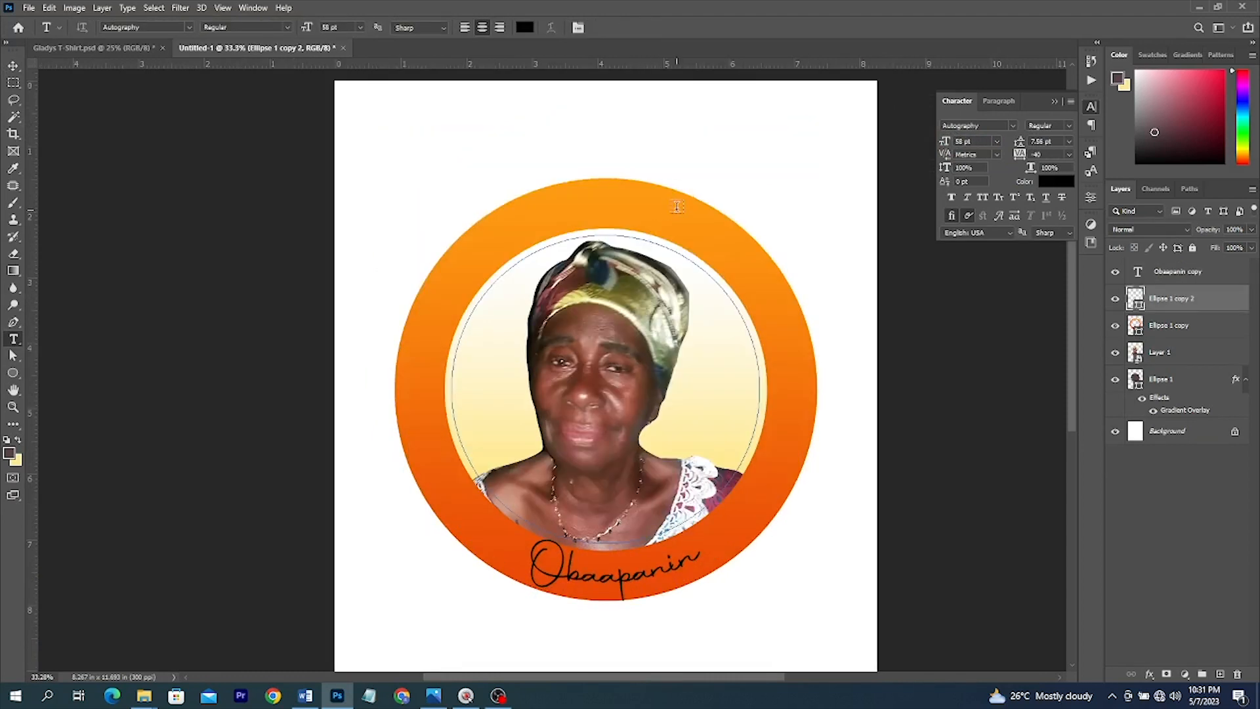
key("v")
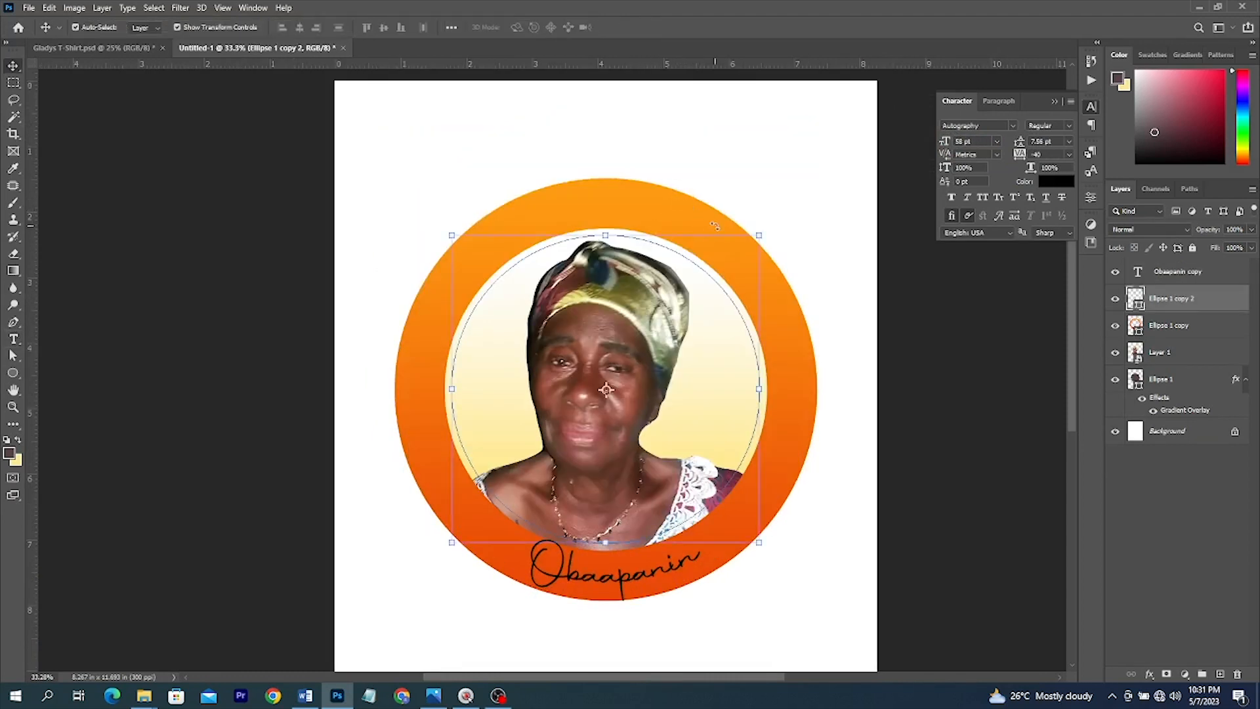
left_click(692, 203, "ctrl")
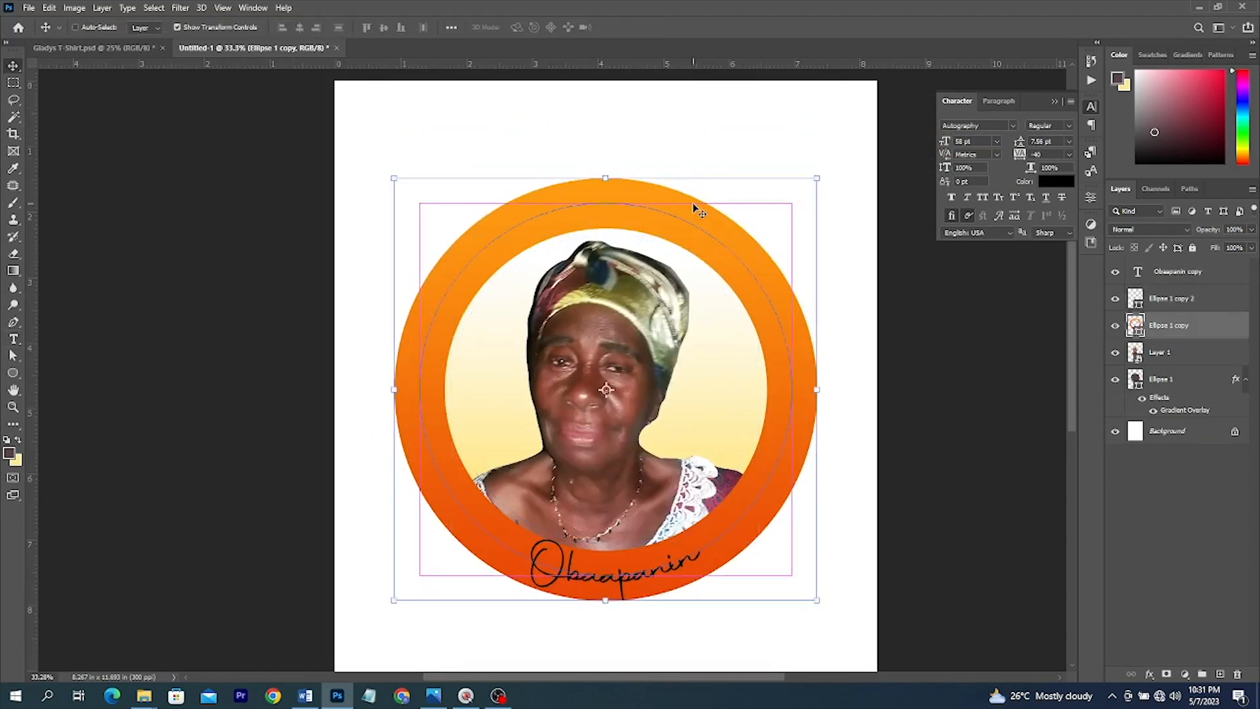
key("ctrl+j")
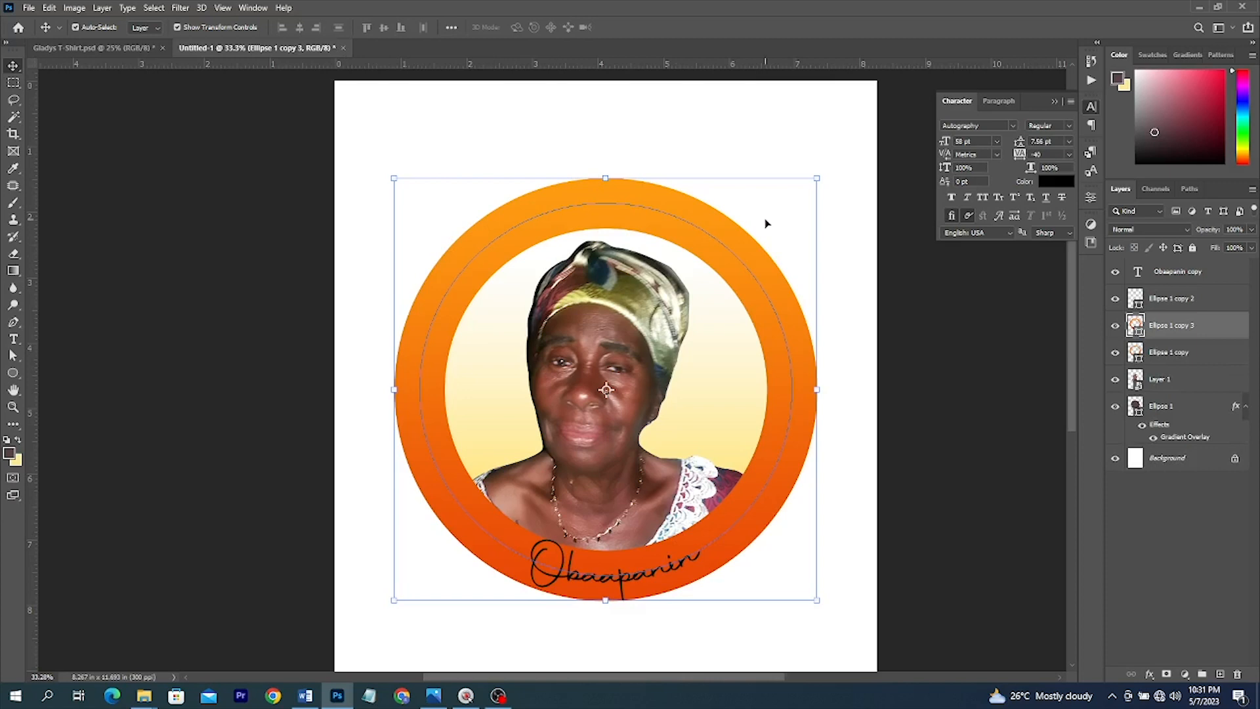
- Type 1929 - 2023 along the duplicated circle path
key("t")
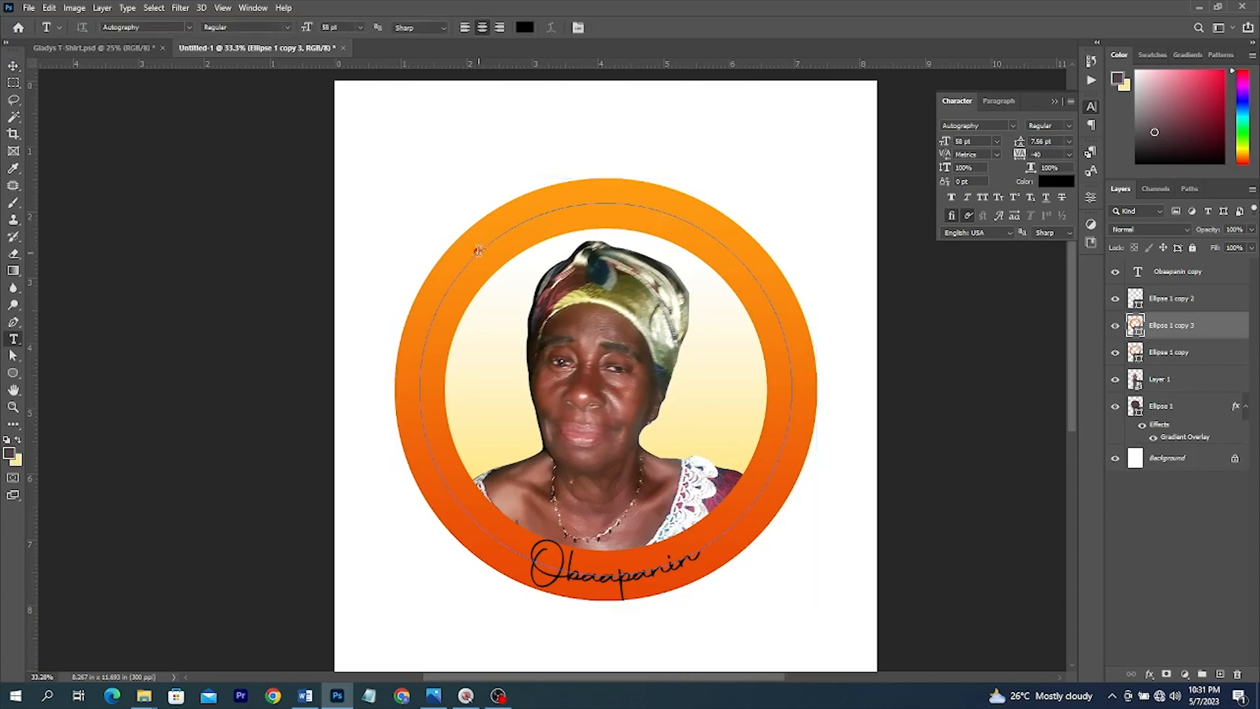
left_click(478, 250)
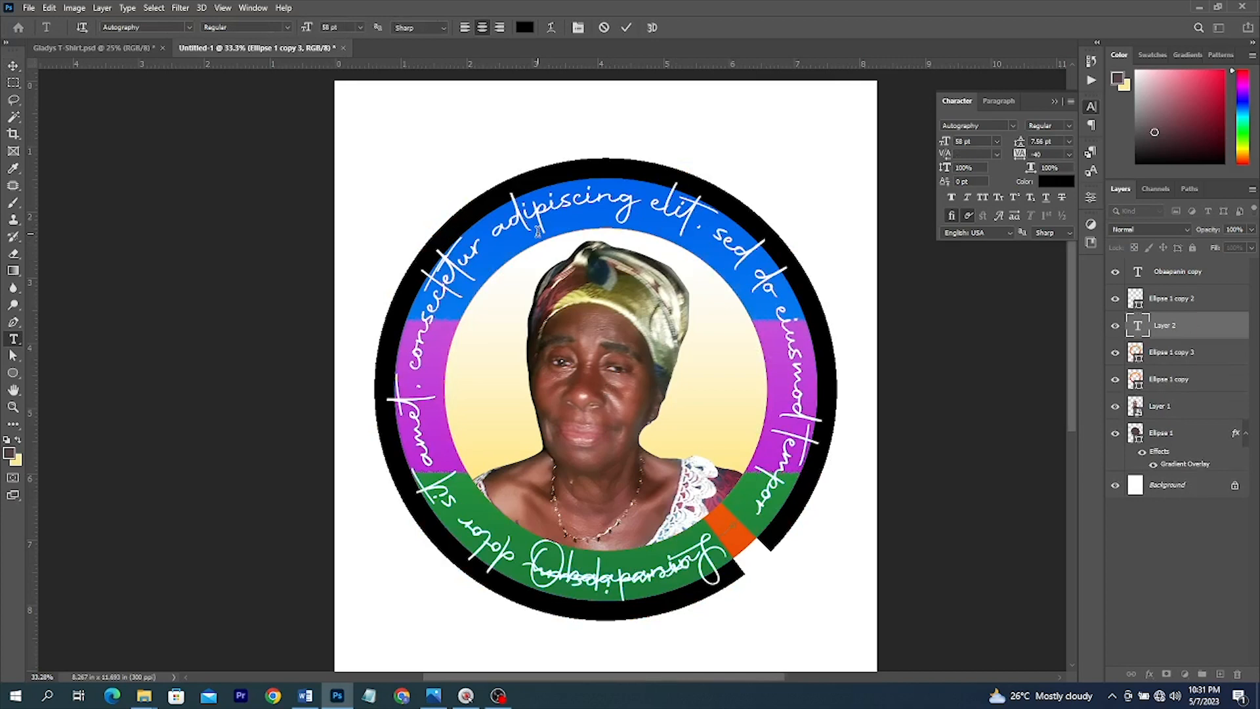
type("192")
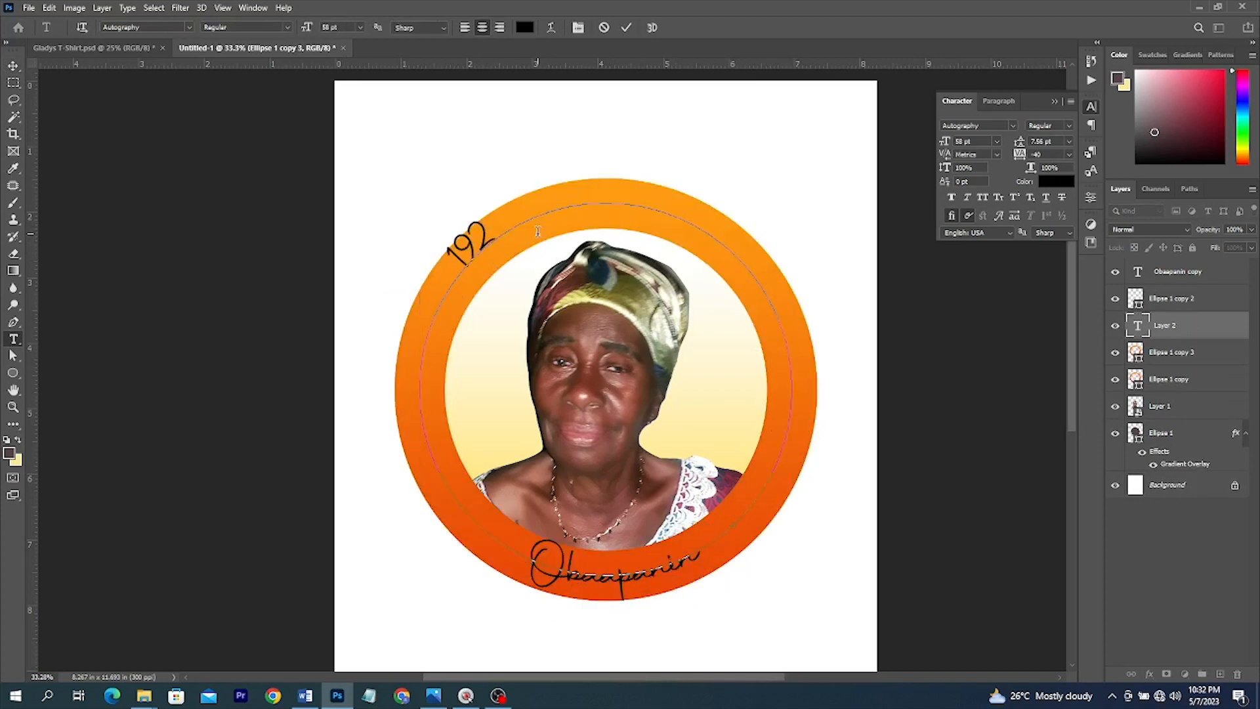
type("9 - 2023")
key("ctrl+Return")
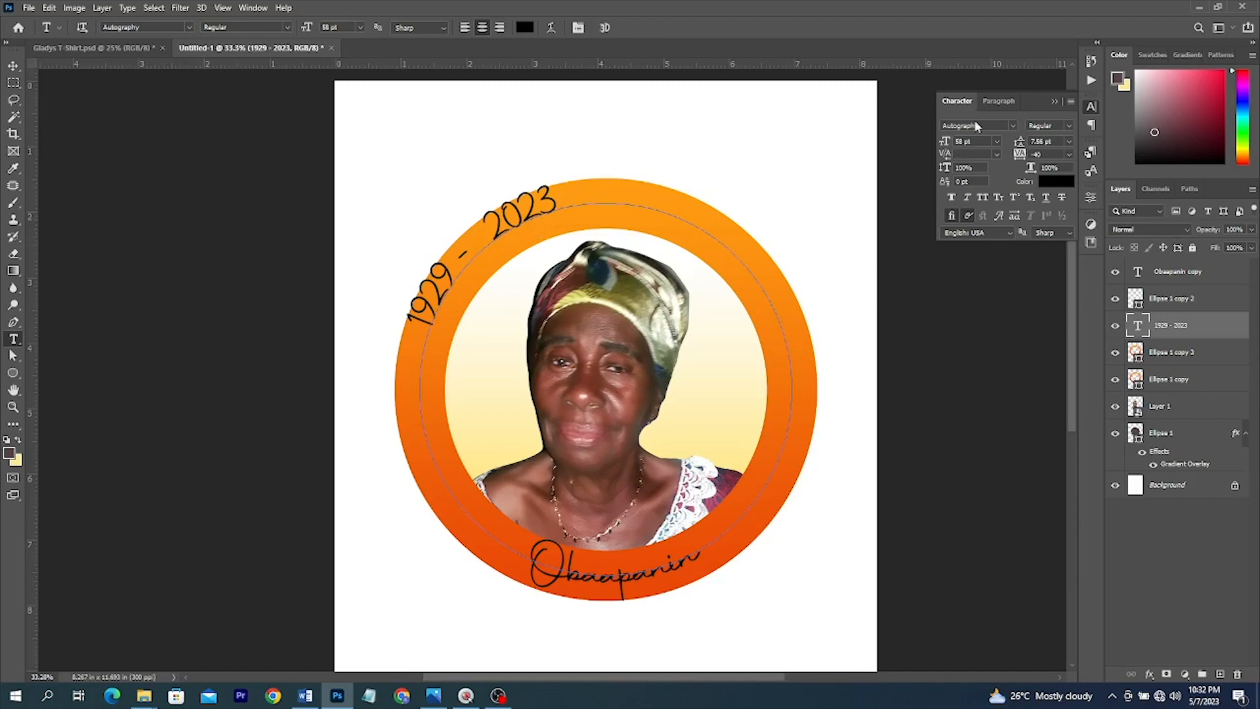
- Set the date text in Benzin-ExtraBold at size 20
left_click(1013, 125)
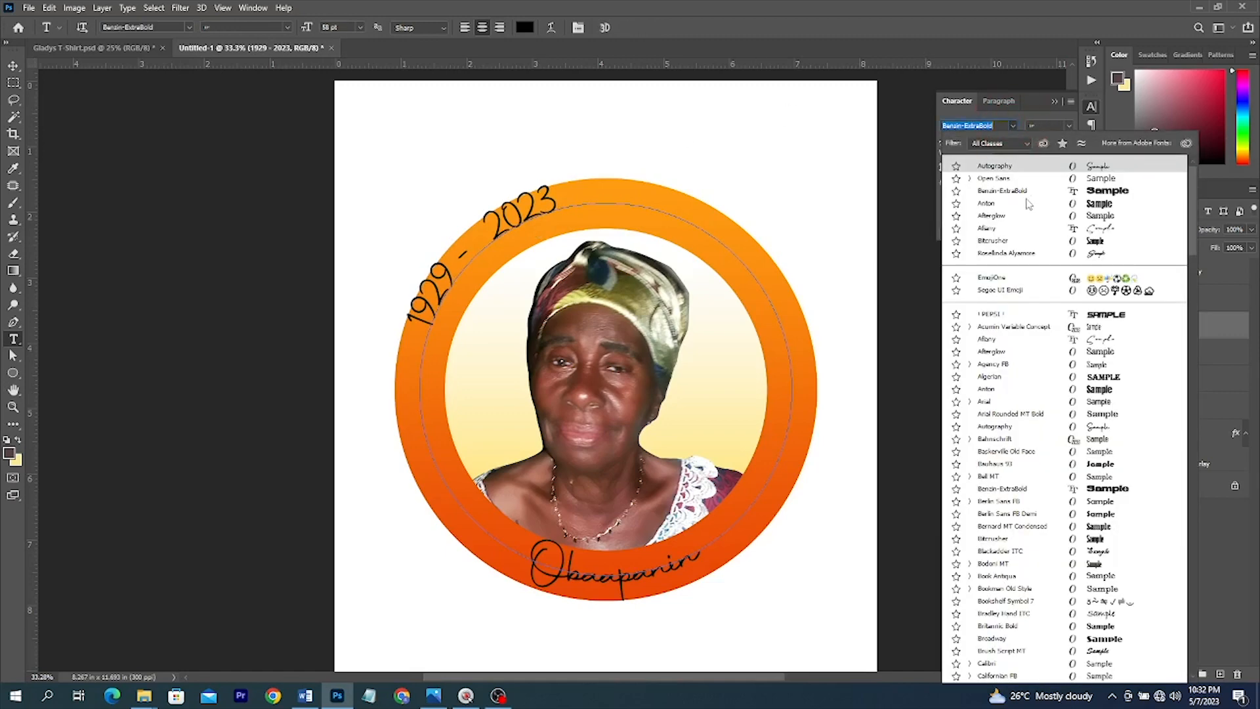
left_click(1026, 193)
left_click(945, 141)
type("20.")
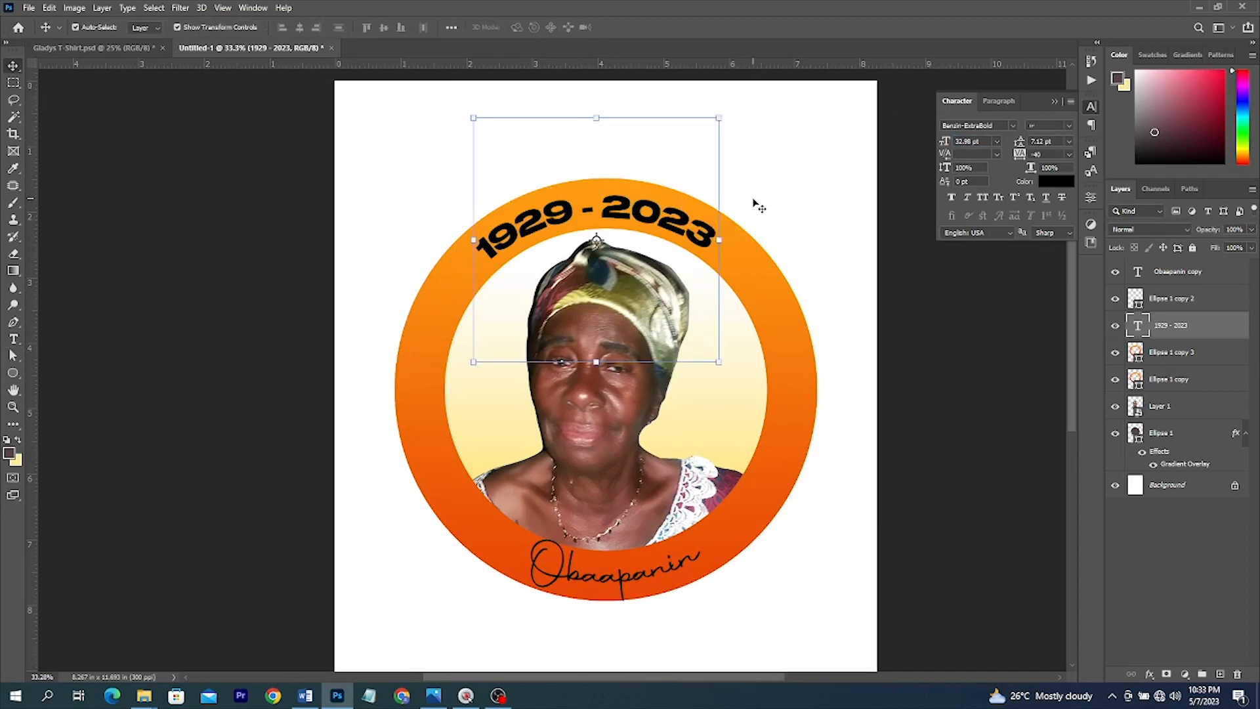
- Turn the Obaapanin text white, fit the page, and view the Gladys T-Shirt reference
left_click(659, 569)
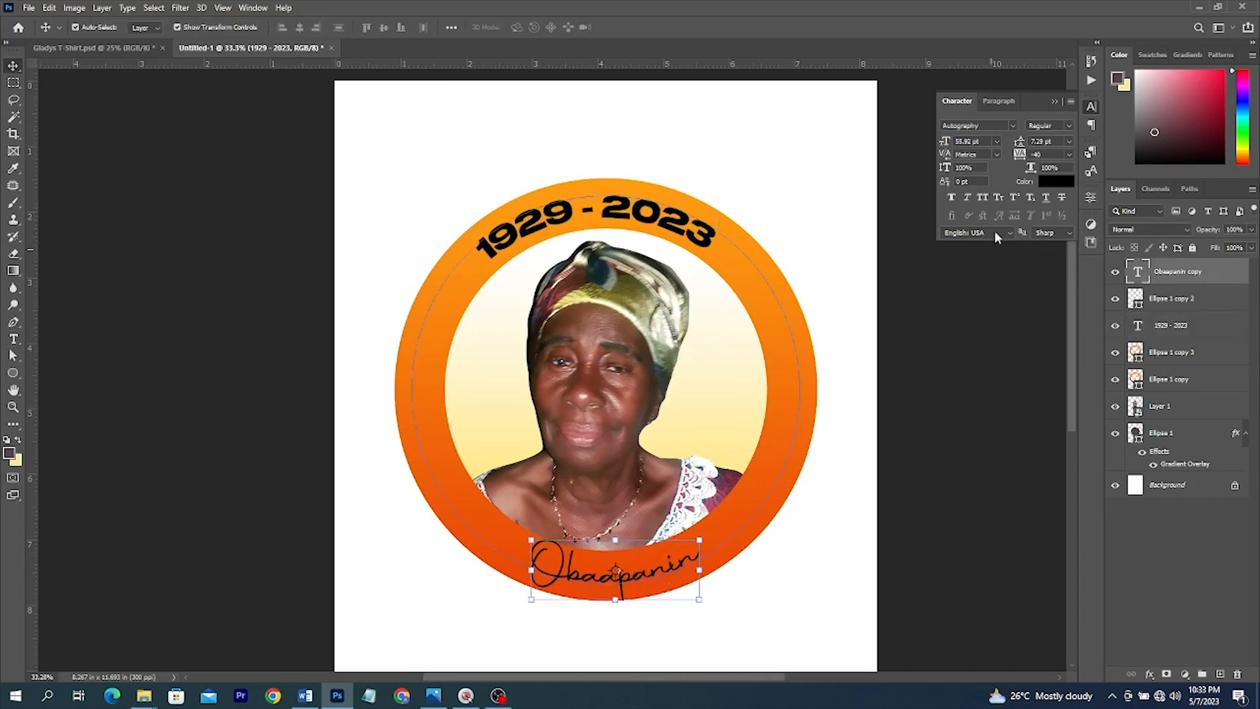
left_click(1056, 181)
left_click(807, 191)
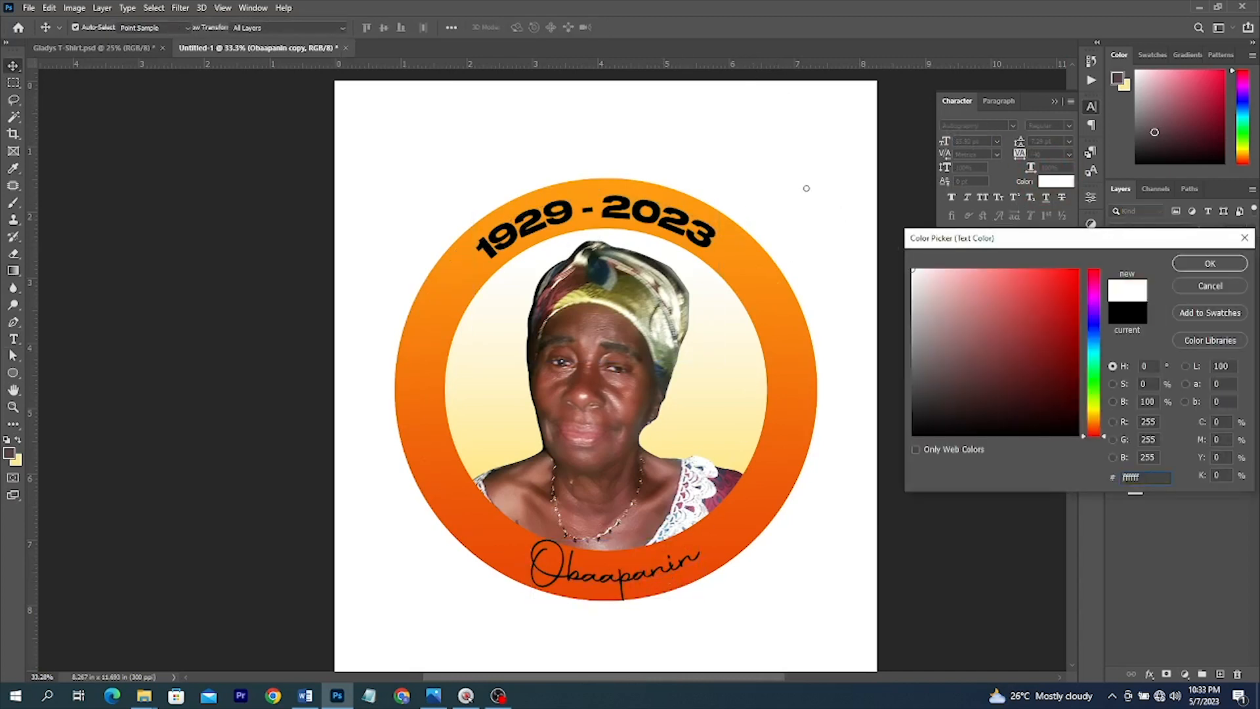
left_click(1206, 261)
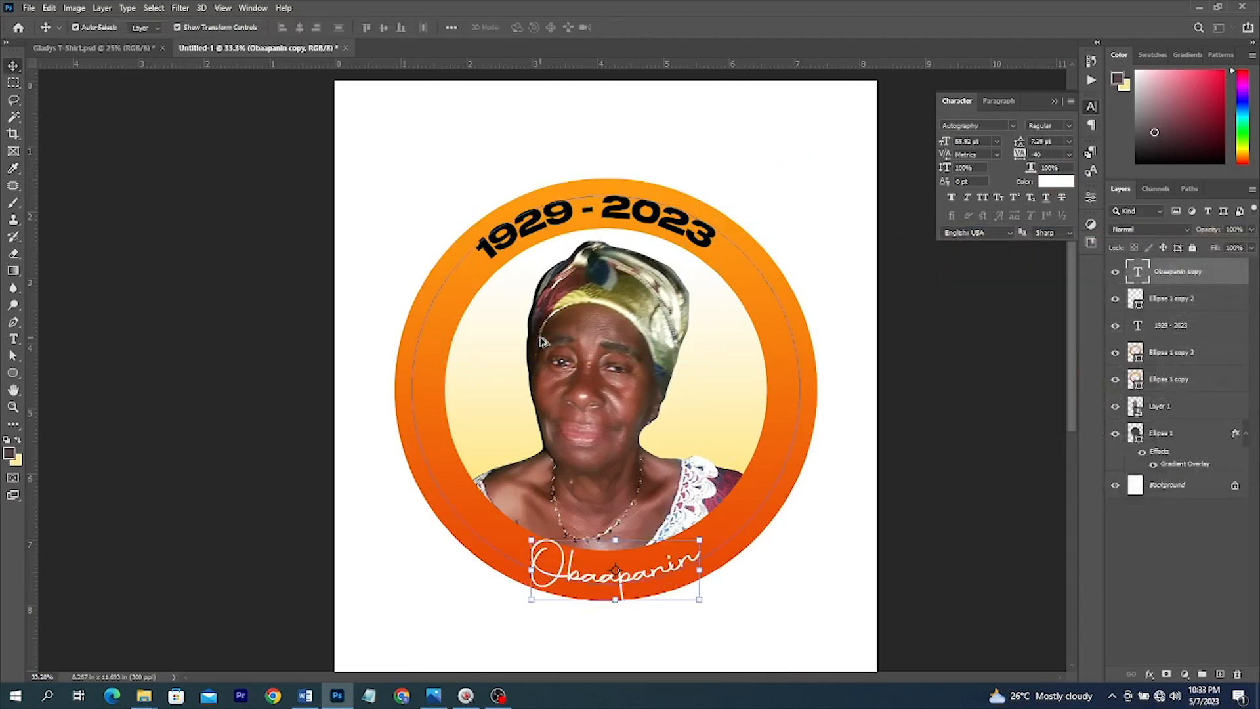
key("ctrl+0")
left_click(112, 52)
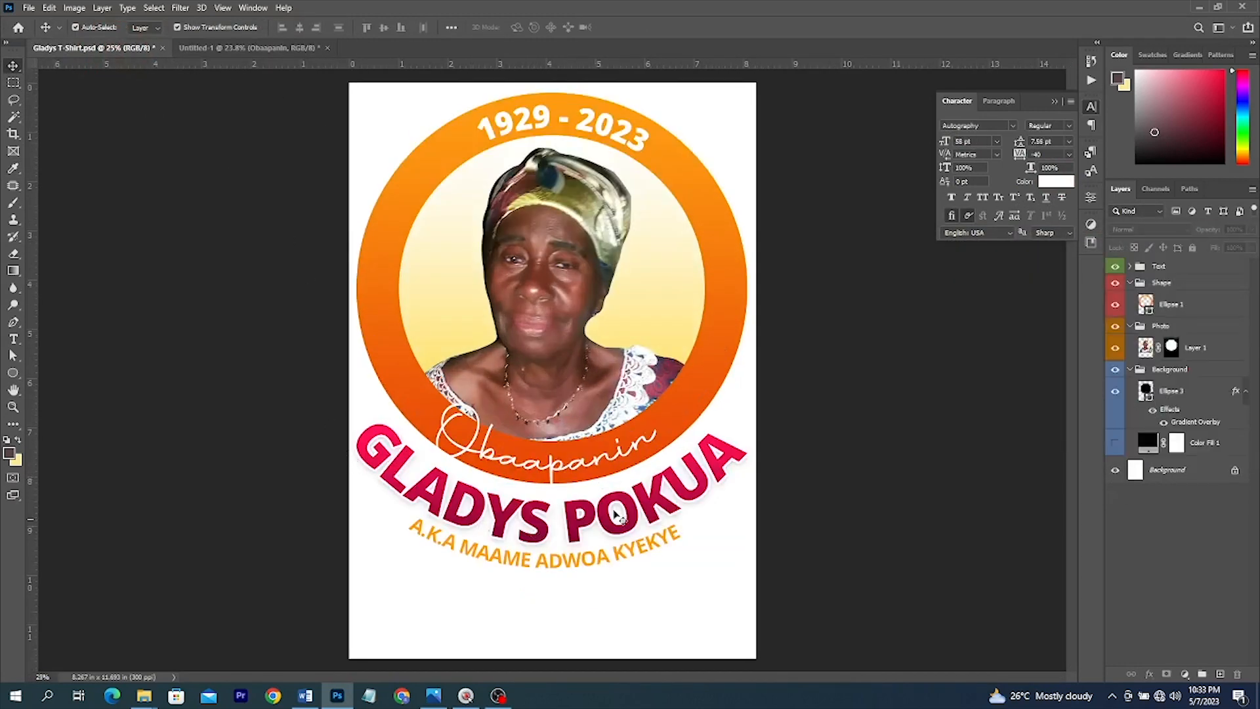
- Back in Untitled-1, enlarge the outer ring circle about its centre
left_click(228, 48)
left_click(685, 309)
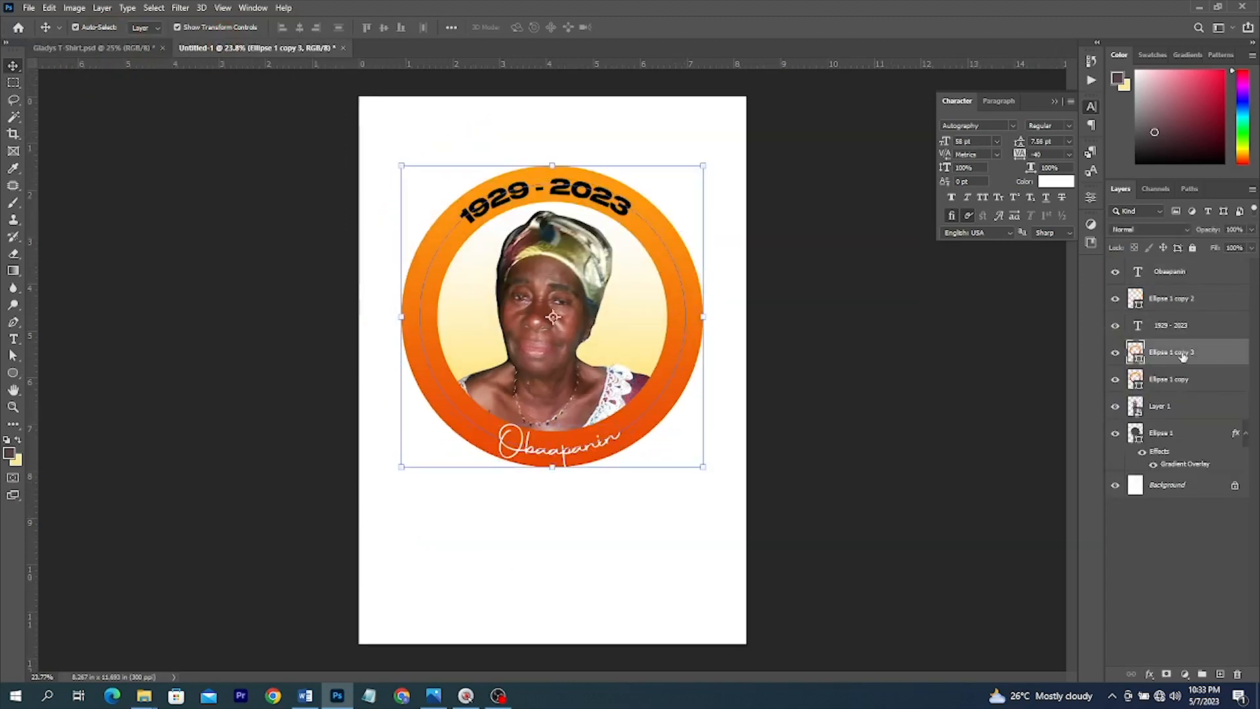
key("ctrl+t")
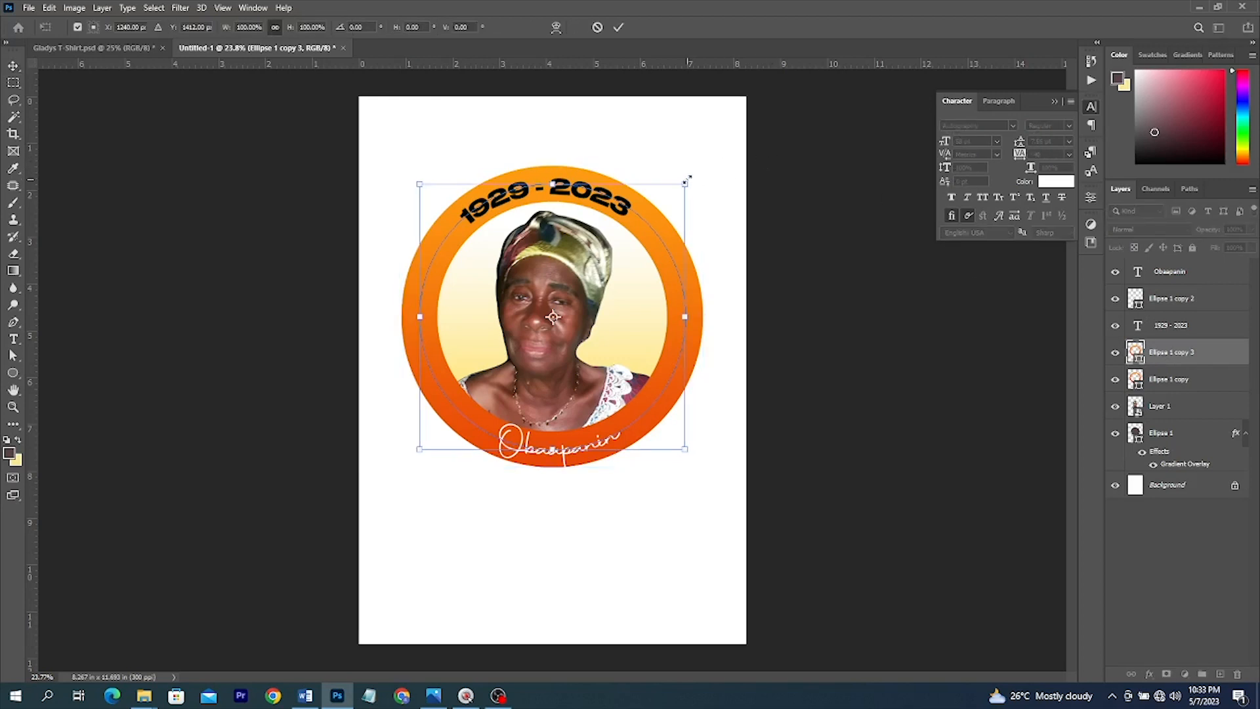
left_click_drag(701, 167, 726, 101)
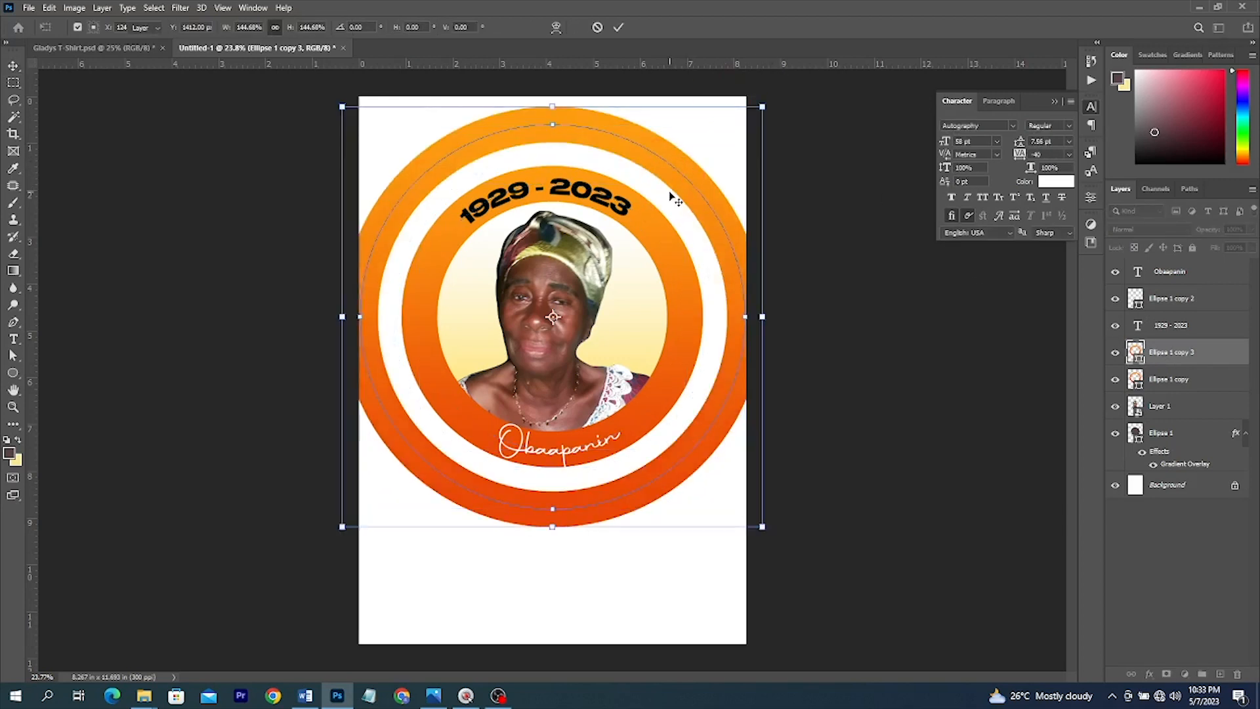
key("Return")
key("t")
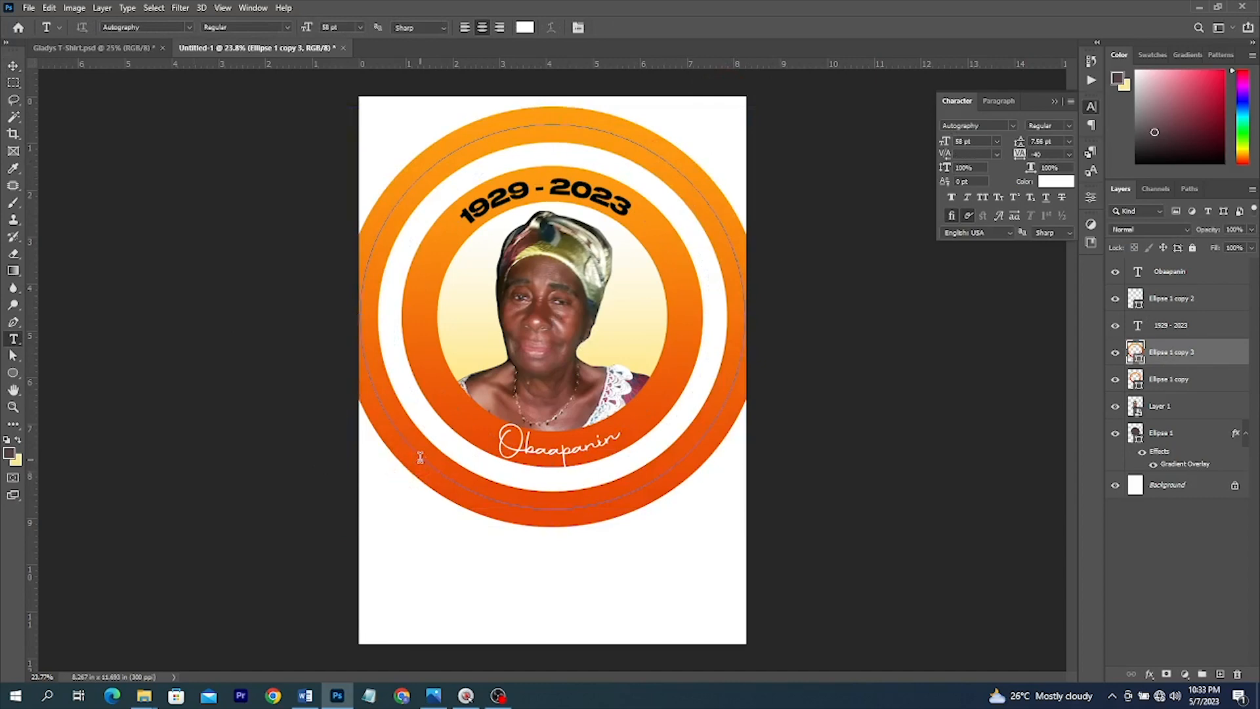
left_click(420, 457)
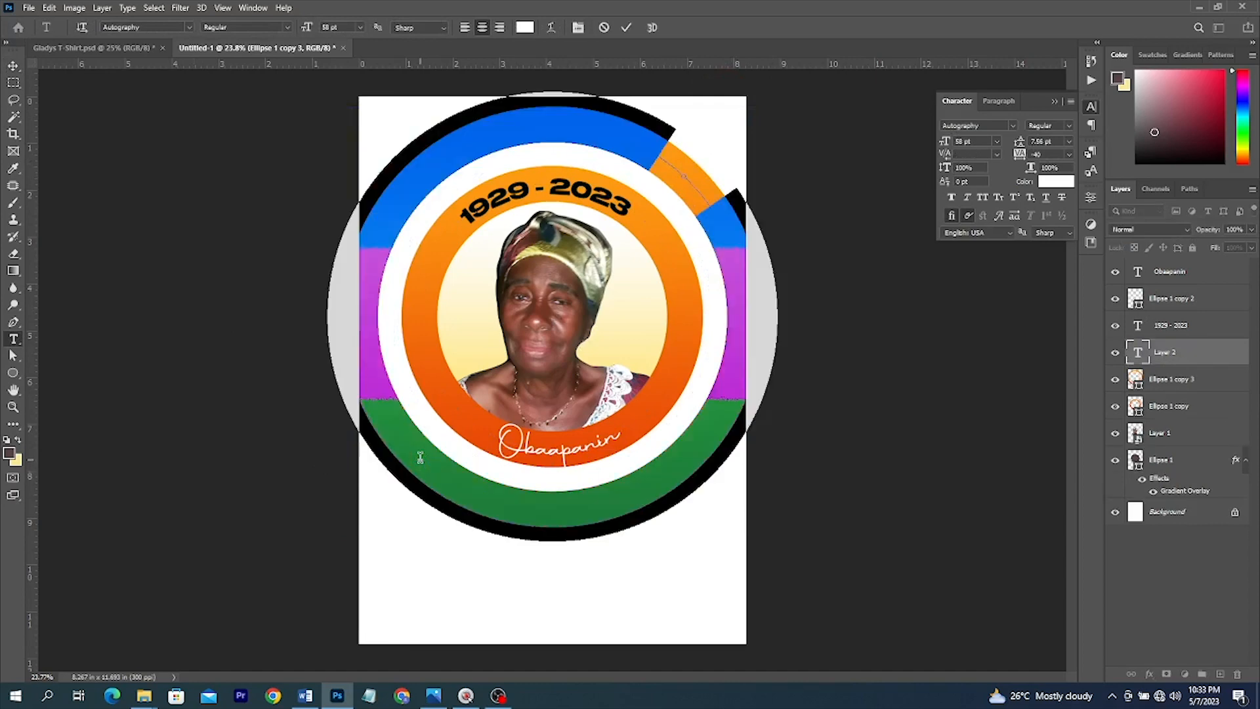
left_click(97, 47)
left_click(262, 48)
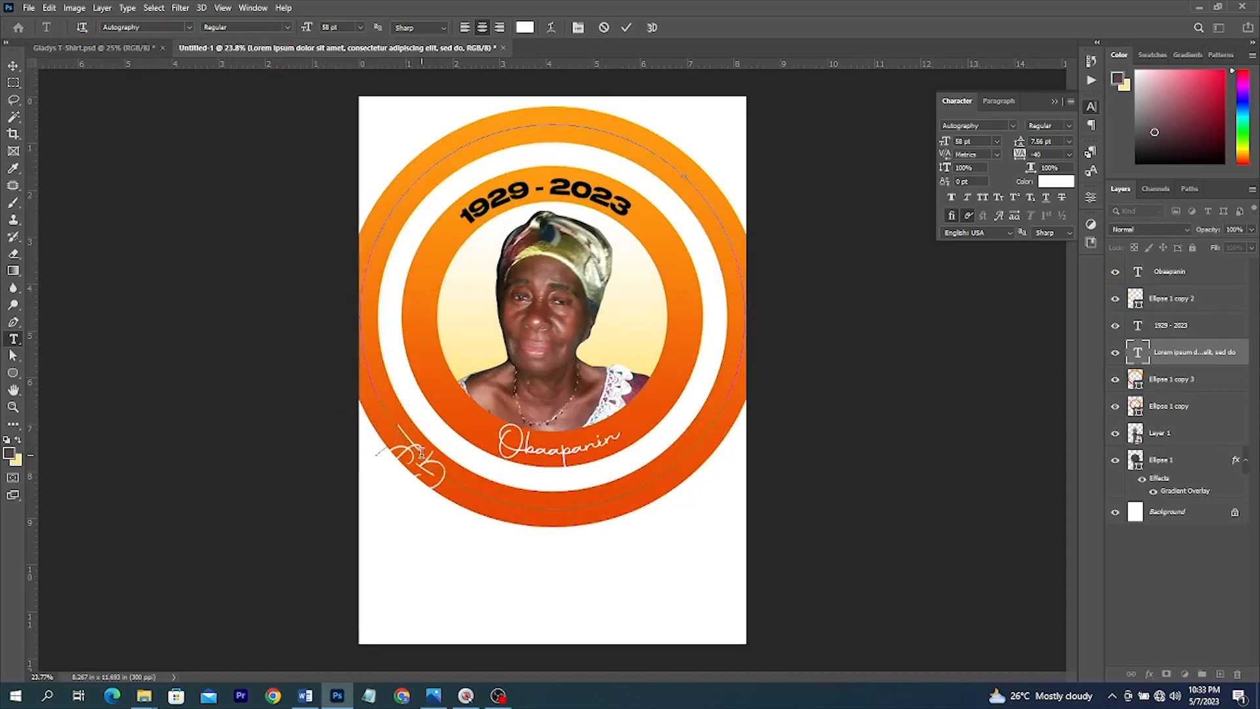
key("ctrl+a")
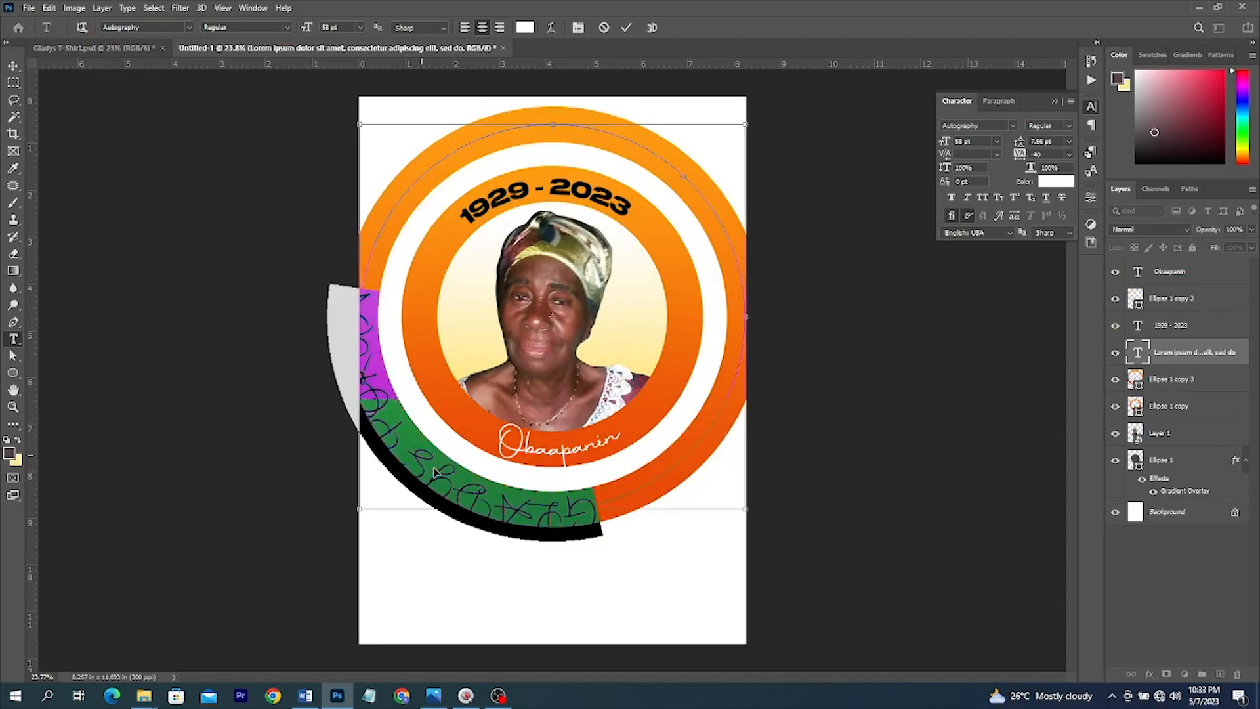
left_click_drag(414, 460, 532, 455)
- Set the name in Benzin-ExtraBold, hide the outer ellipses, and colour it black
left_click(1012, 125)
left_click(1014, 169)
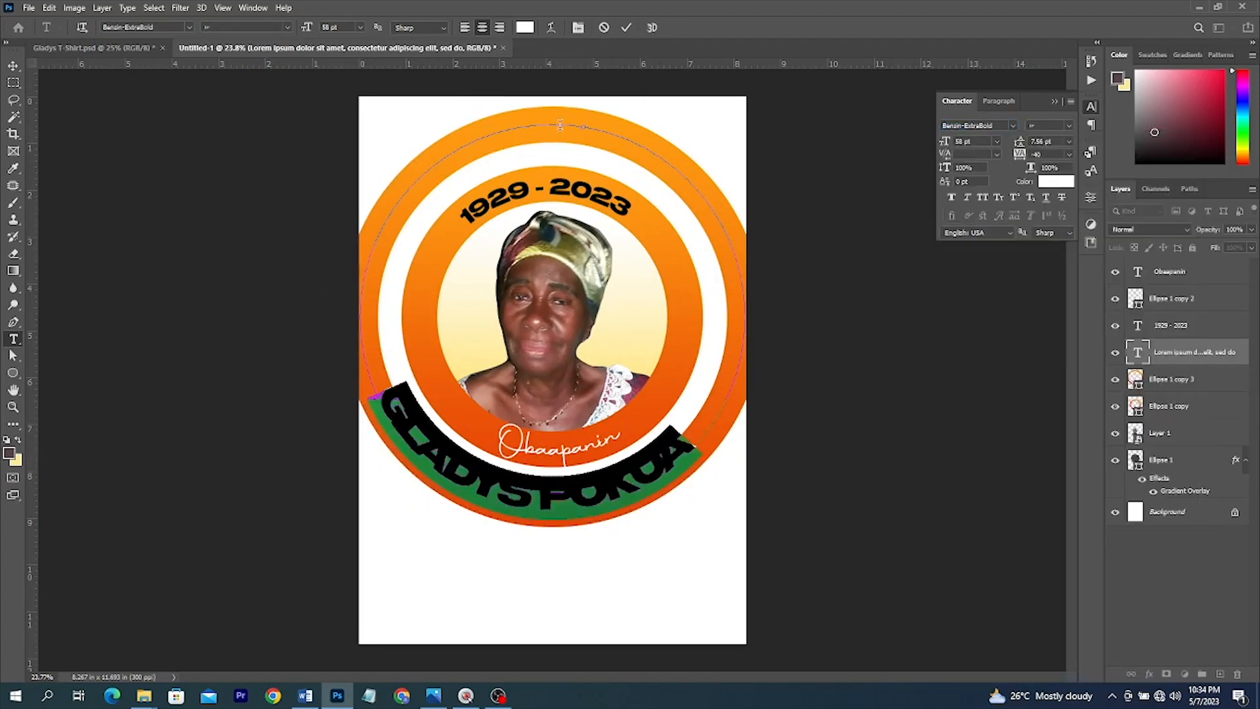
left_click(1115, 379)
left_click(1115, 460)
key("v")
left_click(1055, 181)
left_click(892, 477)
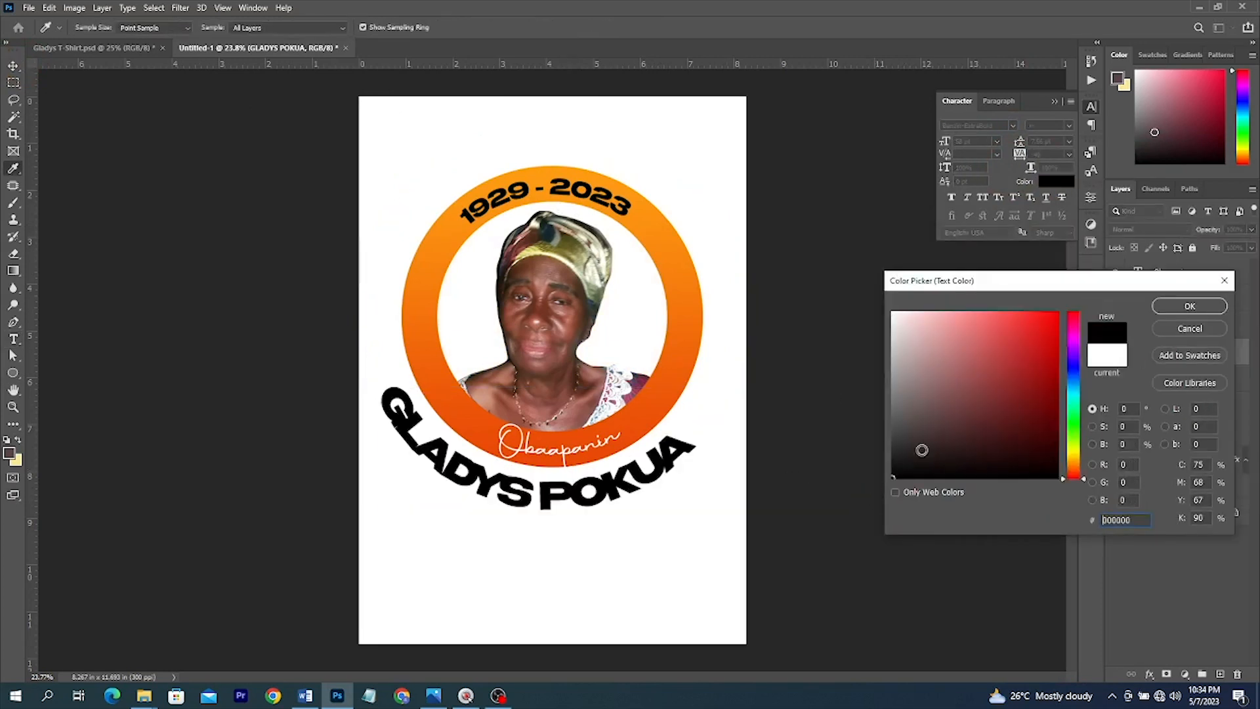
left_click(1190, 308)
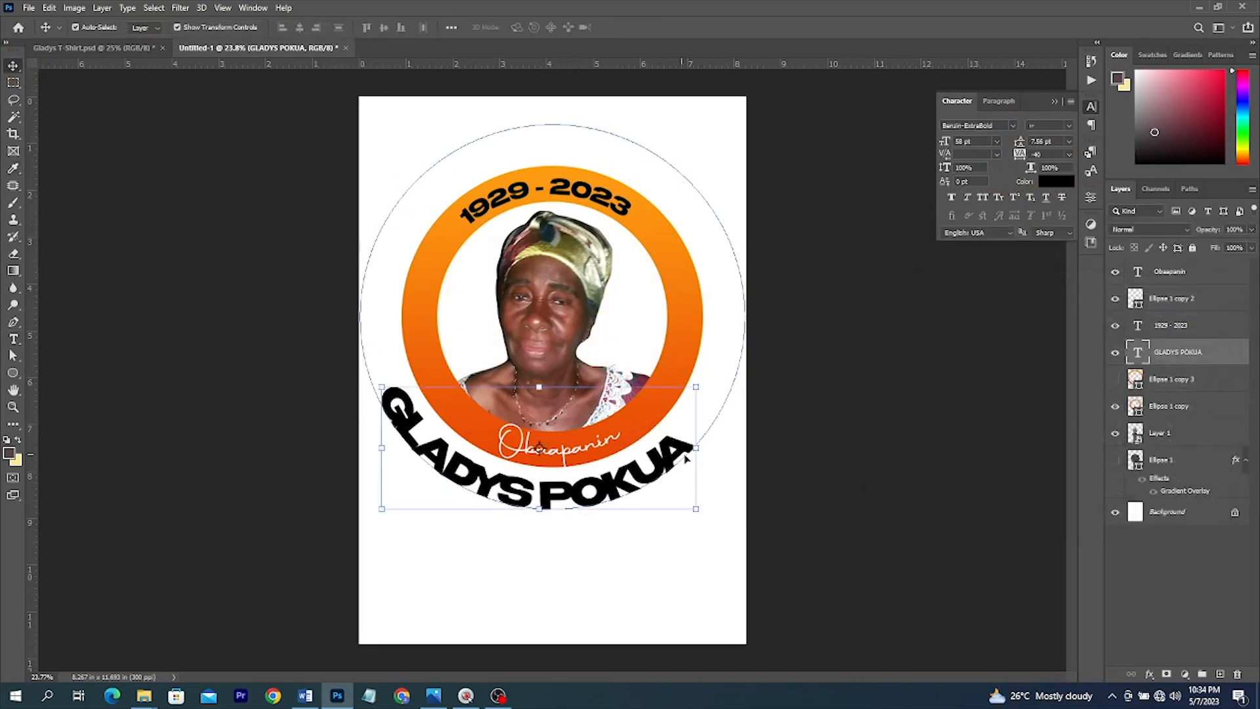
left_click(1014, 125)
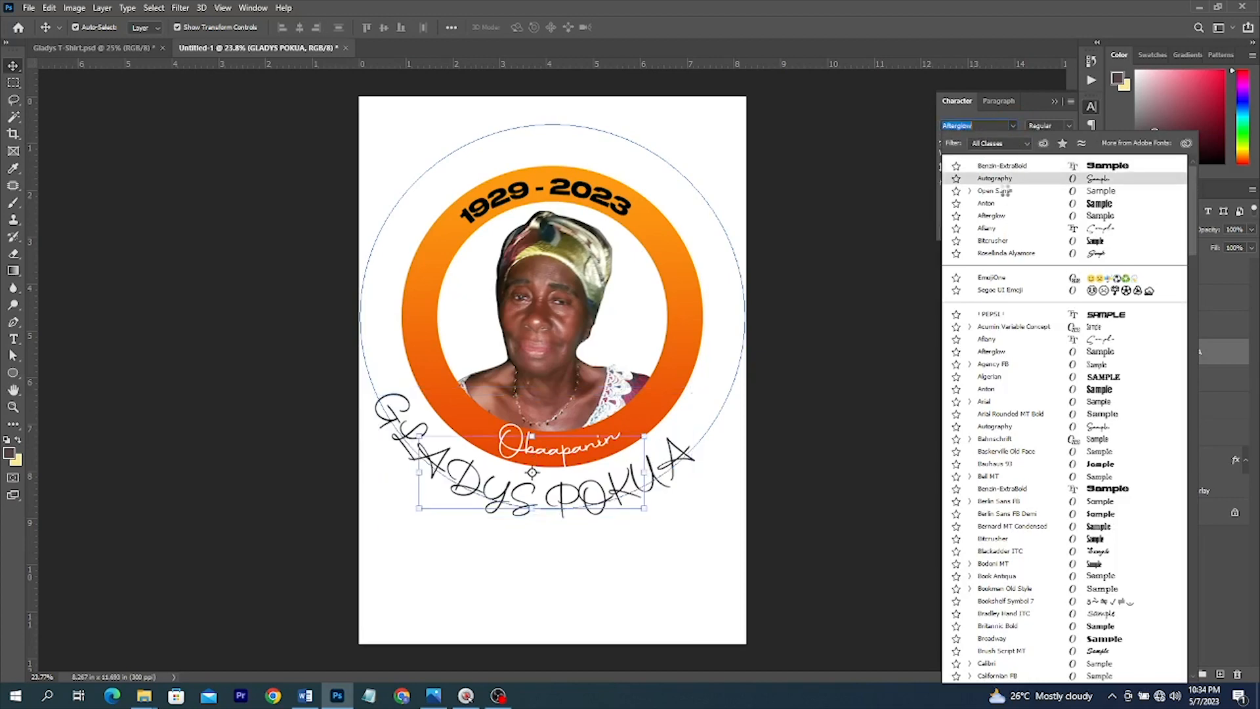
left_click(1006, 192)
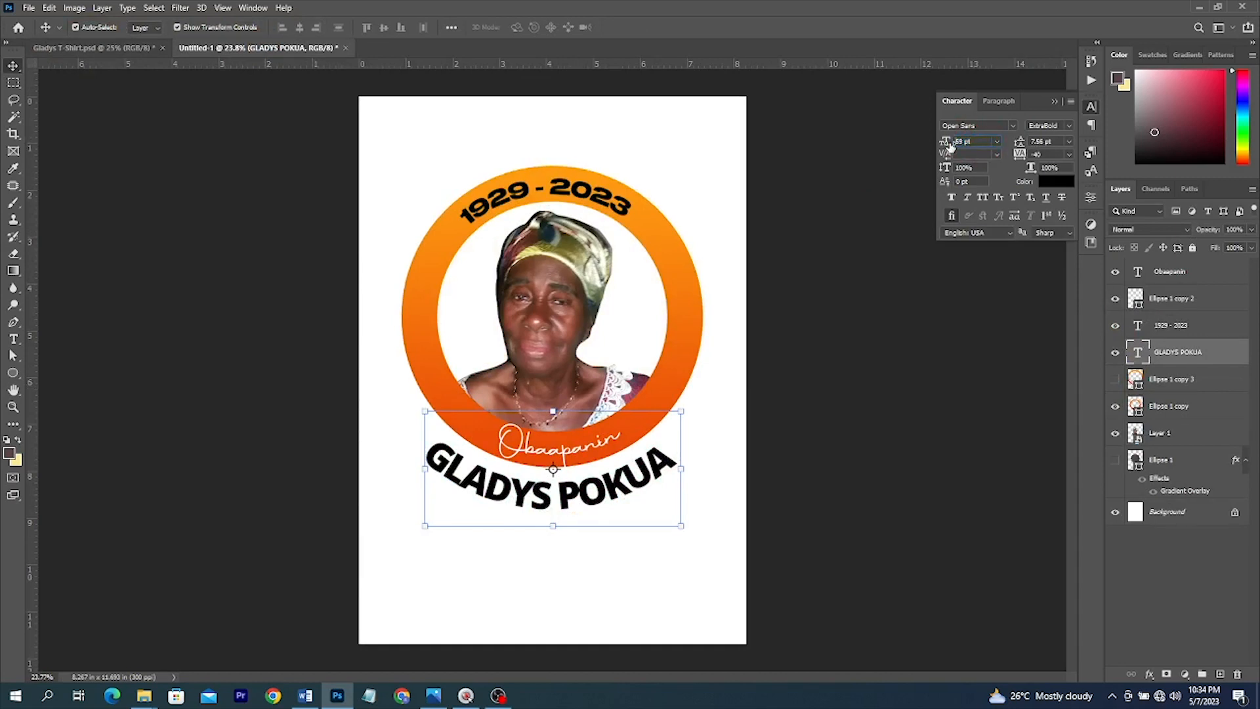
left_click_drag(948, 145, 949, 141)
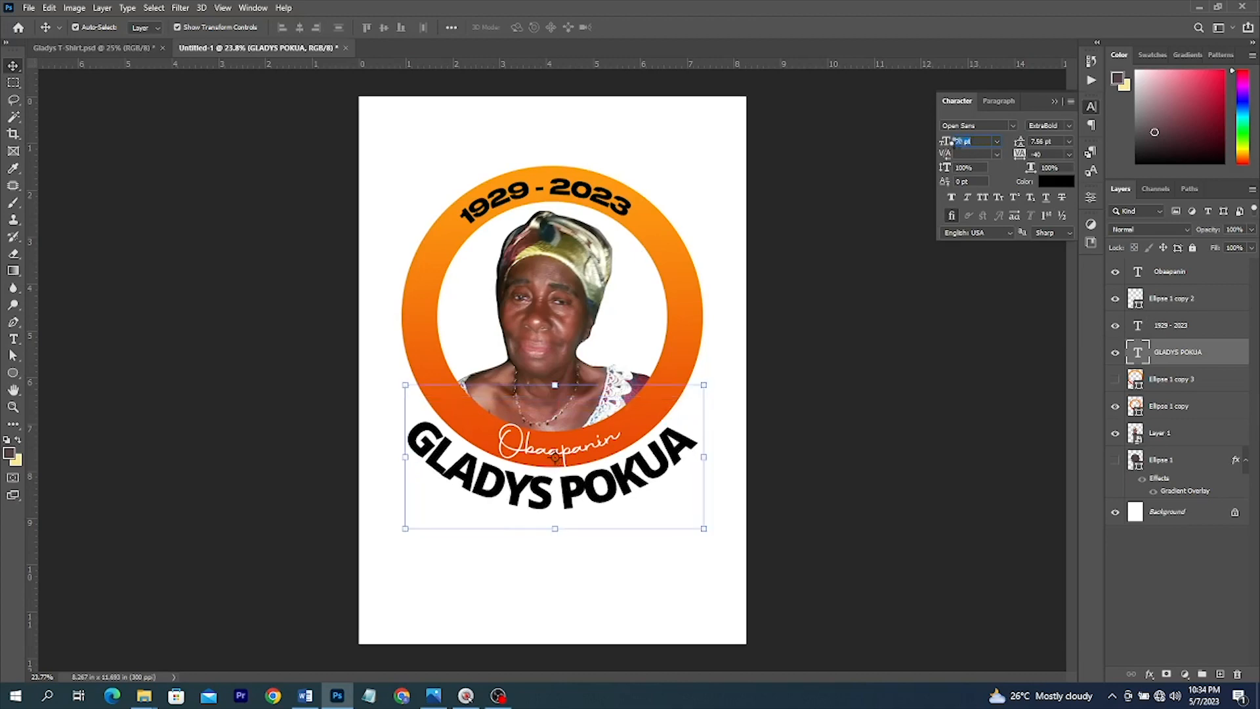
- Deselect the name, toggle the outer ring layer's visibility, and view the Gladys T-Shirt reference
left_click(886, 377)
left_click(1115, 460)
left_click(43, 48)
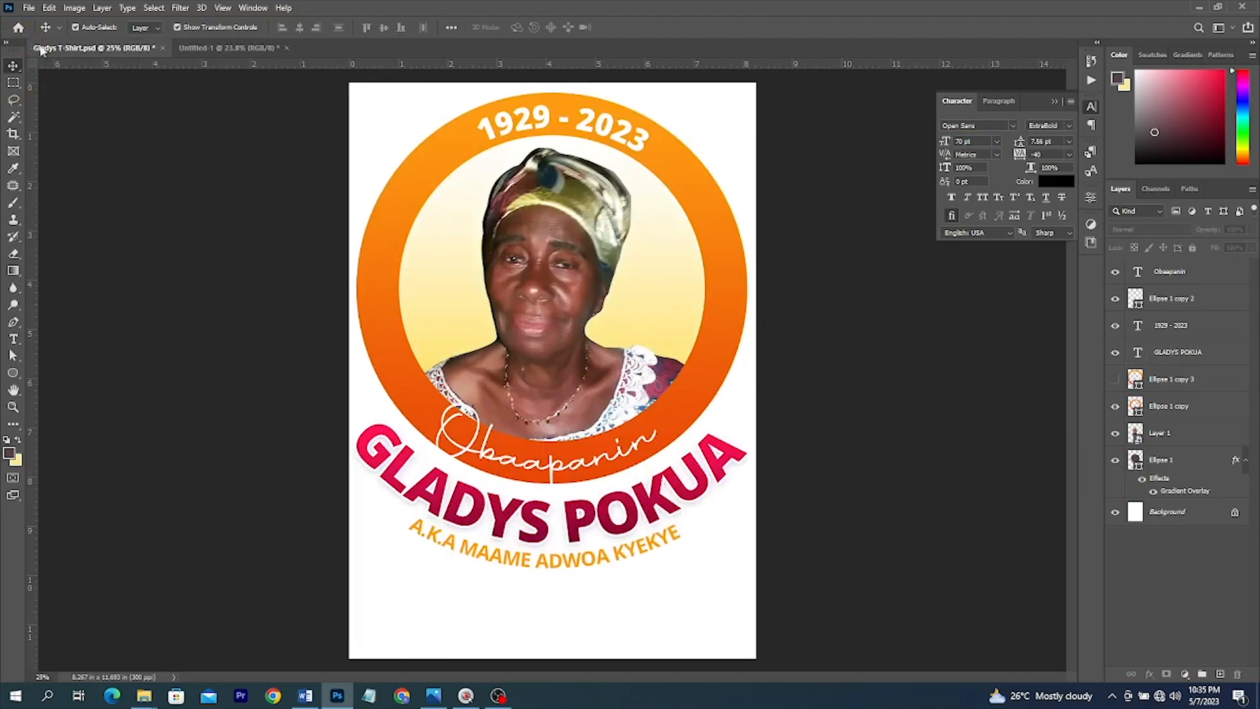
- Compare the Untitled-1 working design against the Gladys T-Shirt reference
left_click(228, 48)
scroll(610, 364, "up", 3)
scroll(459, 332, "down", 2)
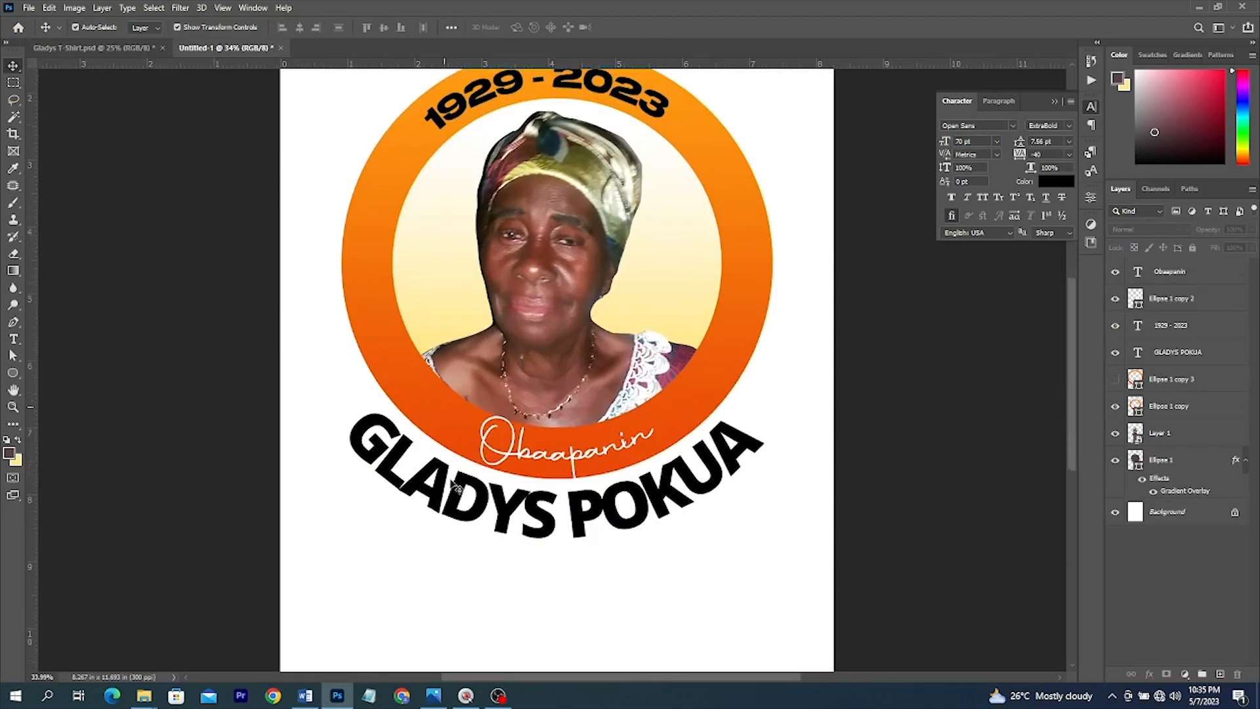
left_click(124, 48)
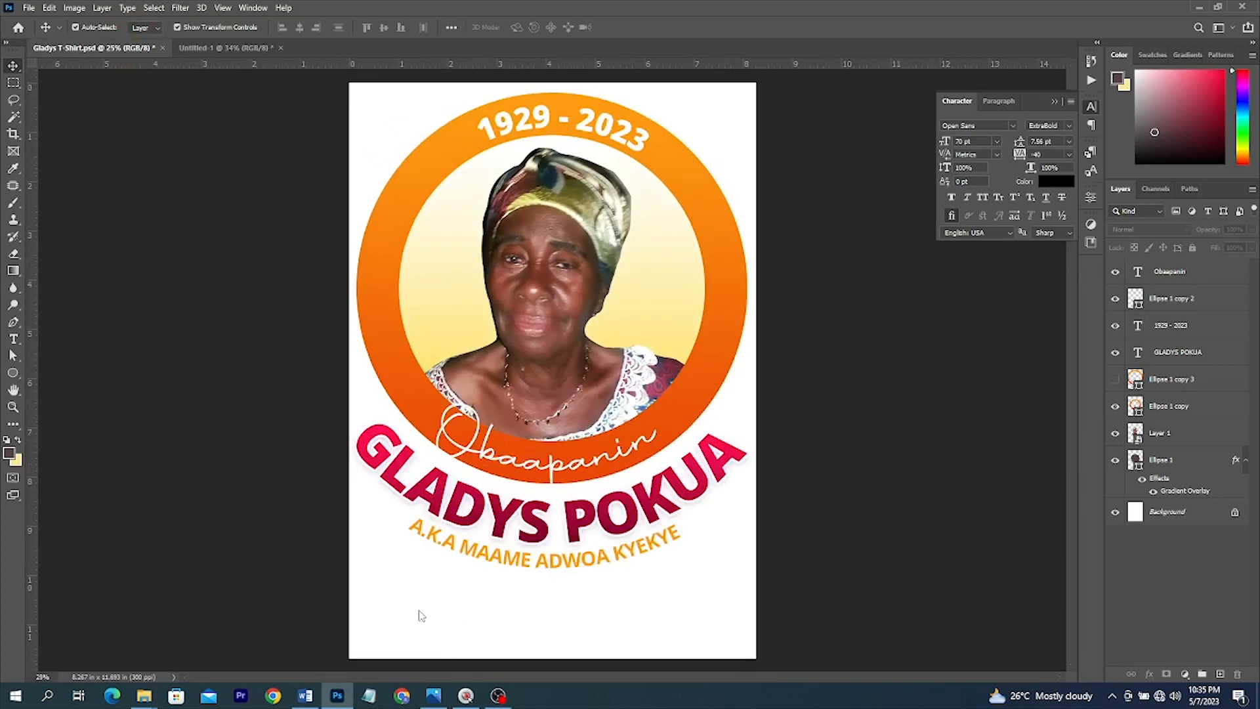
left_click(200, 47)
- Make the 1929 - 2023 date text white (ffffff)
scroll(618, 133, "up", 1)
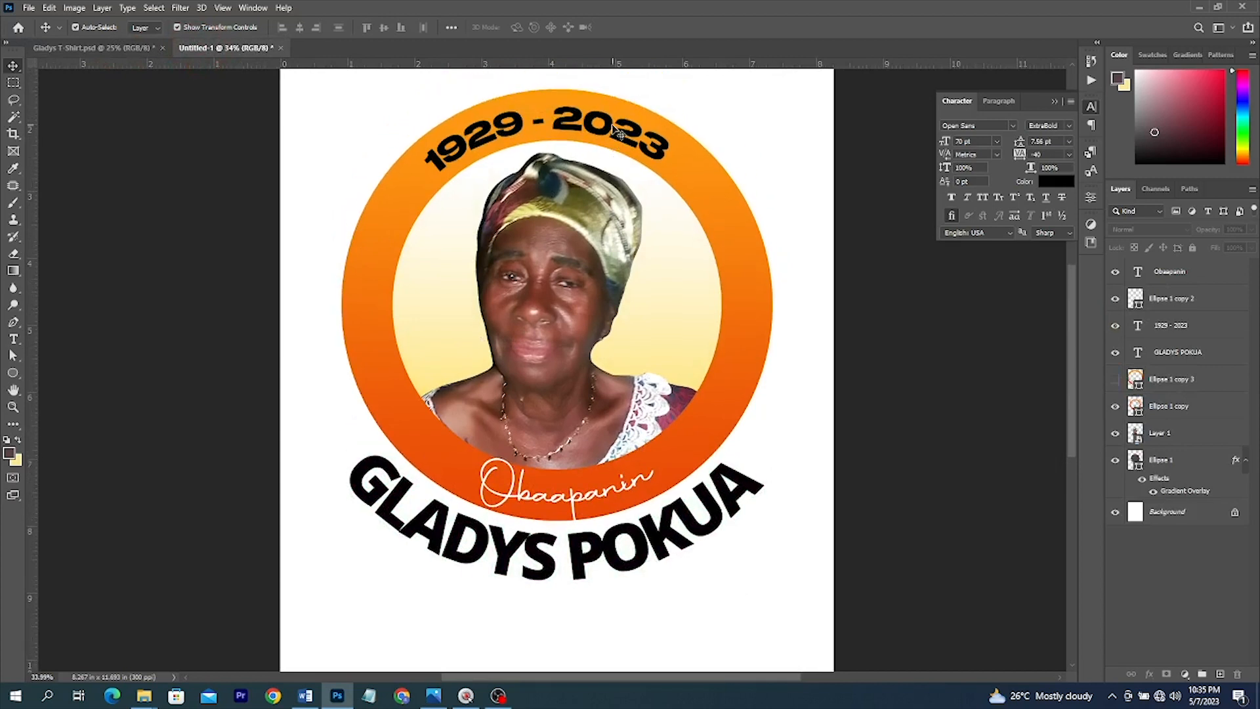
left_click(548, 152)
left_click(1056, 182)
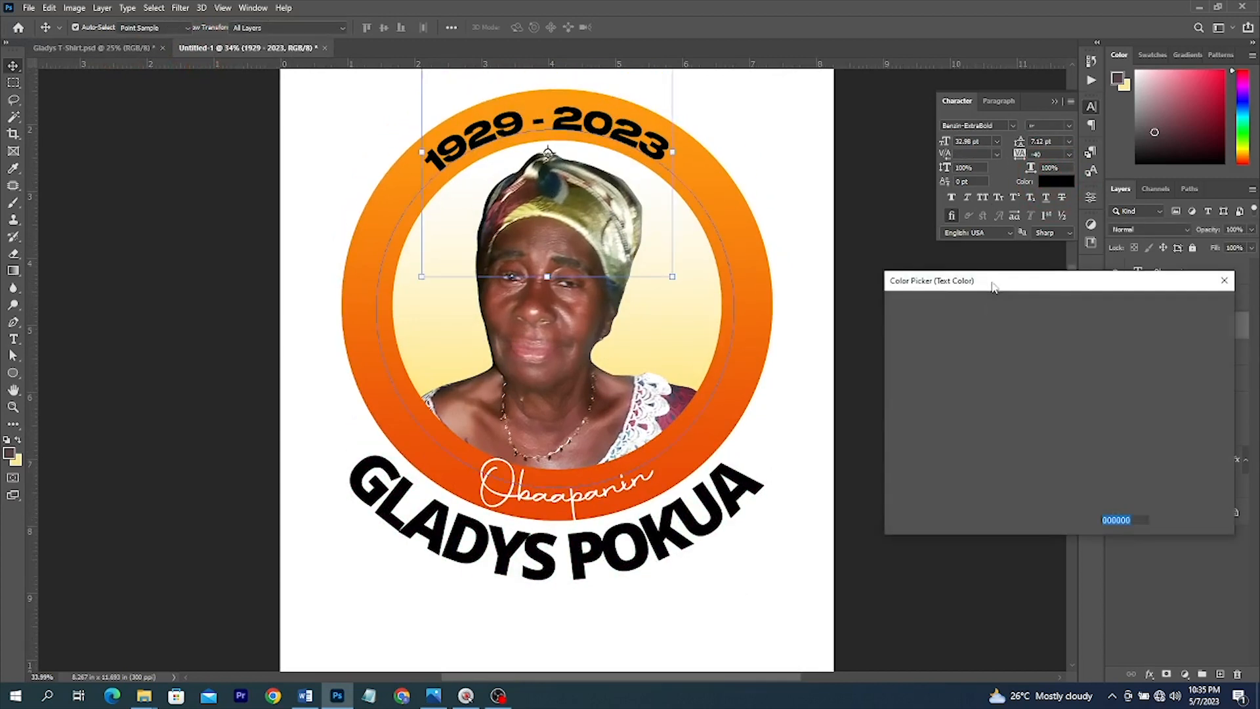
type("ffffff")
left_click(1189, 306)
key("v")
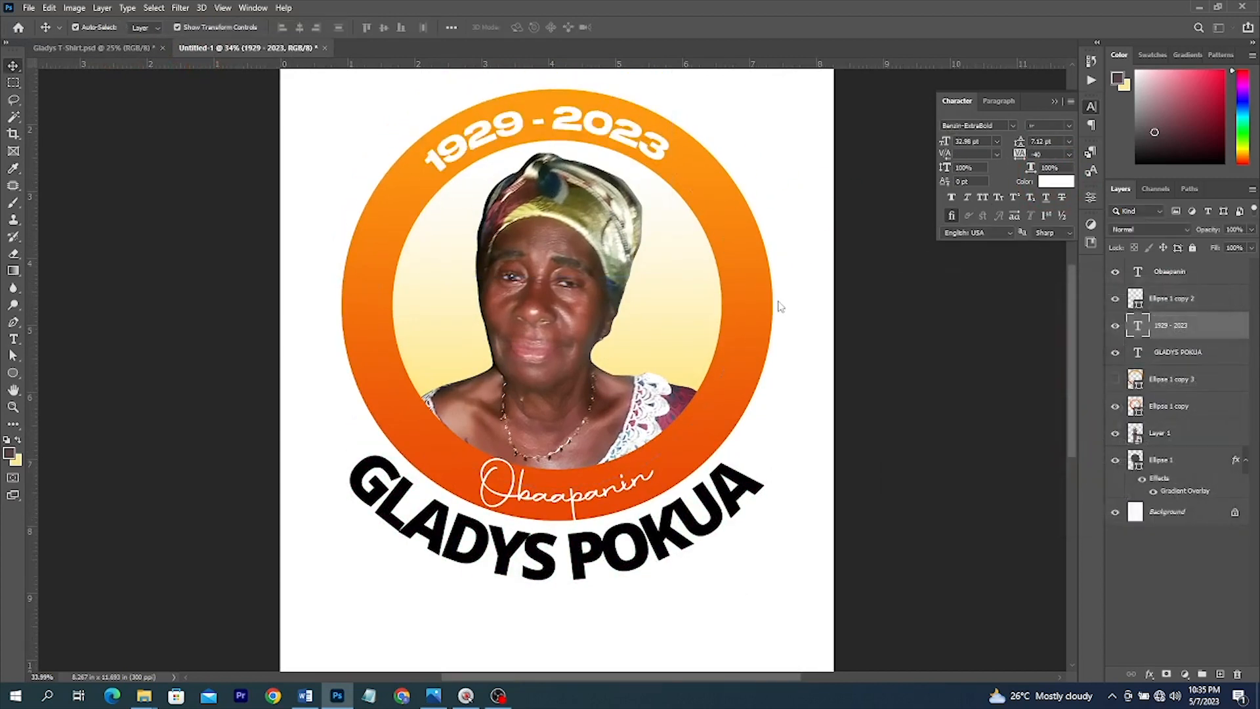
scroll(779, 305, "down", 2)
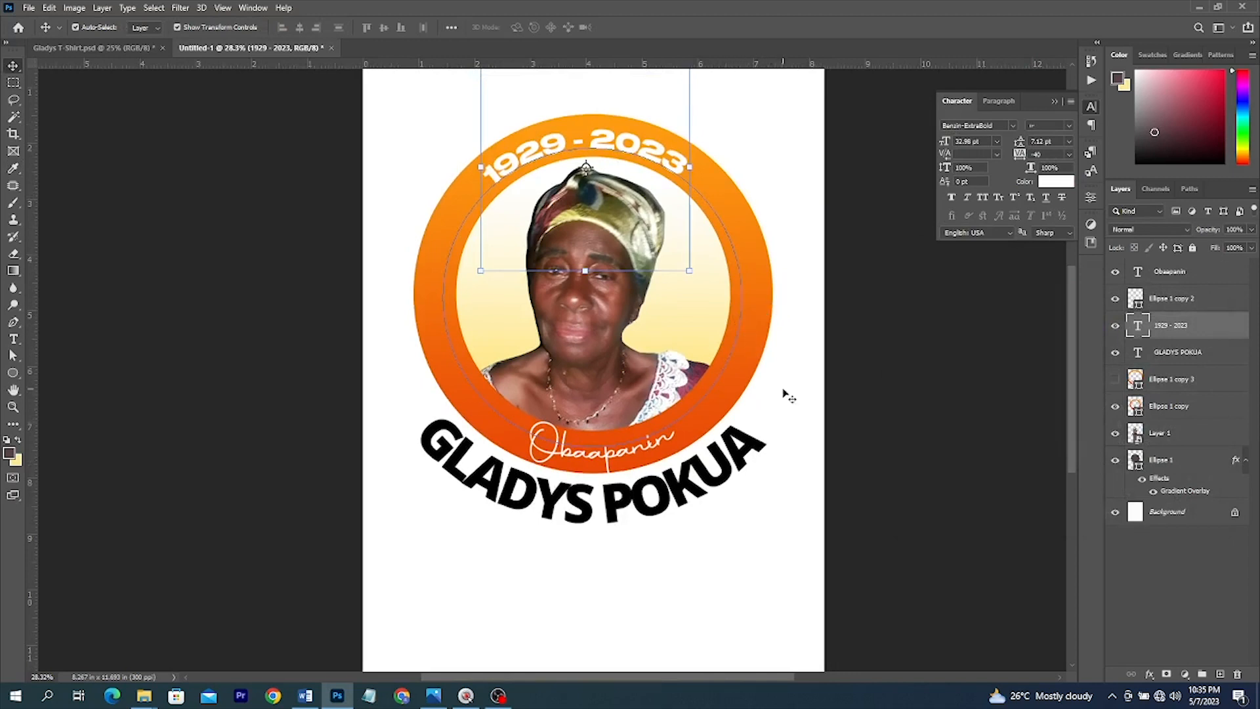
left_click(697, 481)
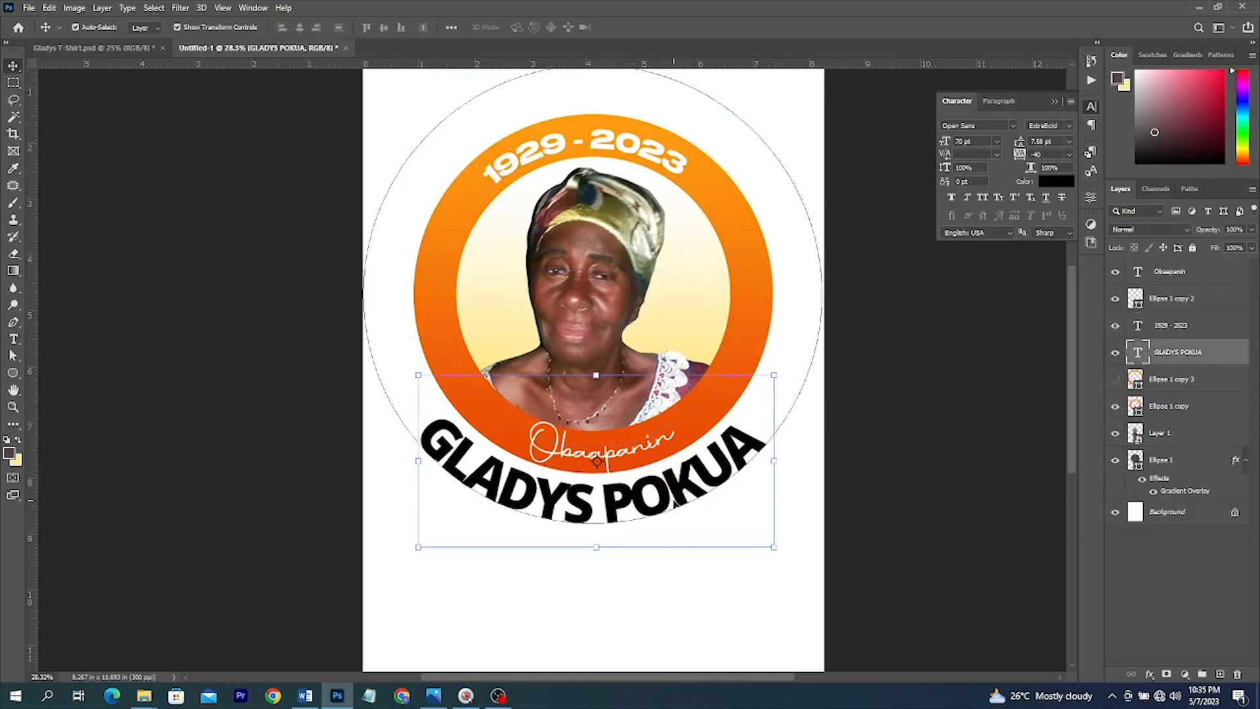
left_click(1148, 675)
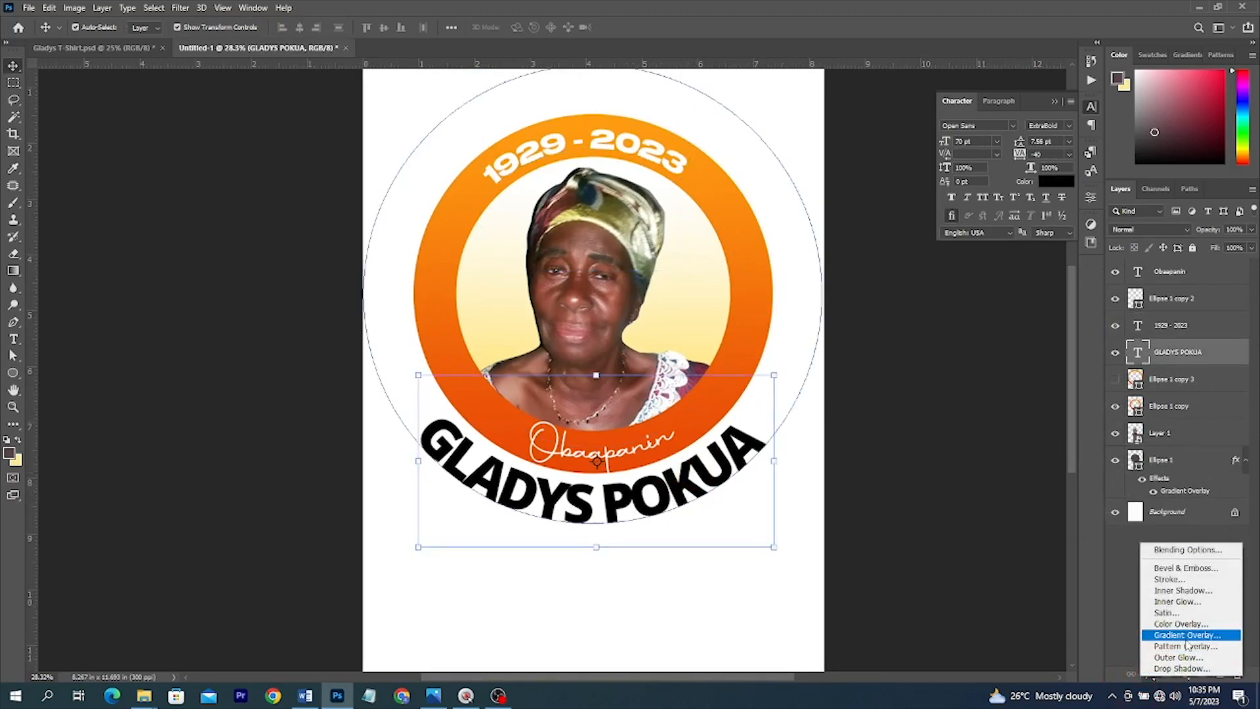
left_click(1187, 640)
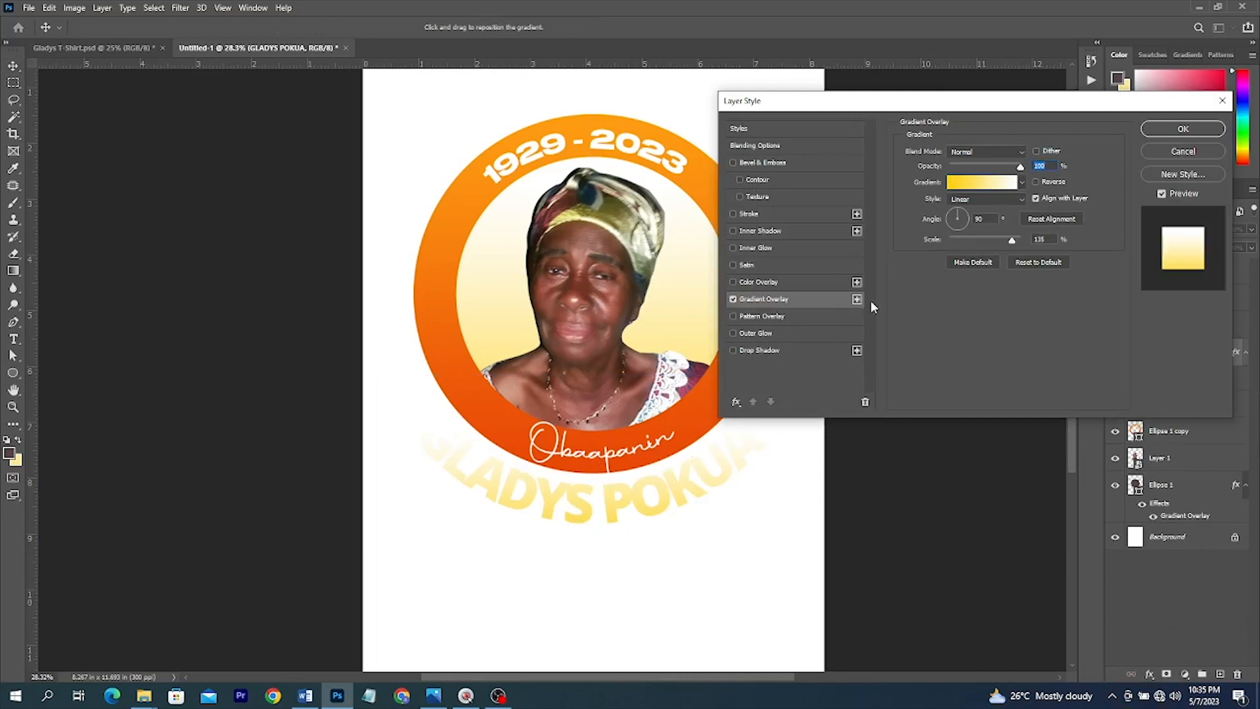
left_click(956, 185)
scroll(1082, 189, "down", 5)
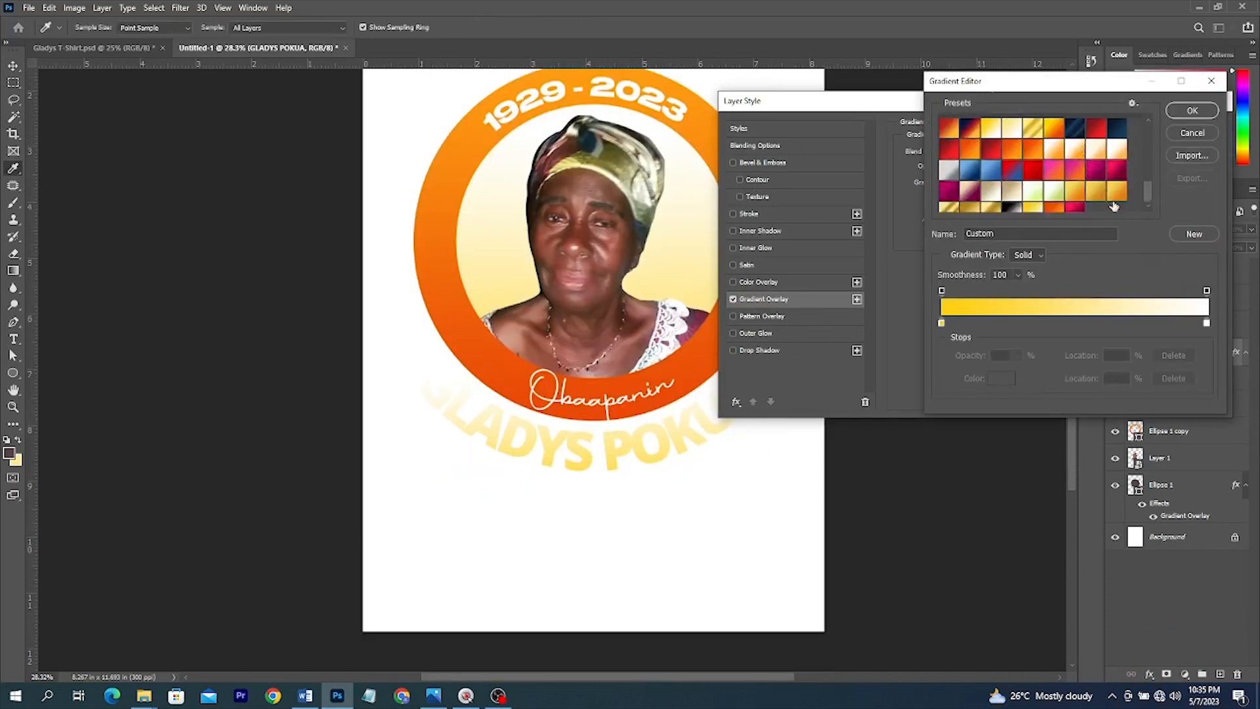
double_click(1075, 204)
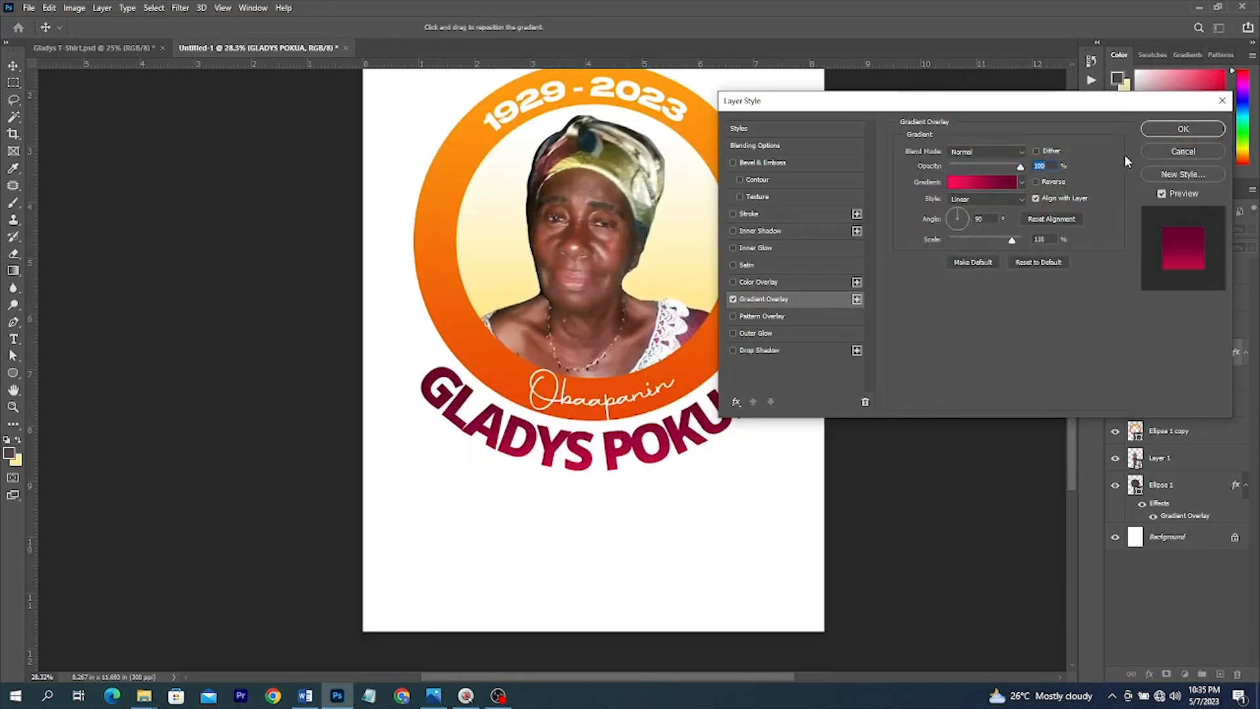
left_click(1037, 183)
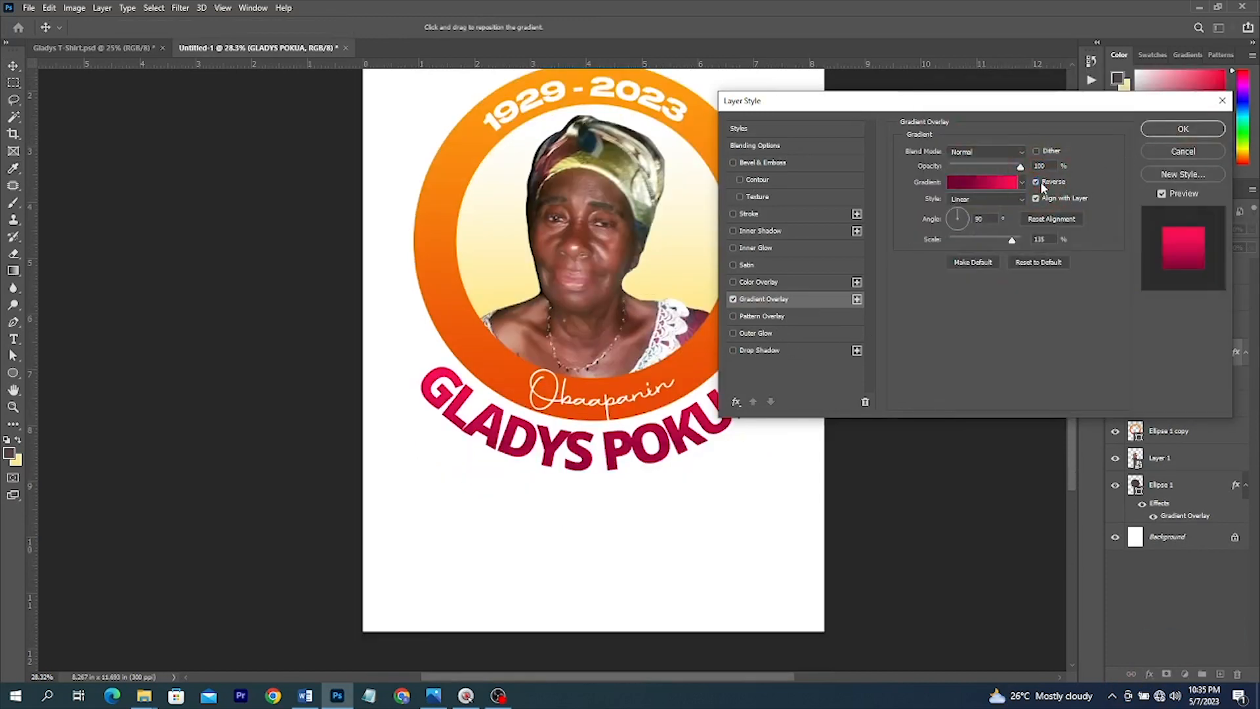
left_click(755, 350)
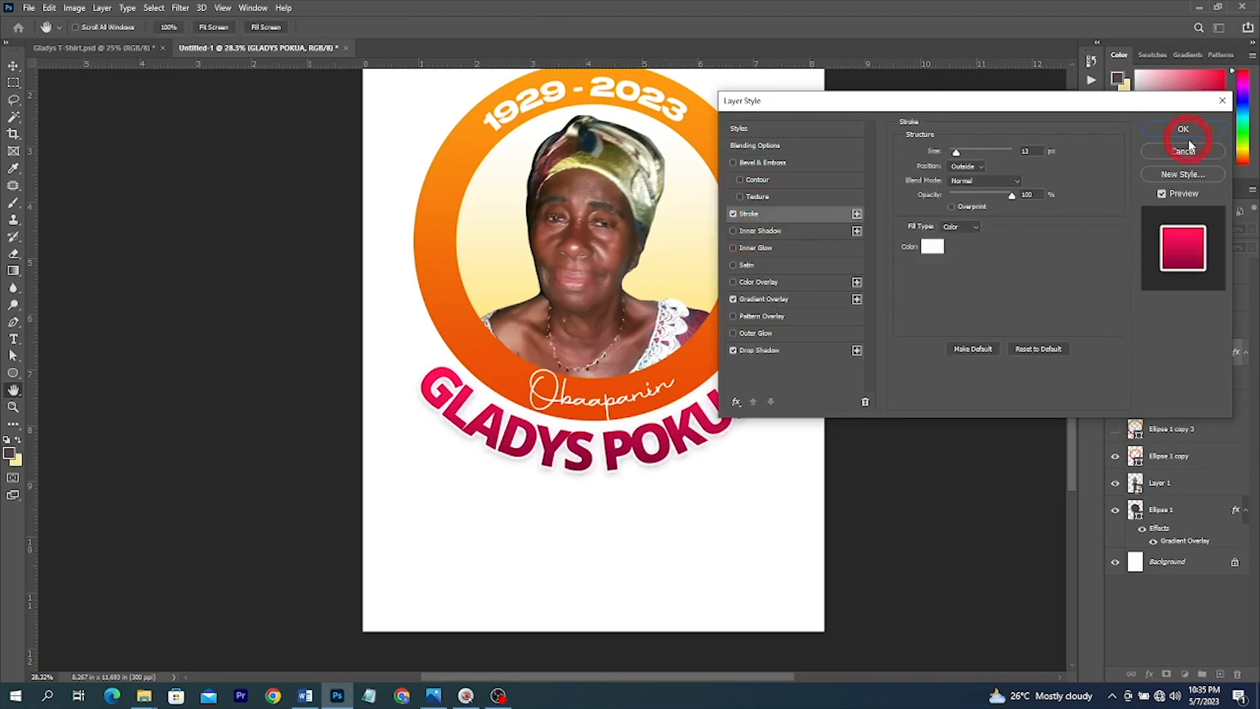
left_click(1186, 129)
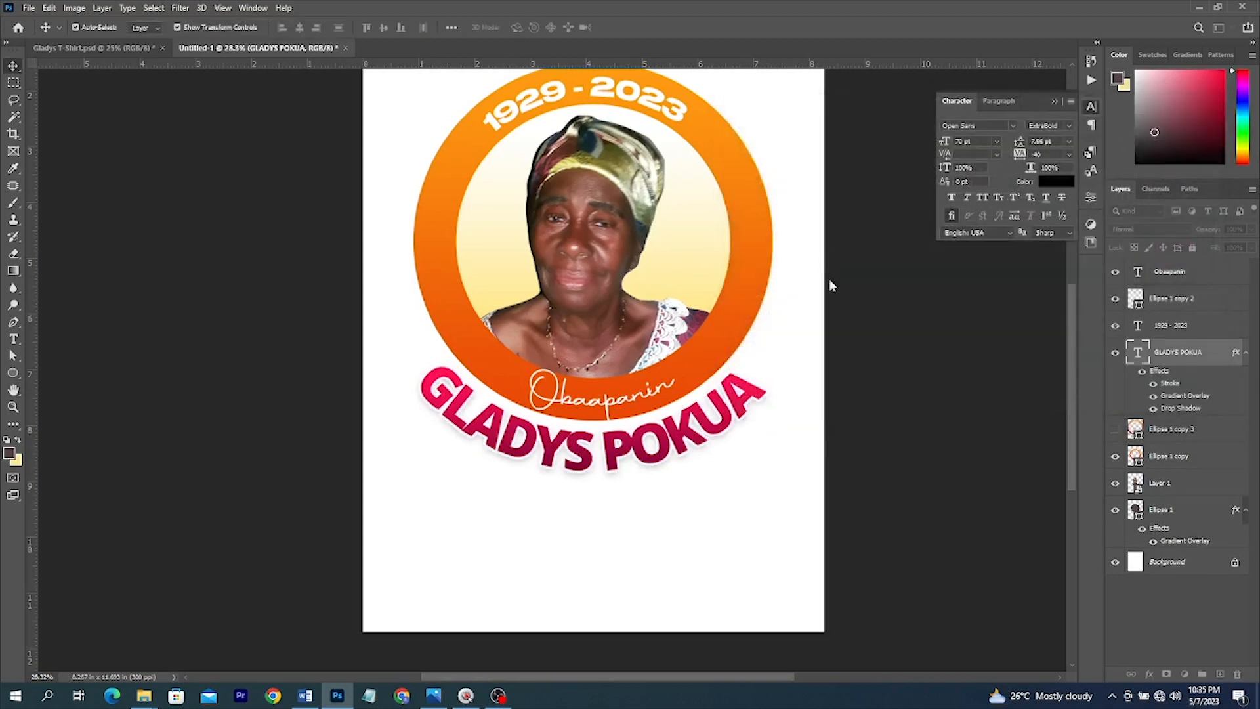
- Open the T-shirt mockup JPGs in Photos and browse through to T-Shirt 4.jpg
scroll(829, 278, "up", 2)
left_click(131, 47)
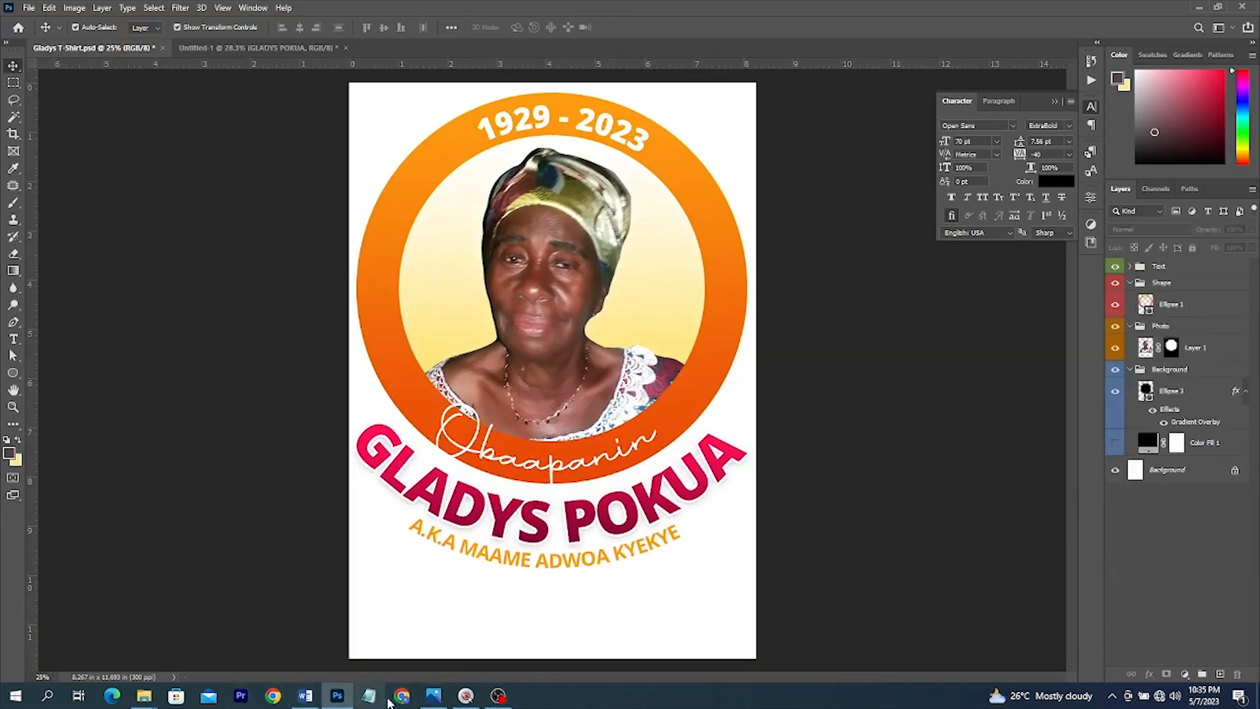
left_click(434, 696)
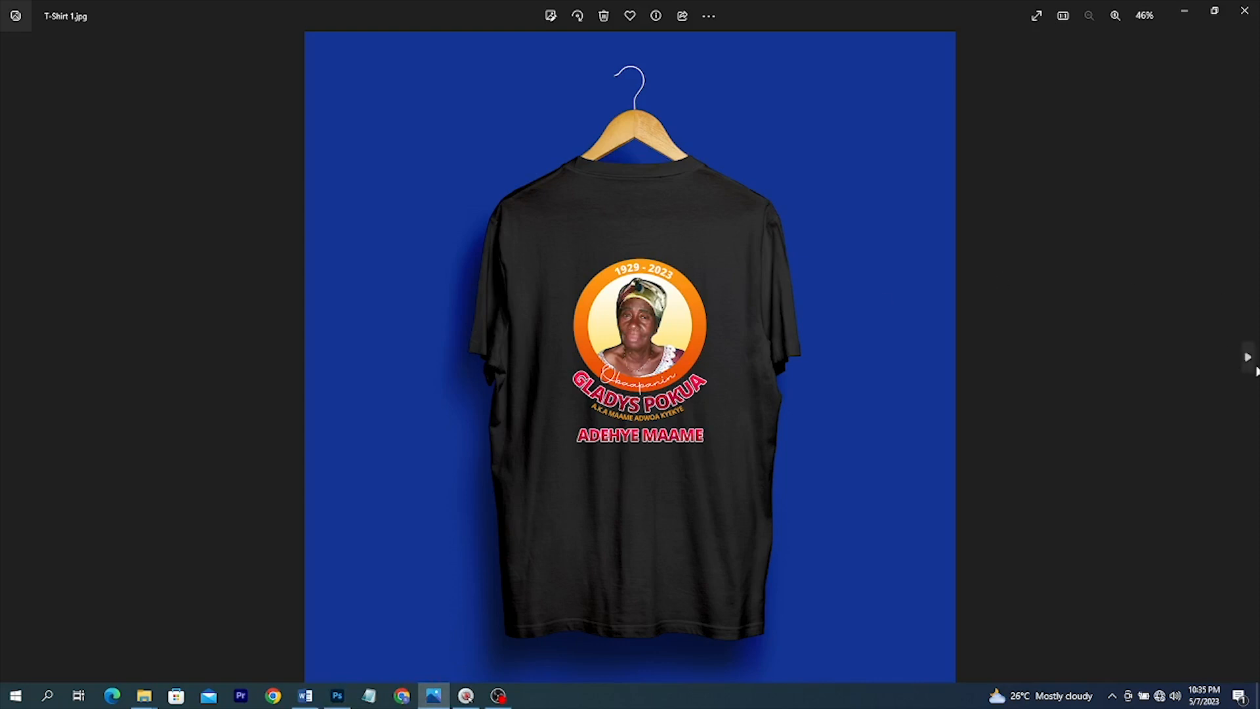
left_click(1249, 358)
left_click(1249, 358)
left_click(1250, 359)
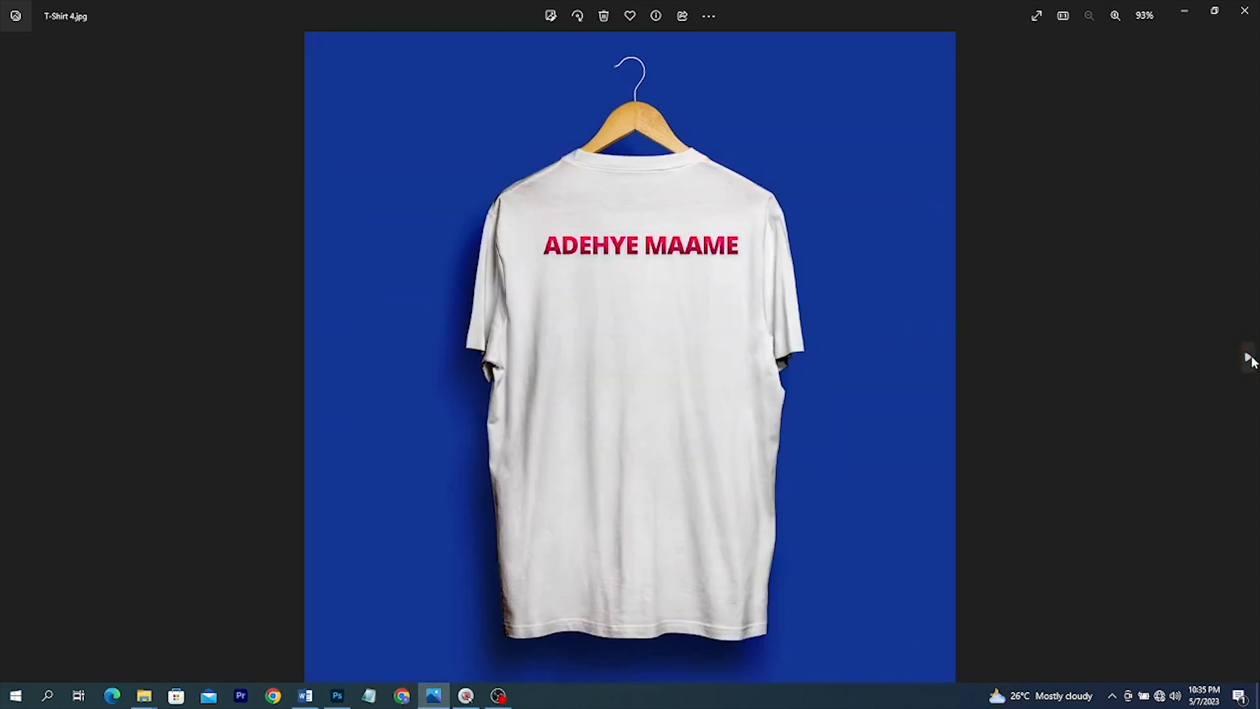